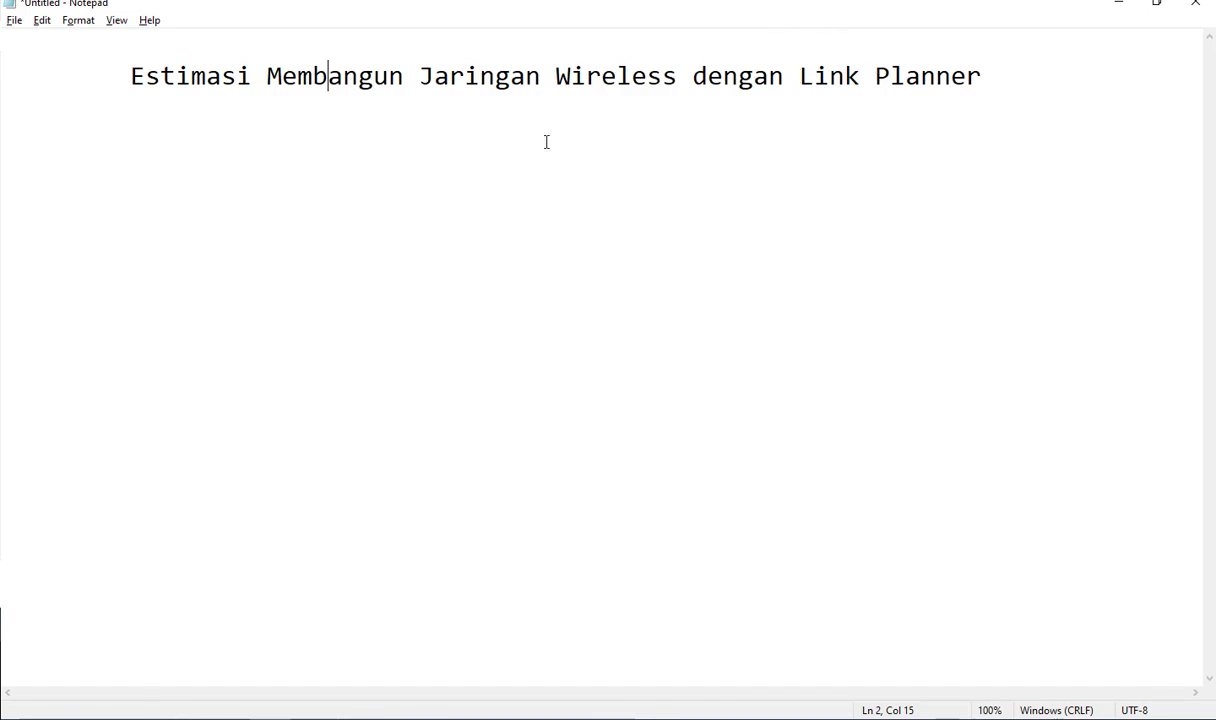
- Show the LinkPlannerSetup.5.4.4 installer in the Downloads folder and move that window out of view
left_click(131, 68)
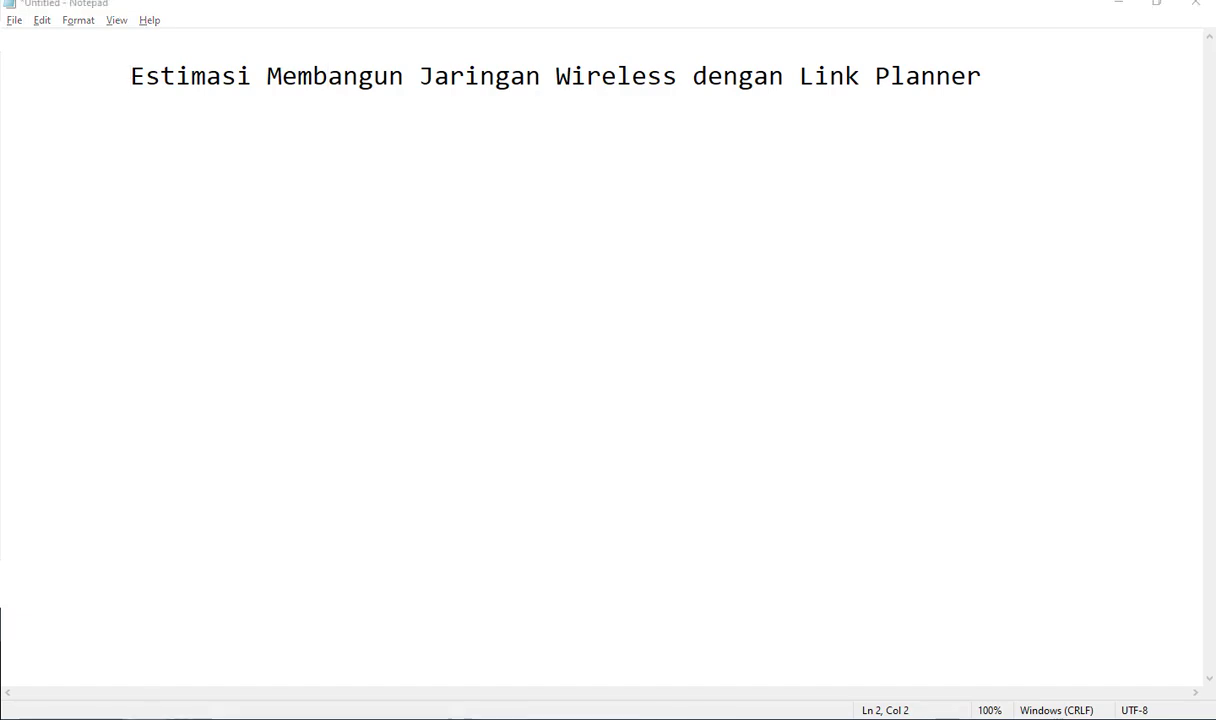
left_click_drag(0, 180, 587, 256)
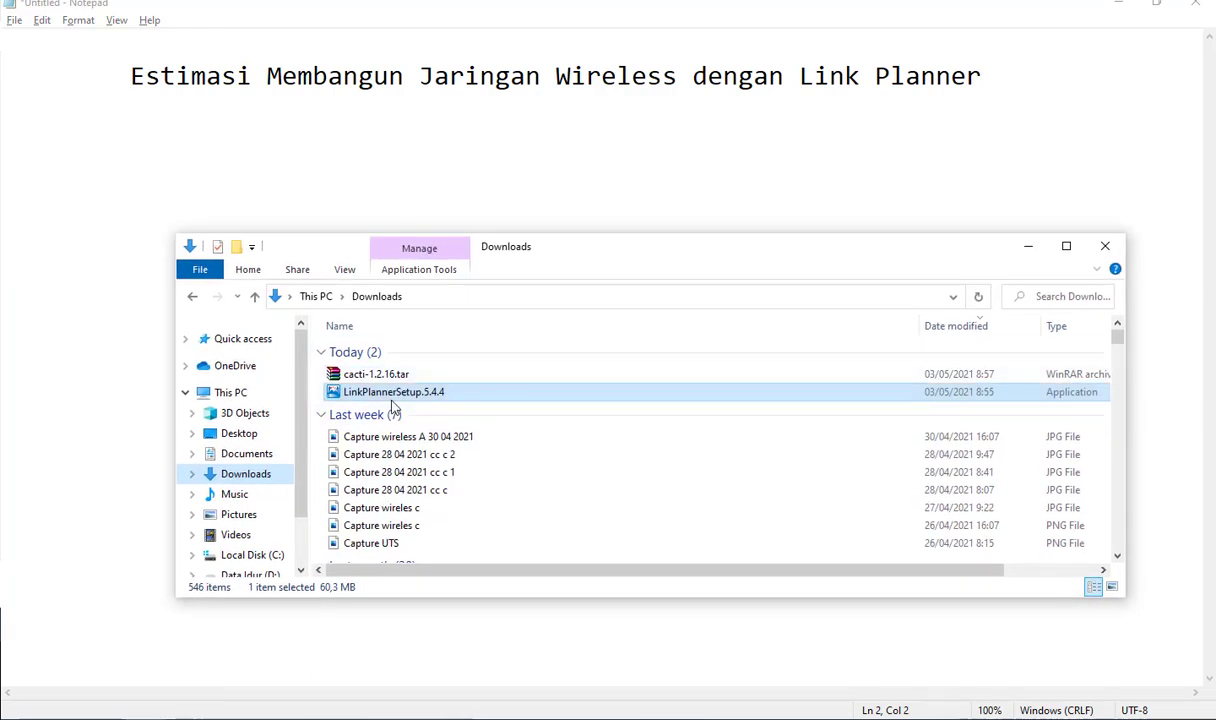
left_click_drag(548, 255, 0, 77)
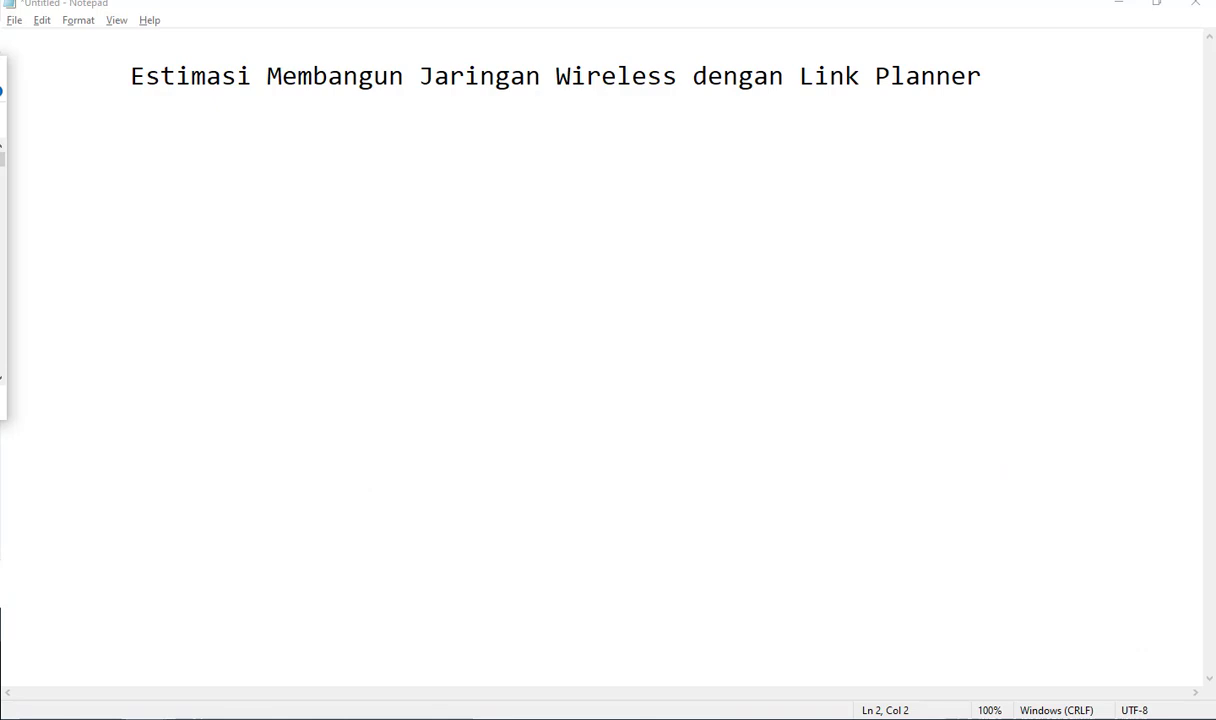
- Switch to the Opera browser with the Cambium Networks support site, maximize the window and open the Knowledge Base
key("alt+Tab")
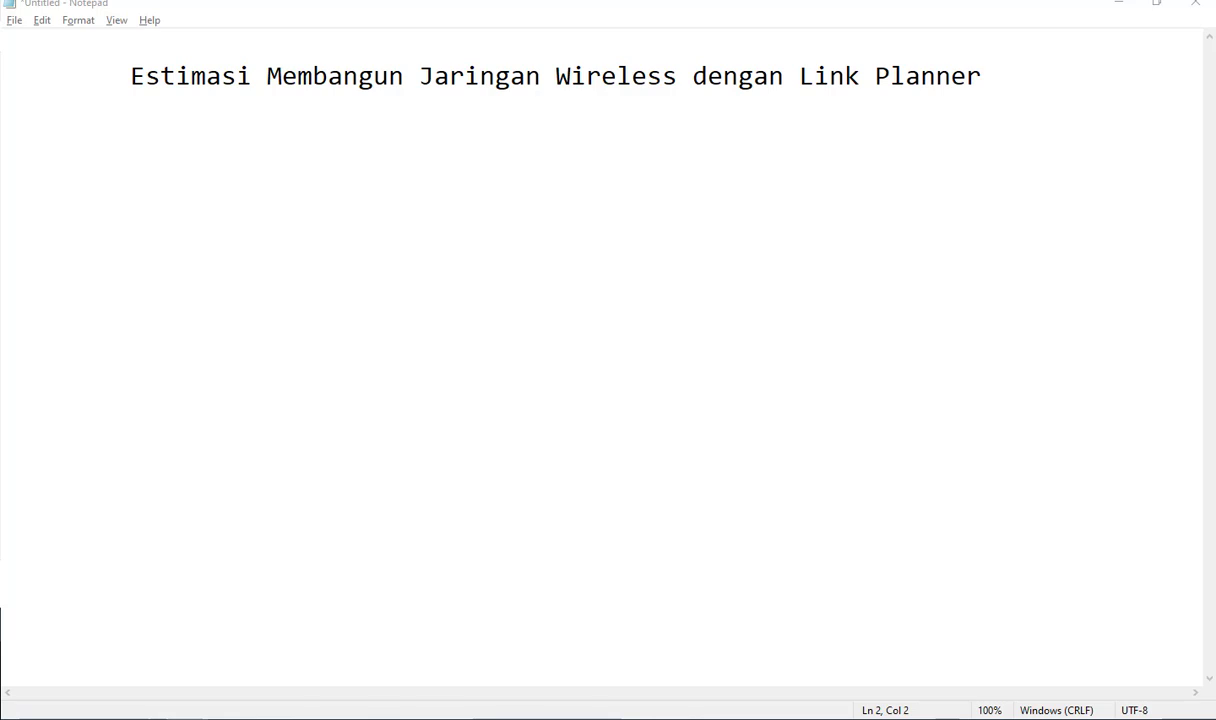
left_click_drag(0, 105, 445, 160)
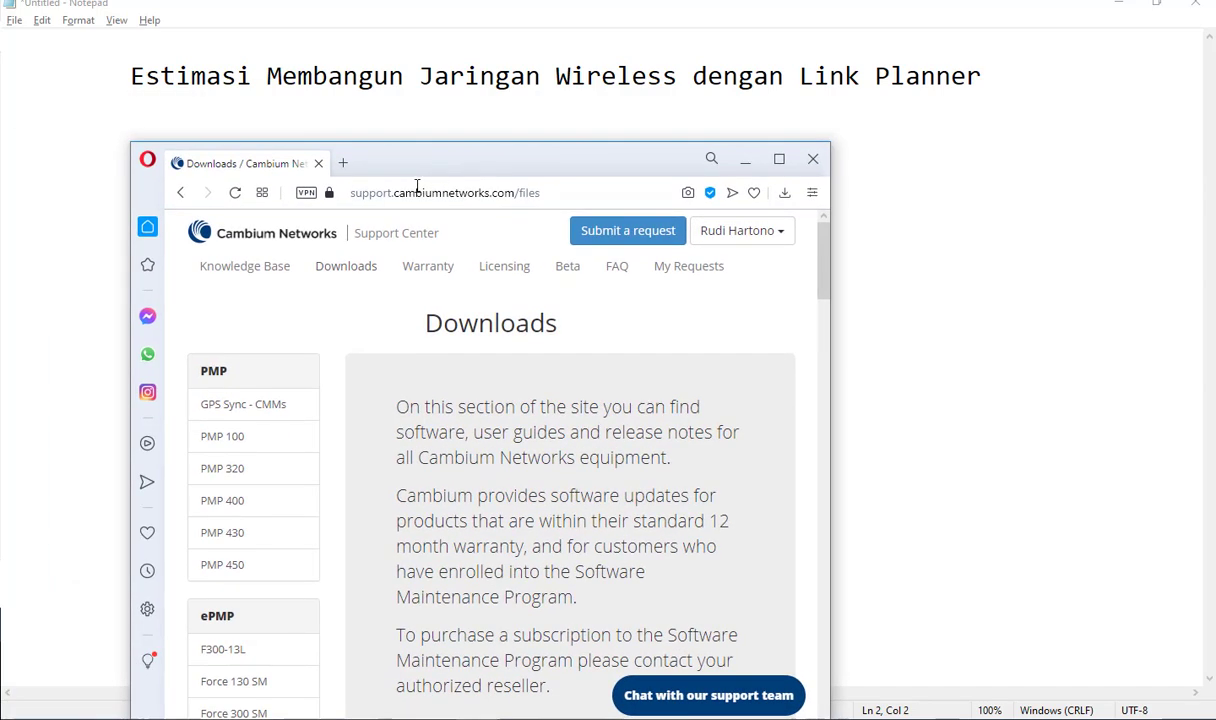
double_click(451, 160)
left_click(196, 112)
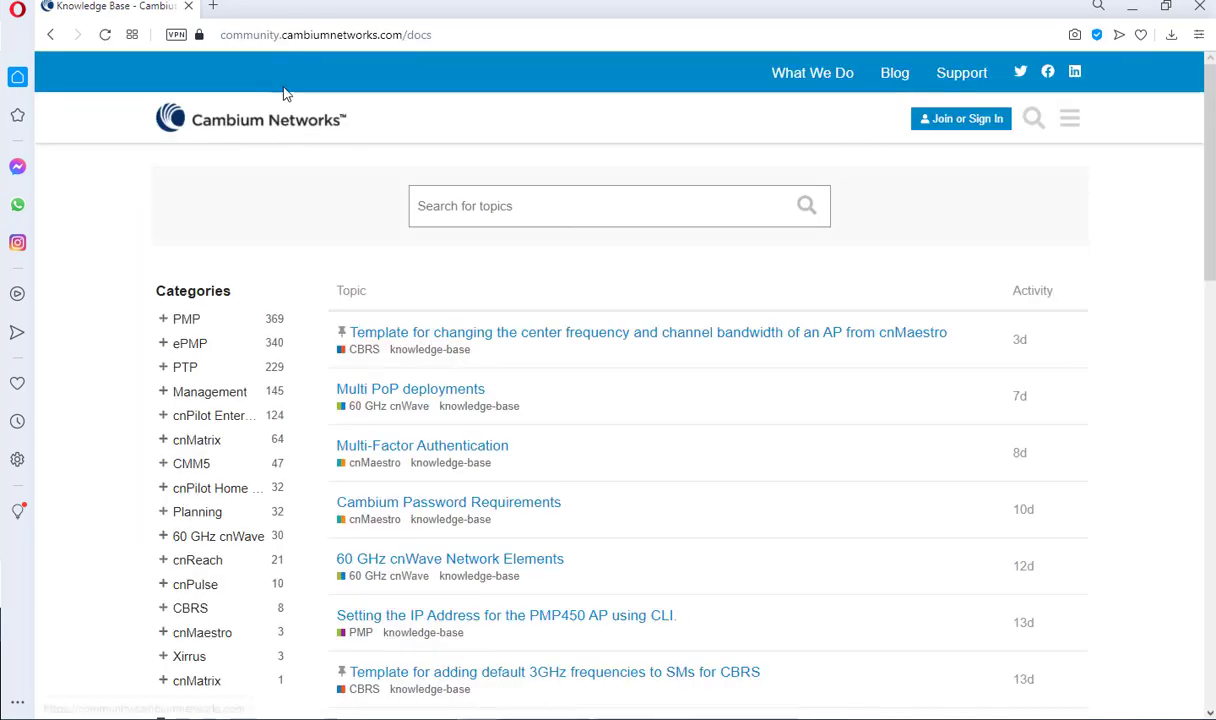
- Sign in to the Cambium Networks community from the Knowledge Base page
scroll(361, 234, "down", 4)
scroll(380, 239, "up", 4)
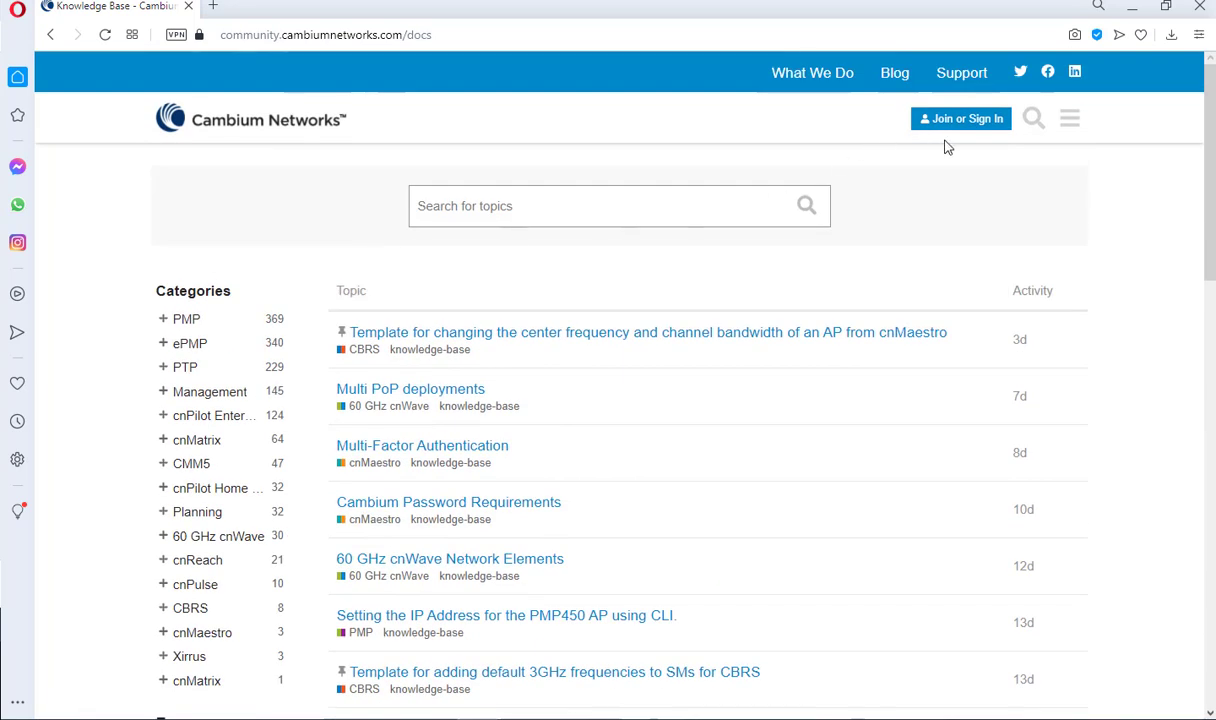
left_click(958, 121)
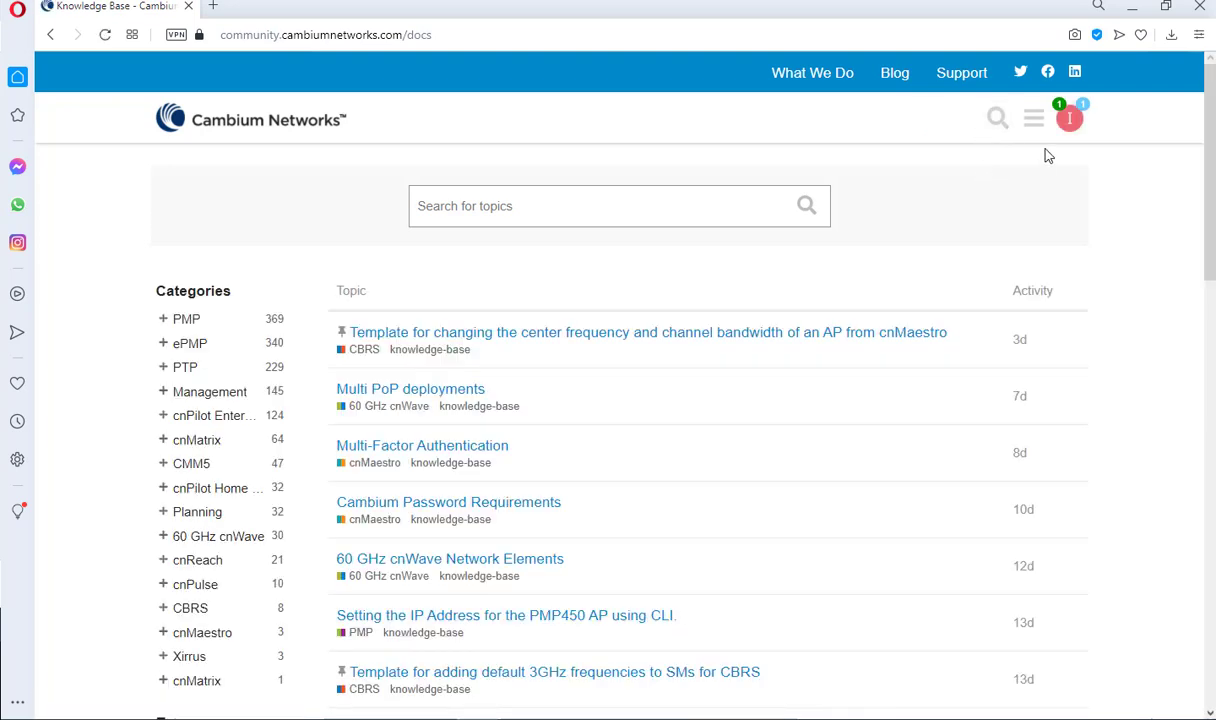
- View the earned Basic badge from the account notifications and return to the community home page
left_click(1036, 121)
left_click(1072, 122)
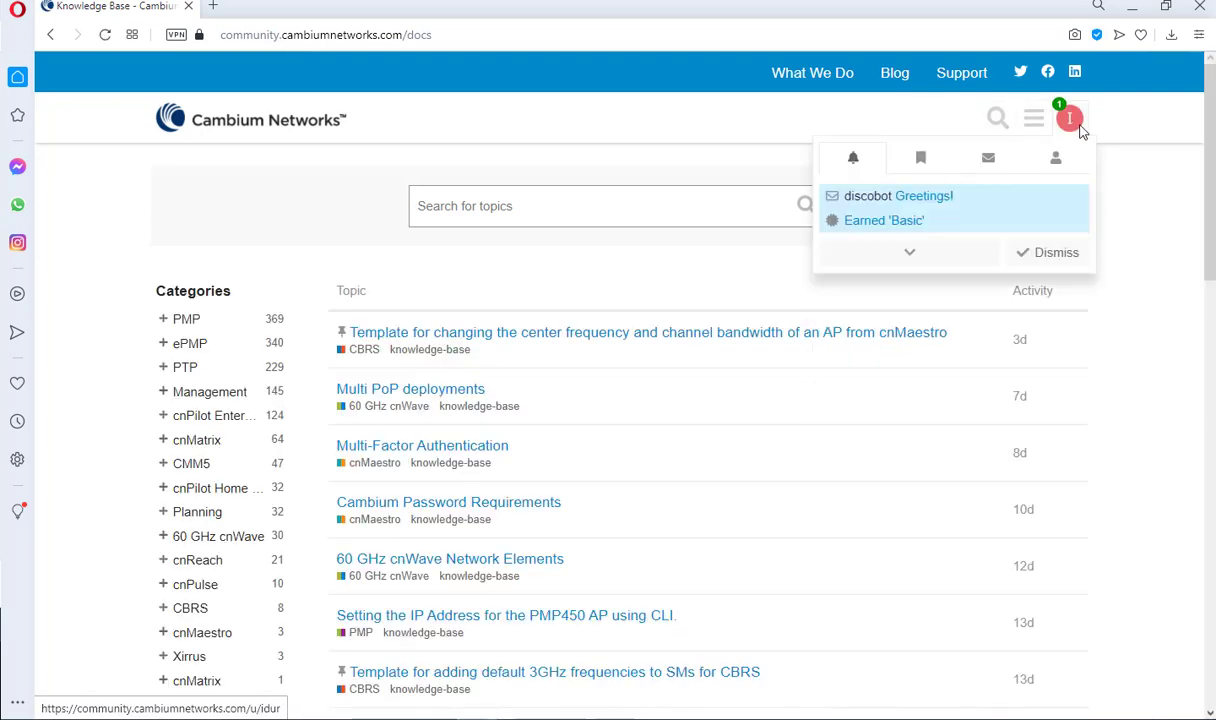
left_click(1028, 225)
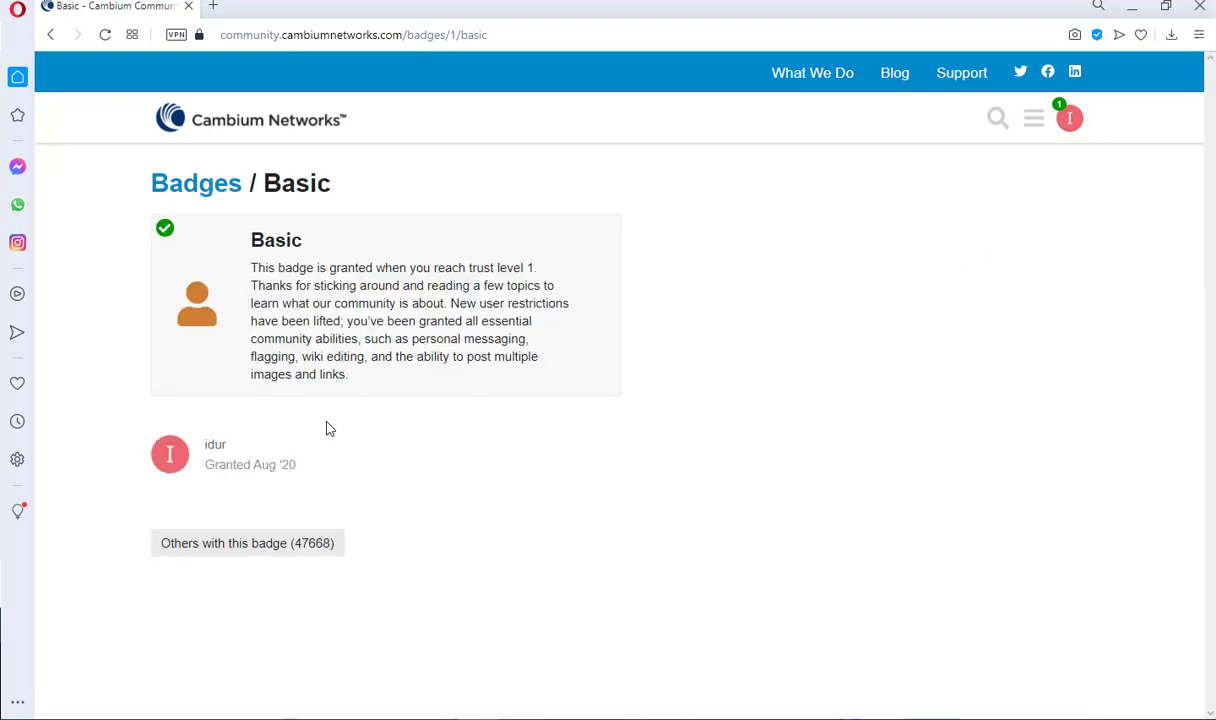
double_click(345, 357)
left_click(212, 184)
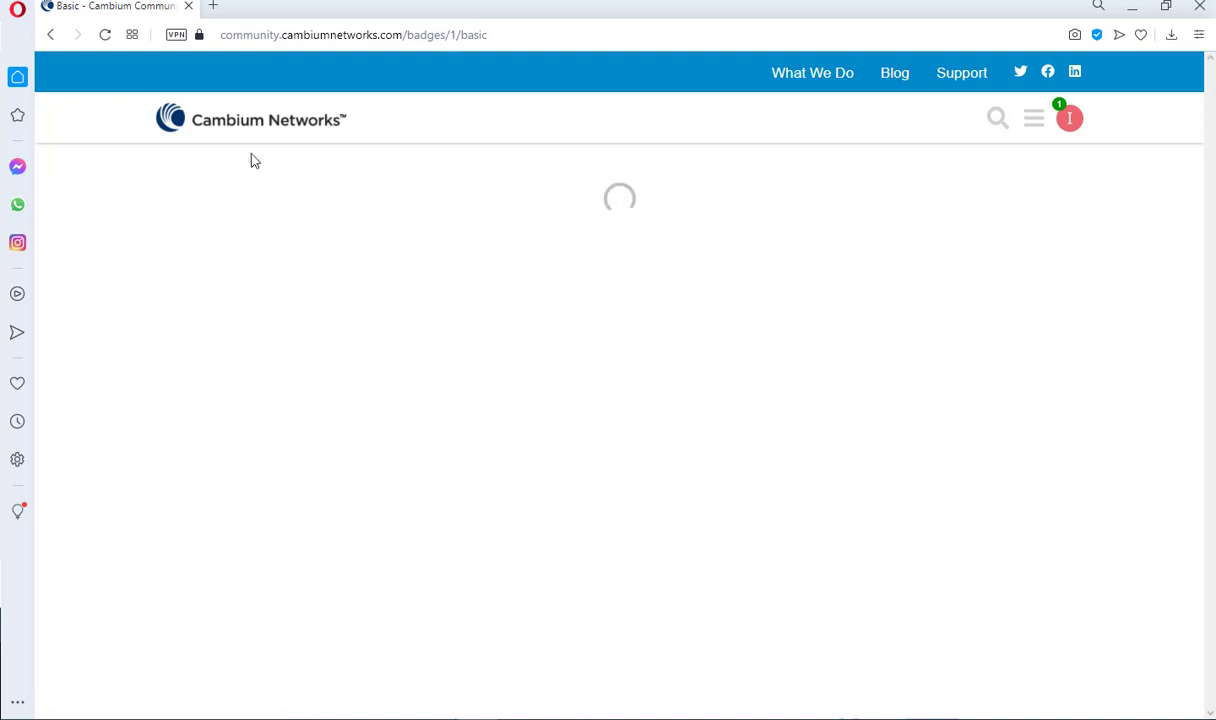
left_click(278, 129)
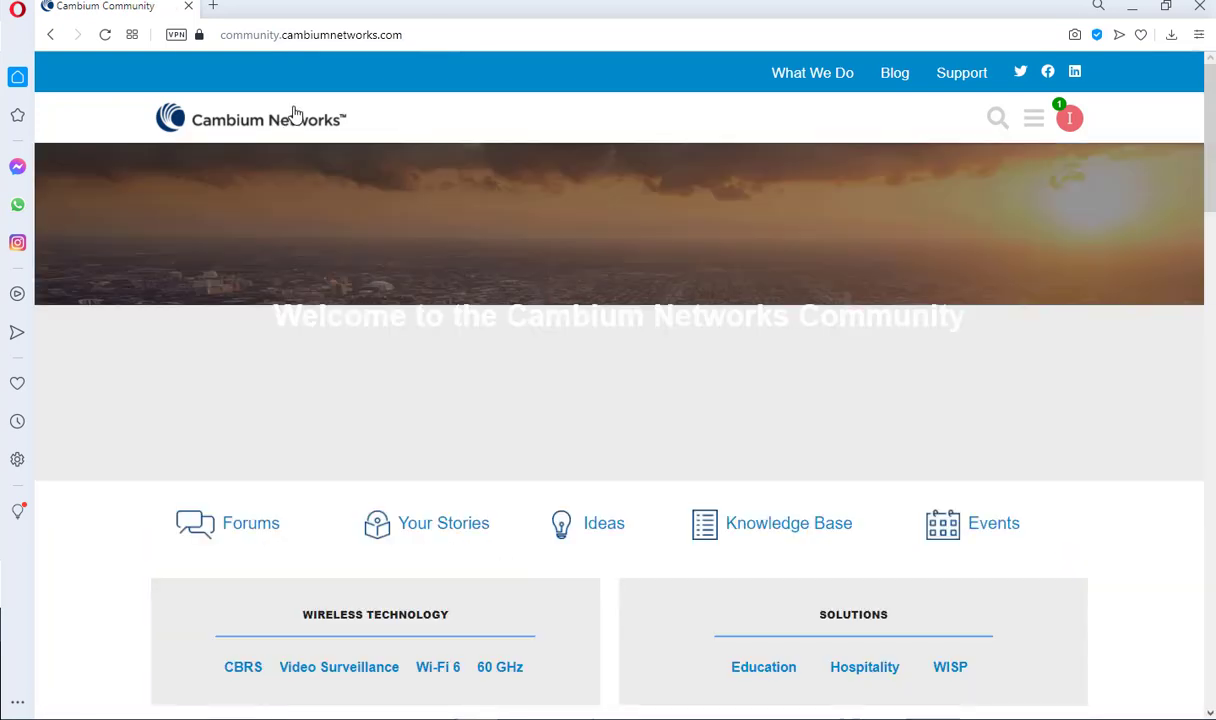
- Look over the community home page and display the profile options of the signed-in account
scroll(434, 421, "down", 3)
scroll(435, 427, "down", 1)
scroll(513, 426, "up", 5)
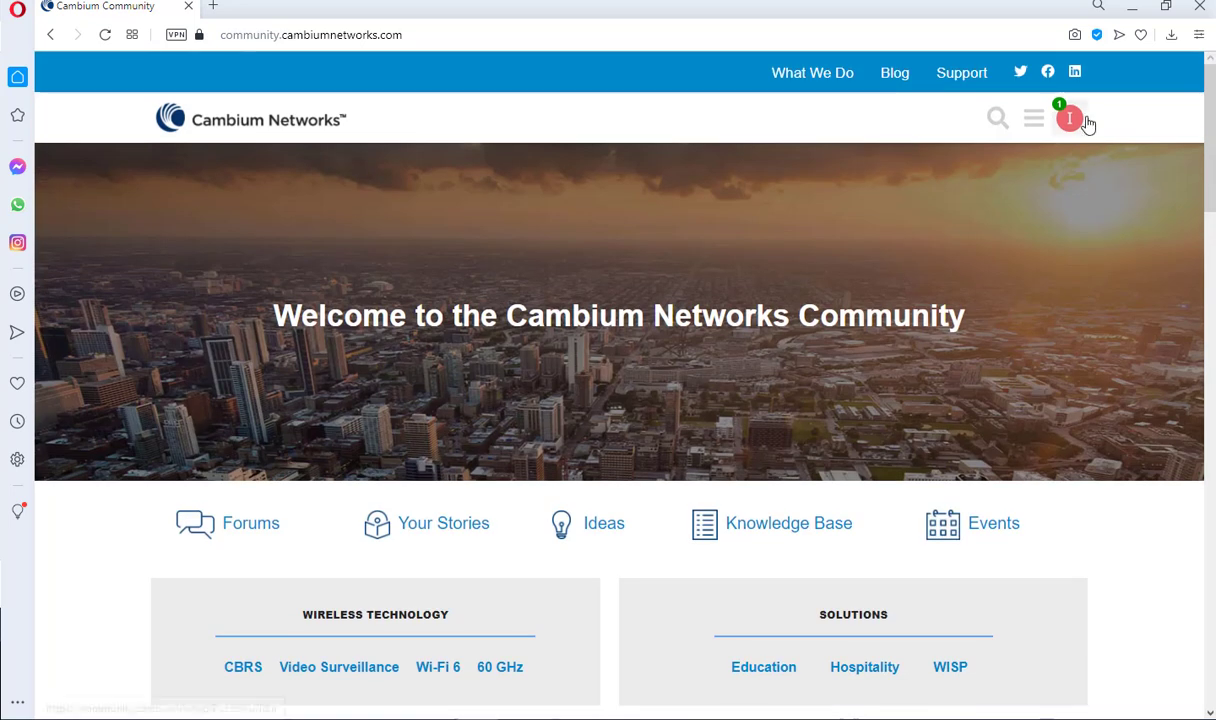
left_click(1074, 121)
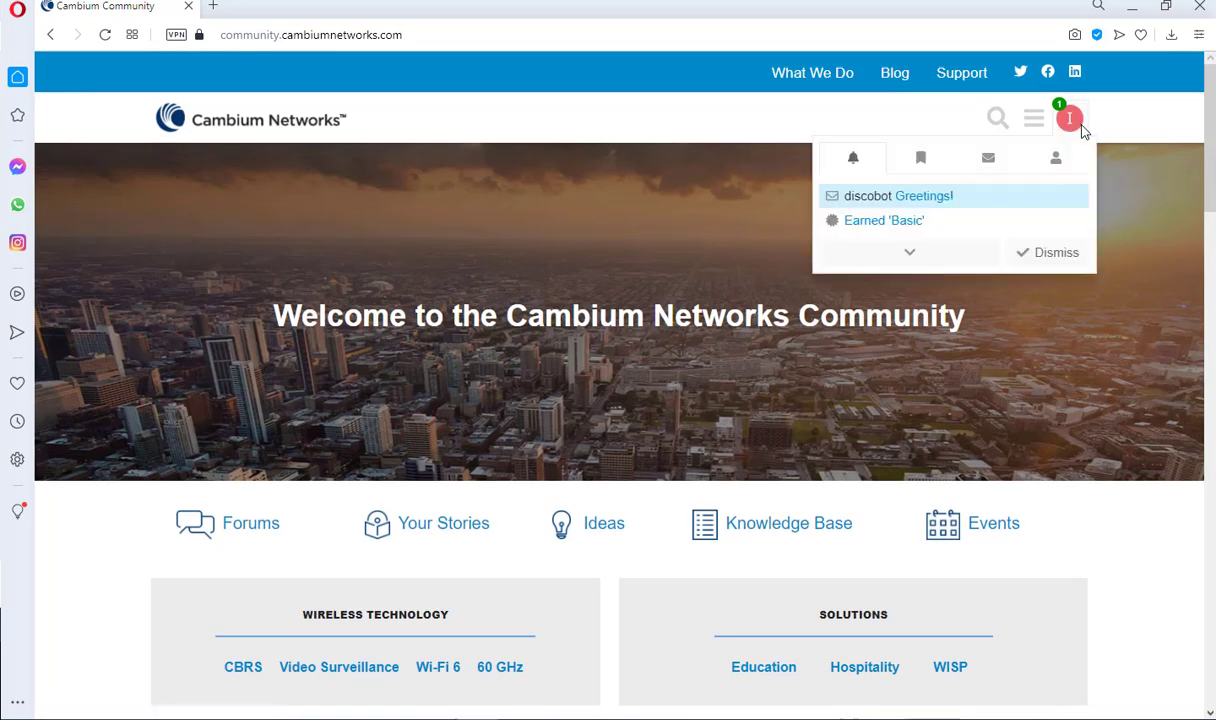
left_click(1056, 161)
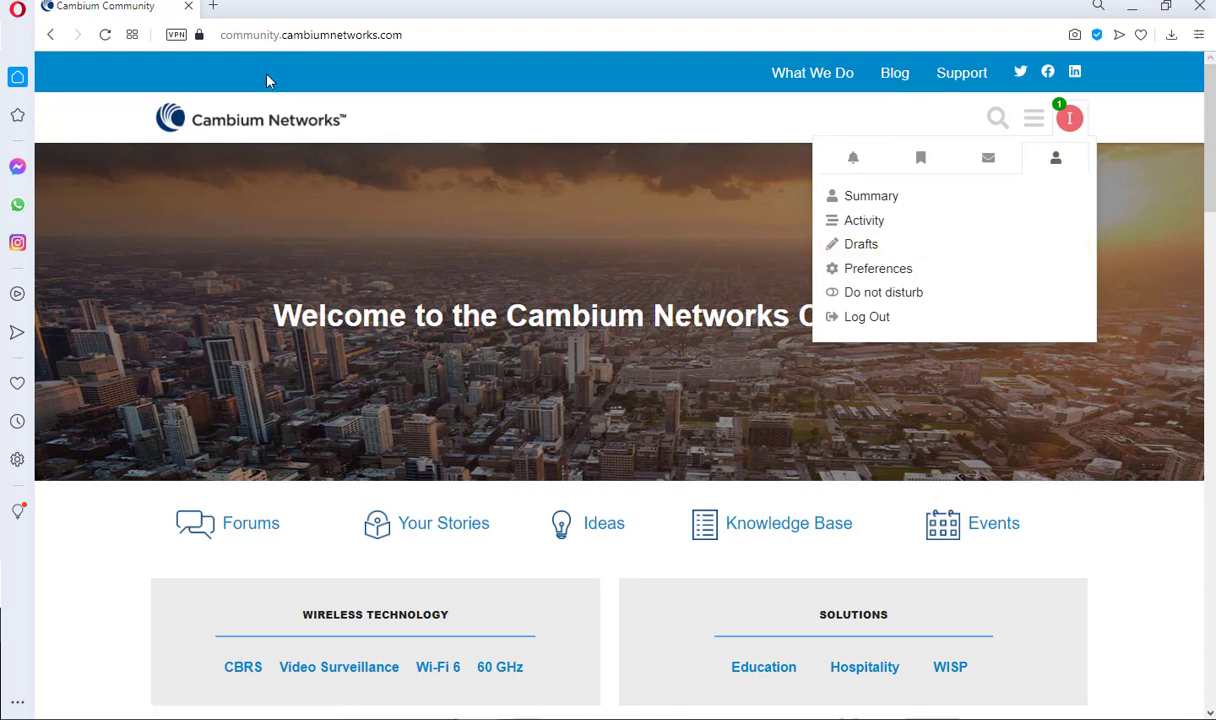
left_click_drag(283, 36, 181, 40)
key("BackSpace")
key("Return")
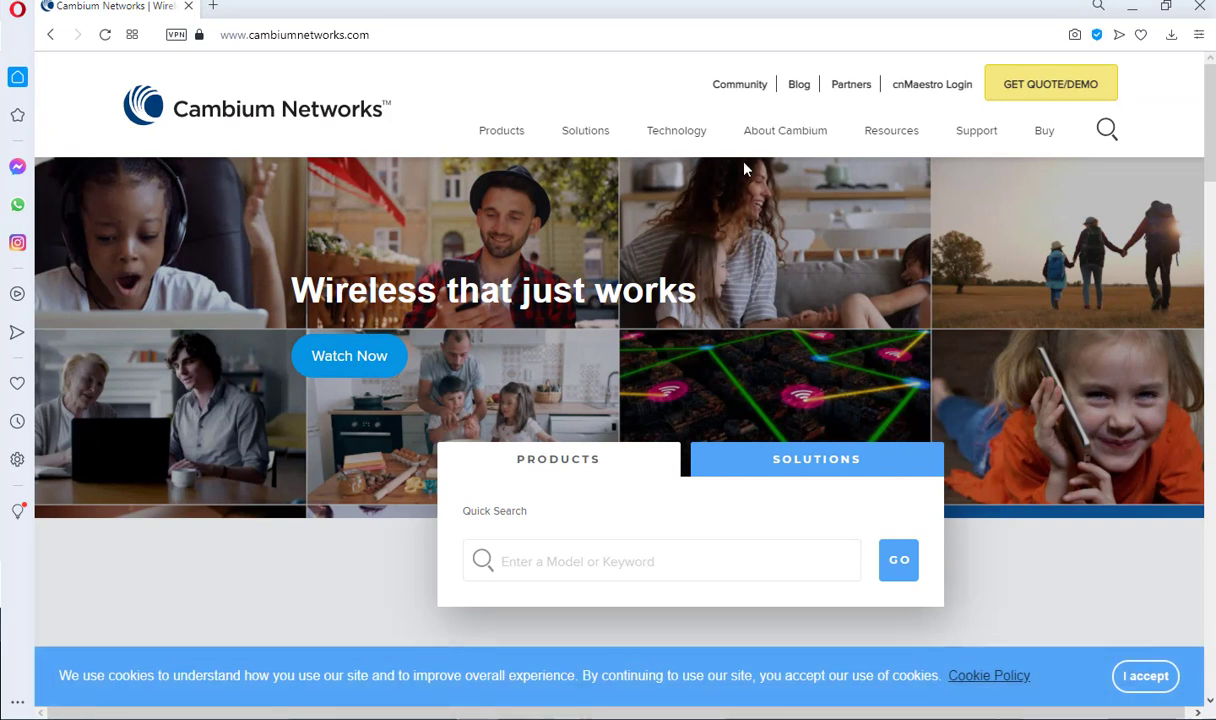
mouse_move(795, 131)
left_click(1137, 10)
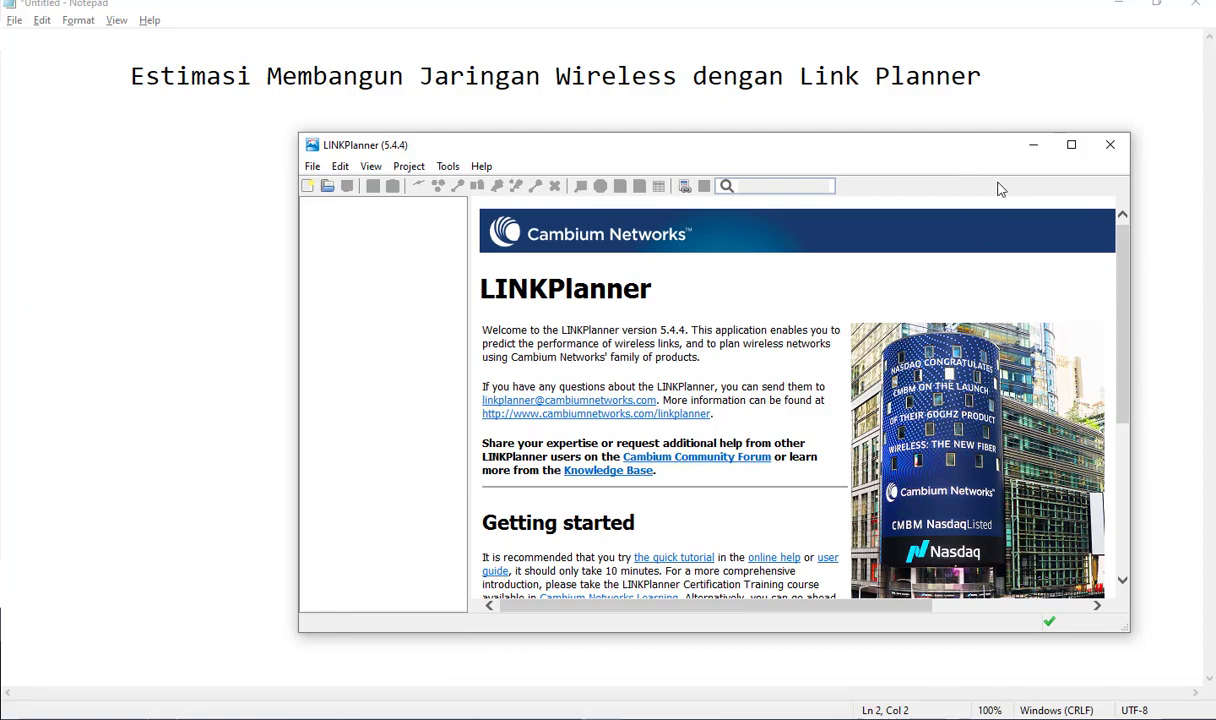
- Maximize the LINKPlanner window, highlight the title line in Notepad and minimize Notepad to return to LINKPlanner
left_click(1071, 145)
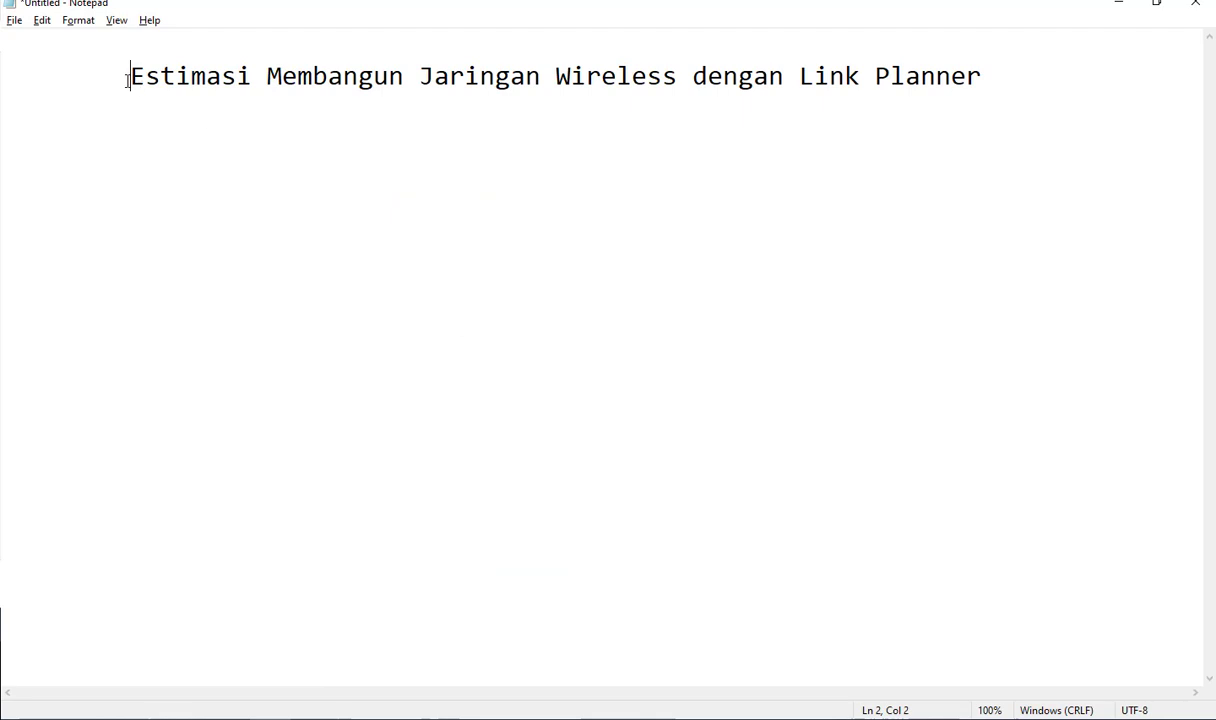
left_click_drag(128, 80, 988, 81)
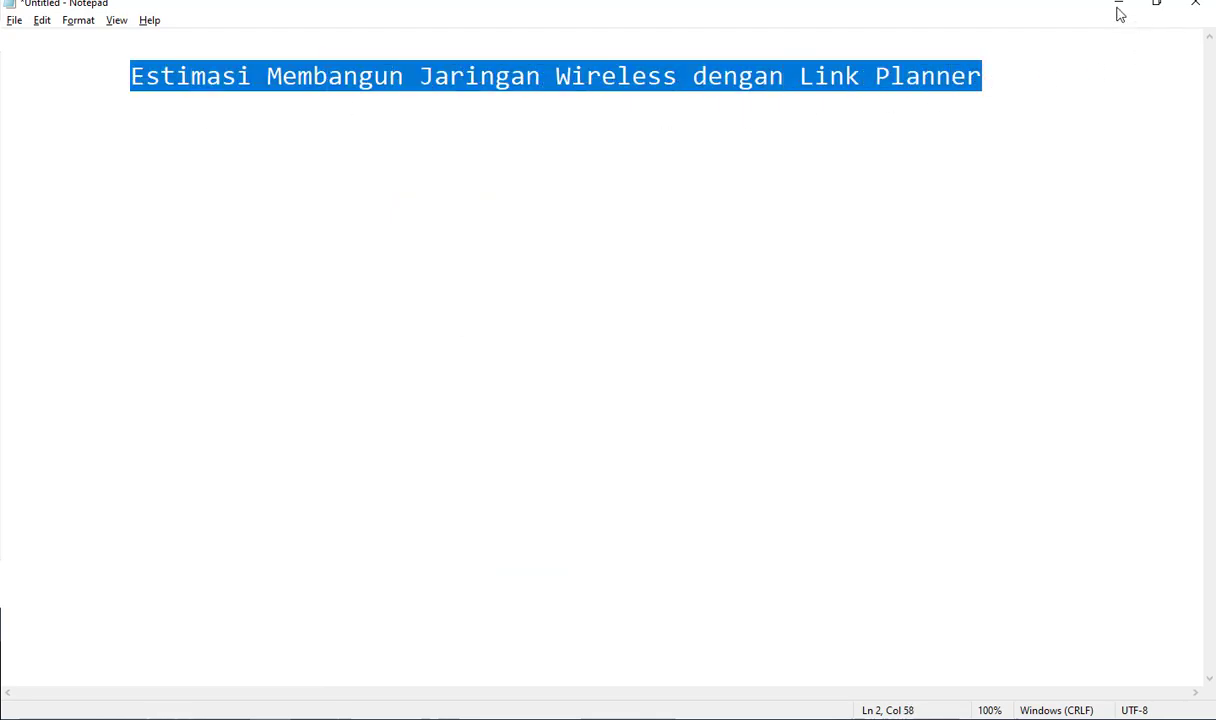
left_click(1031, 95)
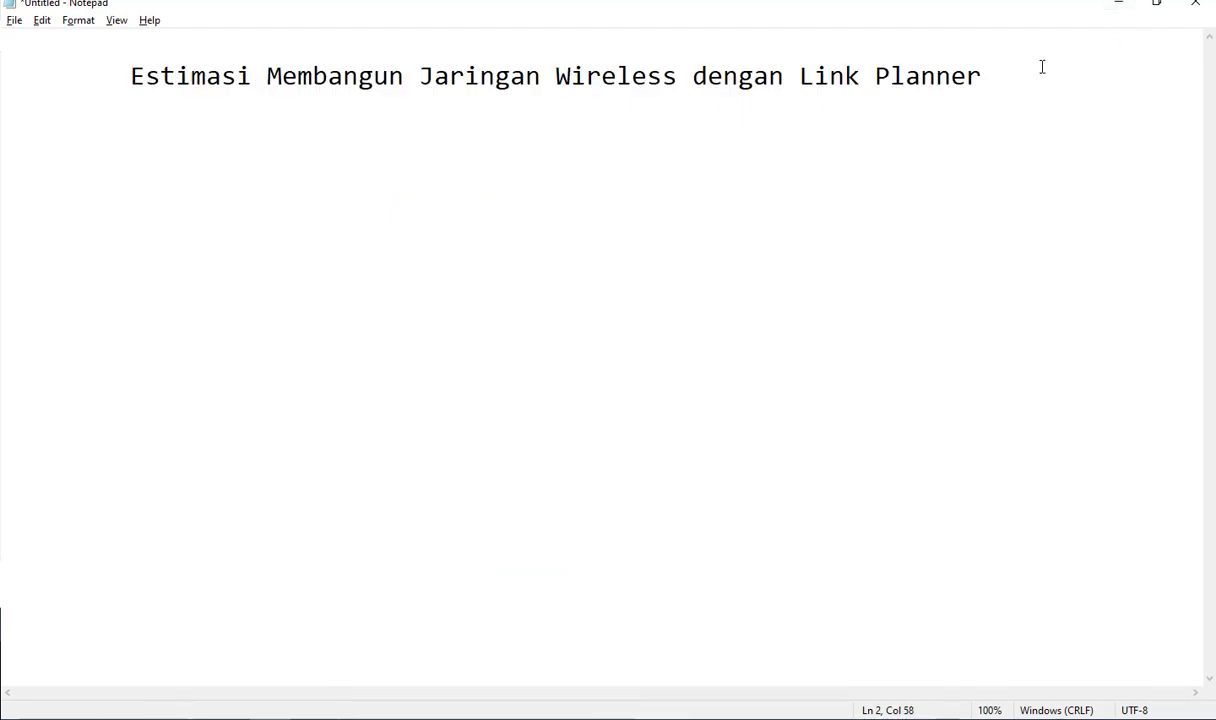
left_click(1117, 4)
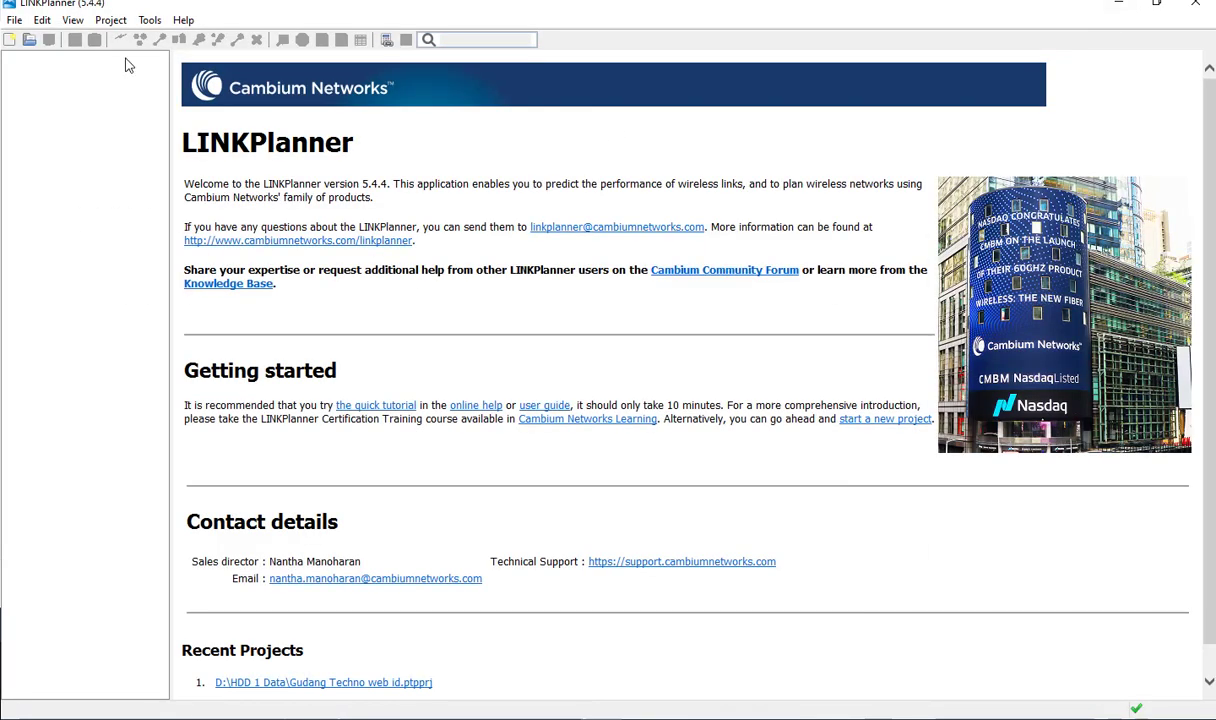
- Create a new LINKPlanner project and check the options available for it in the project tree
left_click(10, 41)
right_click(67, 62)
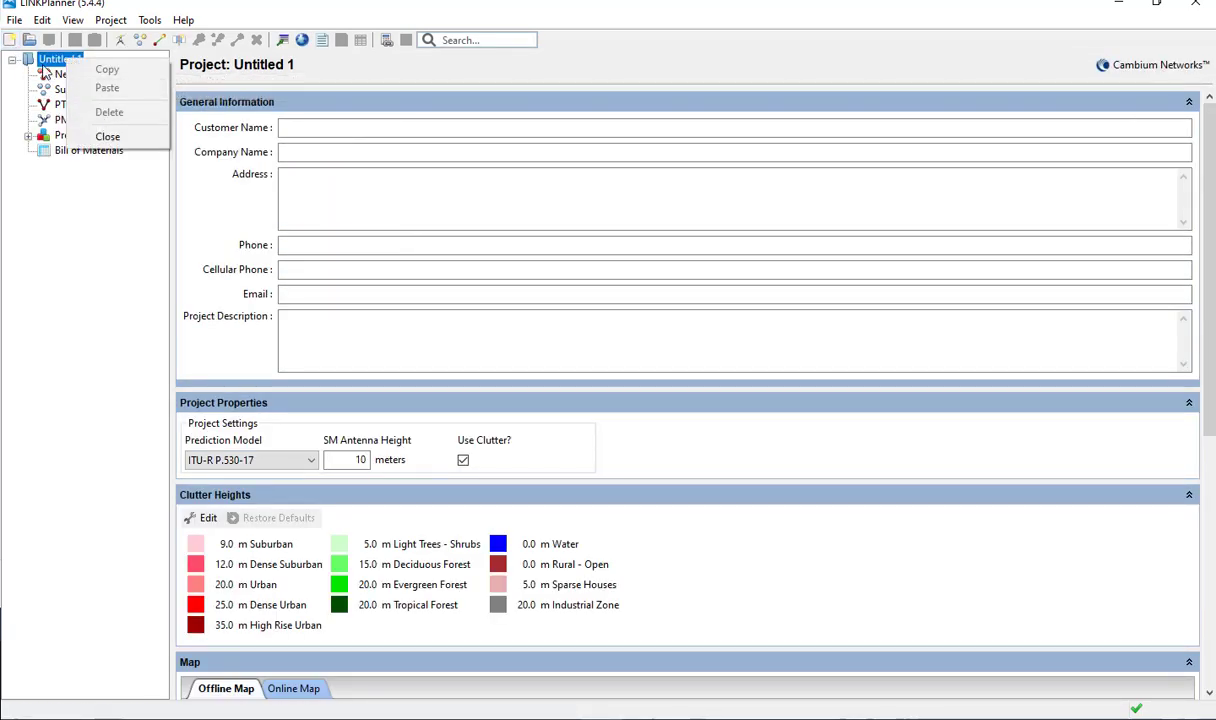
left_click(44, 68)
right_click(44, 66)
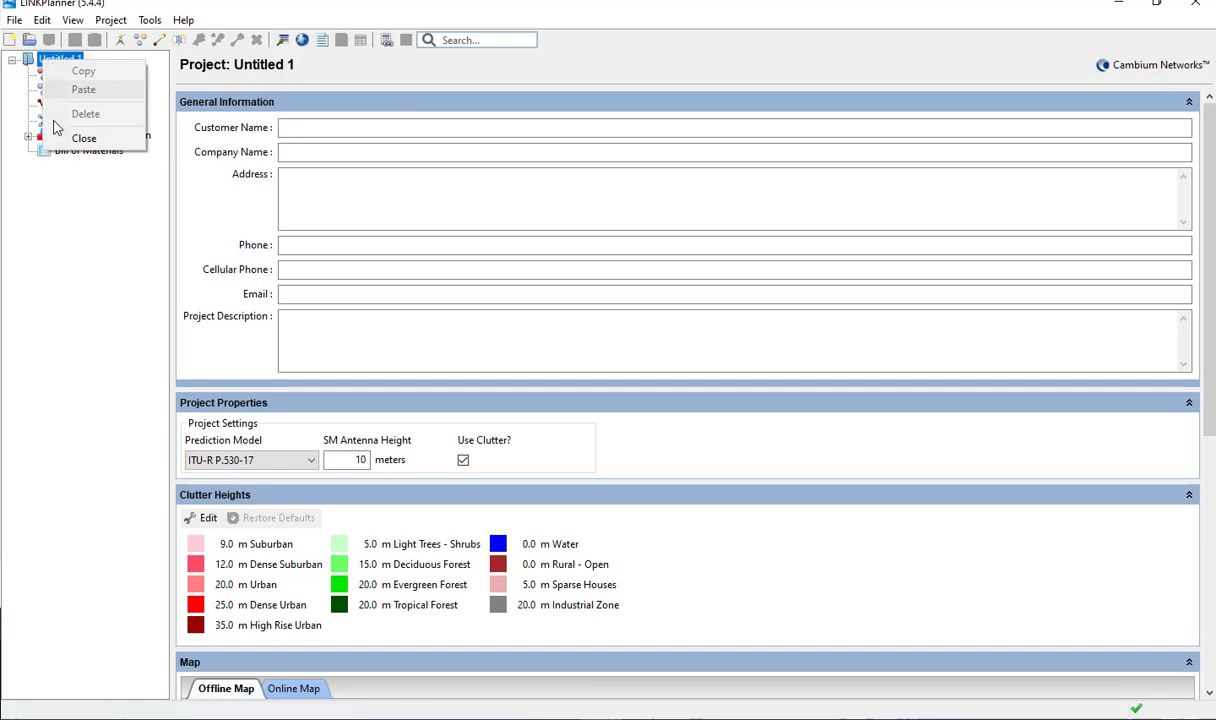
left_click(73, 265)
- Fill in the project's general information with the customer's name, the company name UNS and the street address
left_click(286, 130)
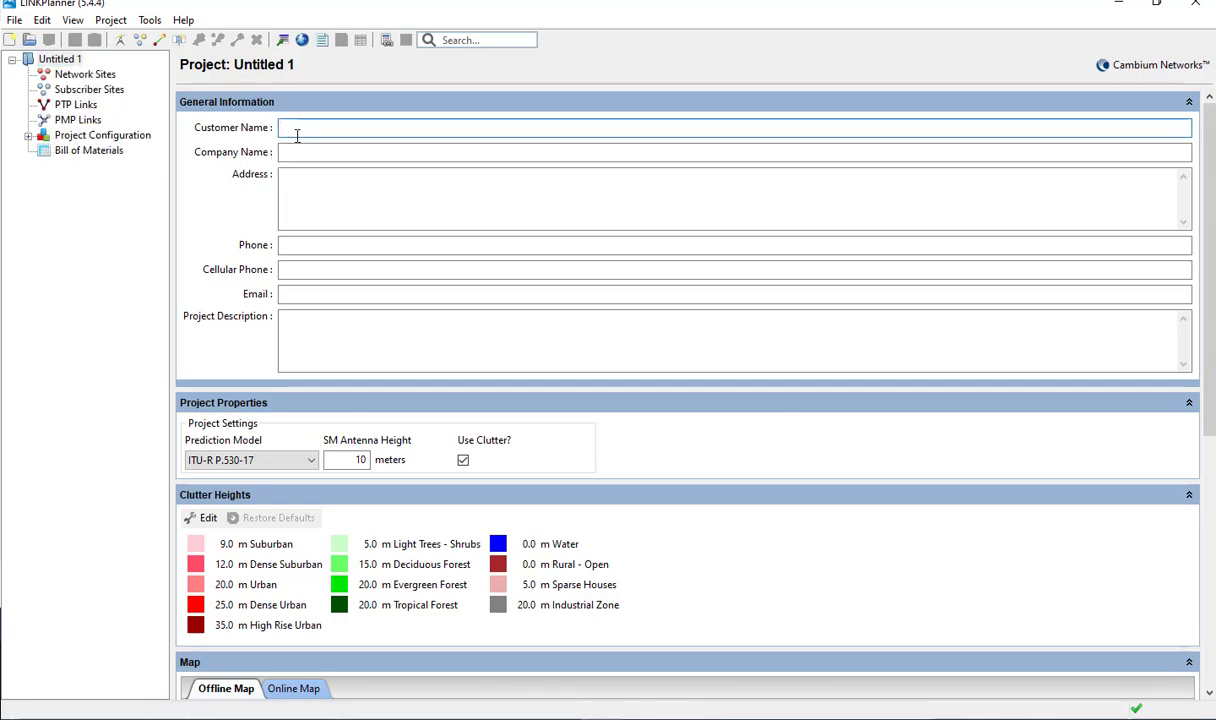
type("Rudi")
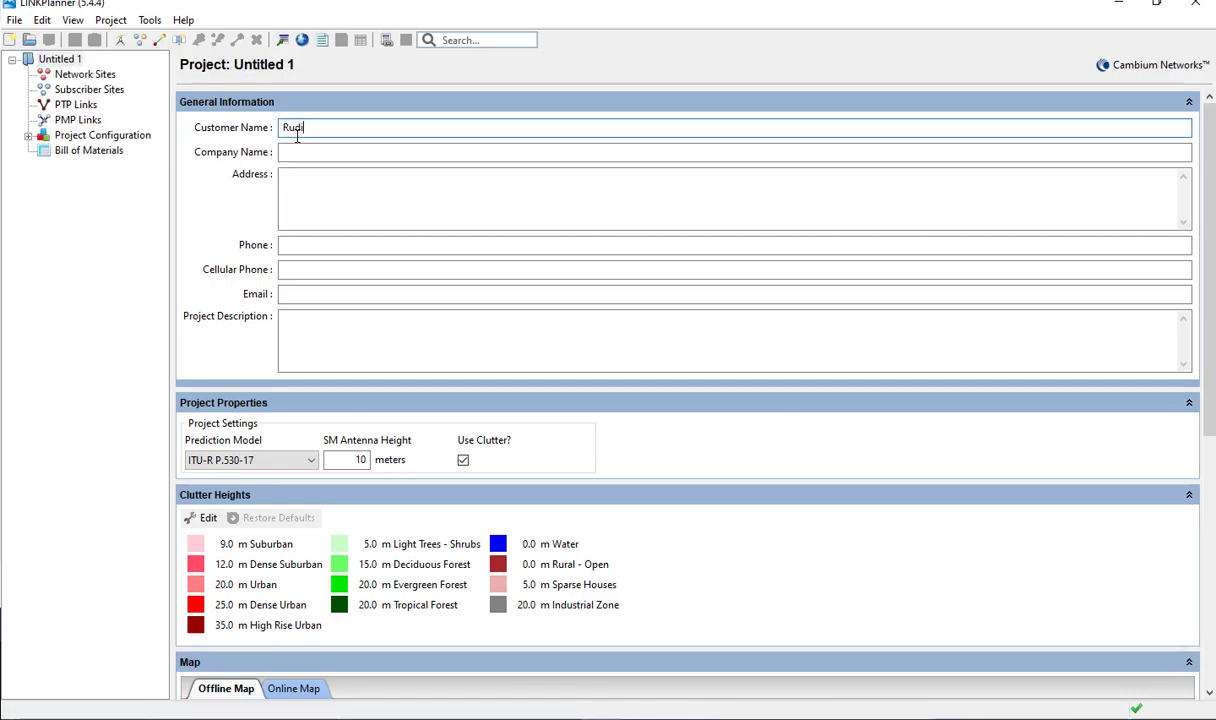
type("UNS")
key("Tab")
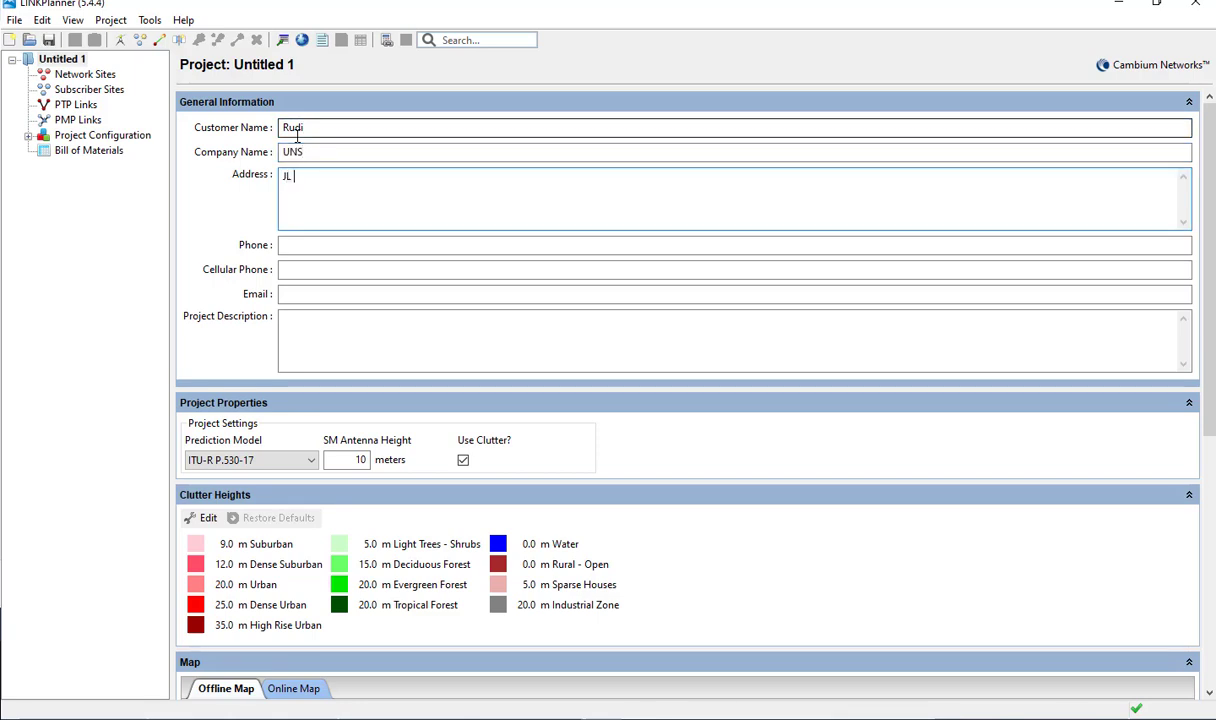
type("JL Ir SUtam")
key("BackSpace")
key("BackSpace")
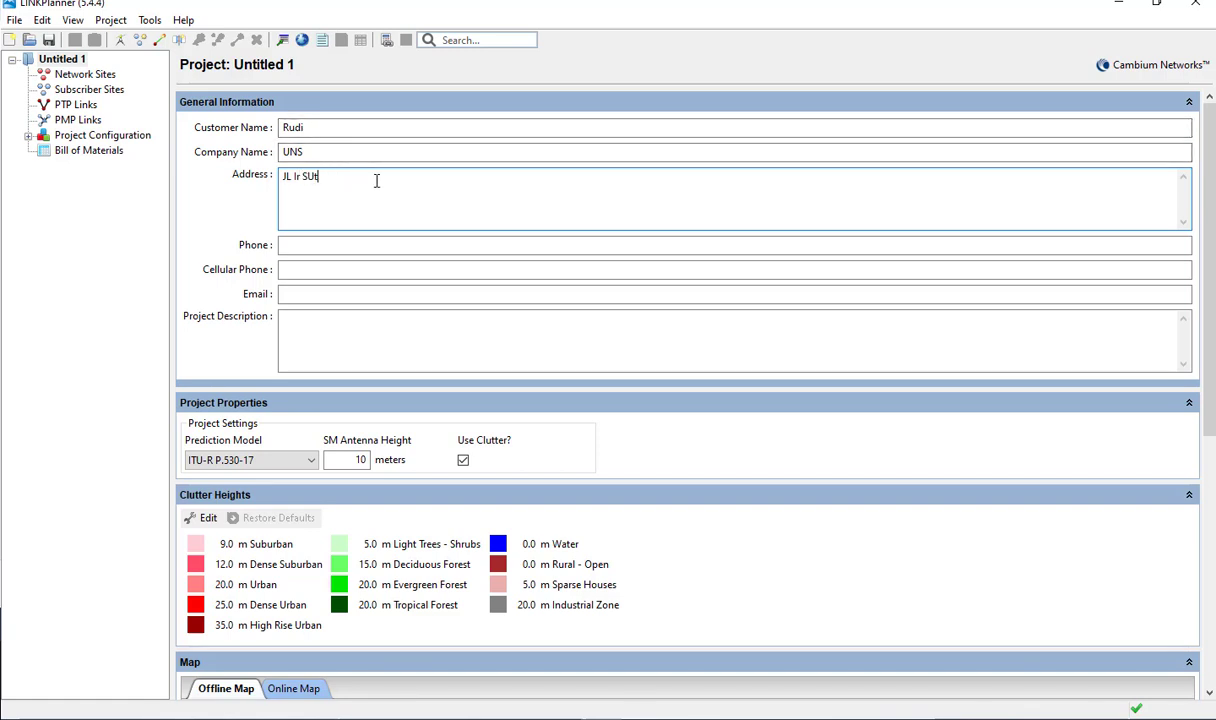
type("utami")
left_click(55, 182)
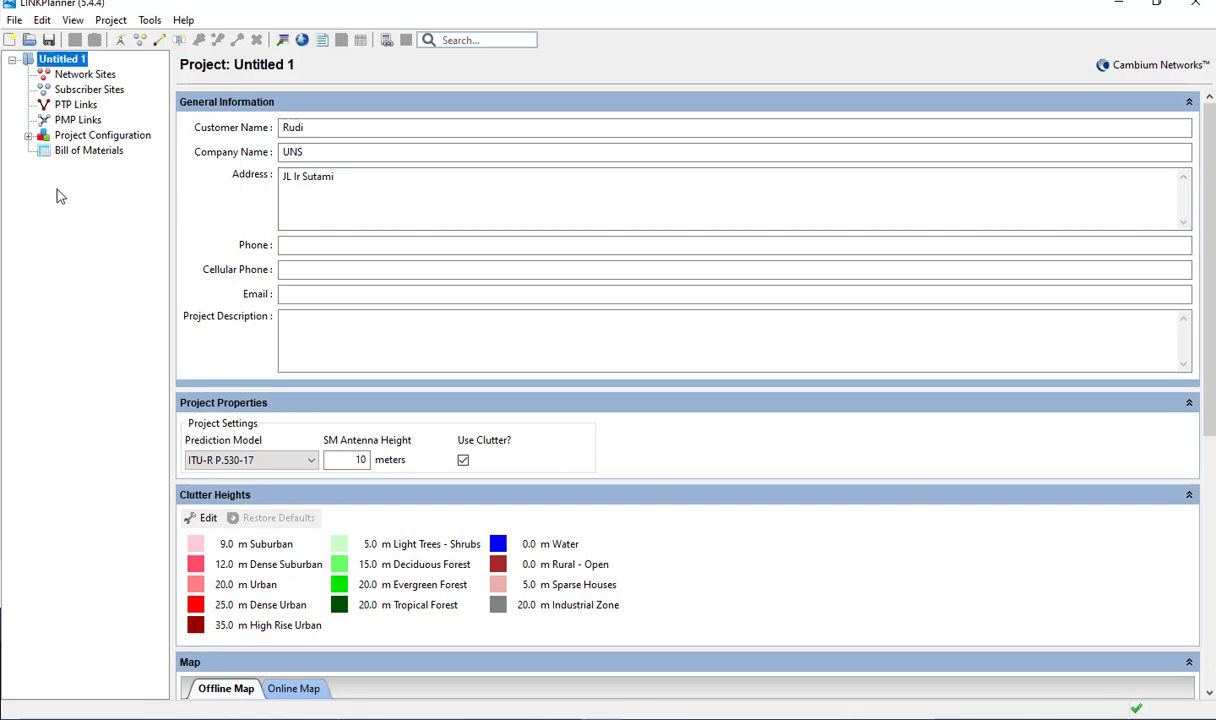
right_click(44, 62)
left_click(44, 62)
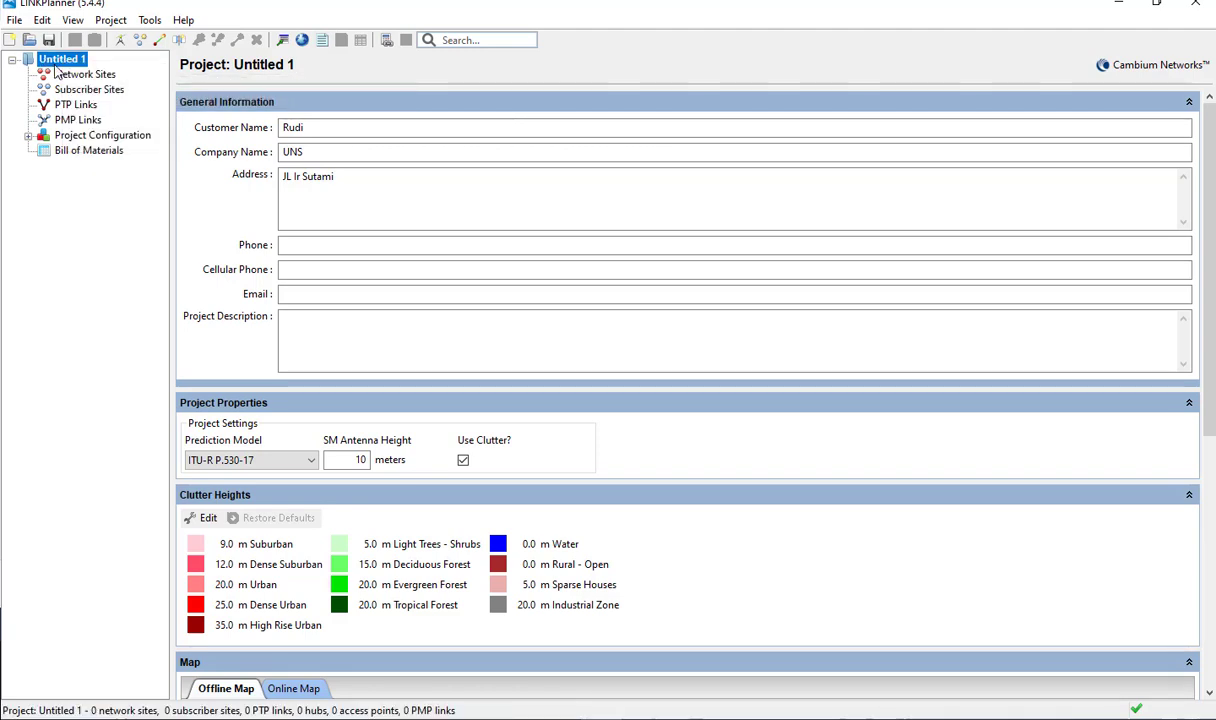
double_click(56, 64)
double_click(56, 64)
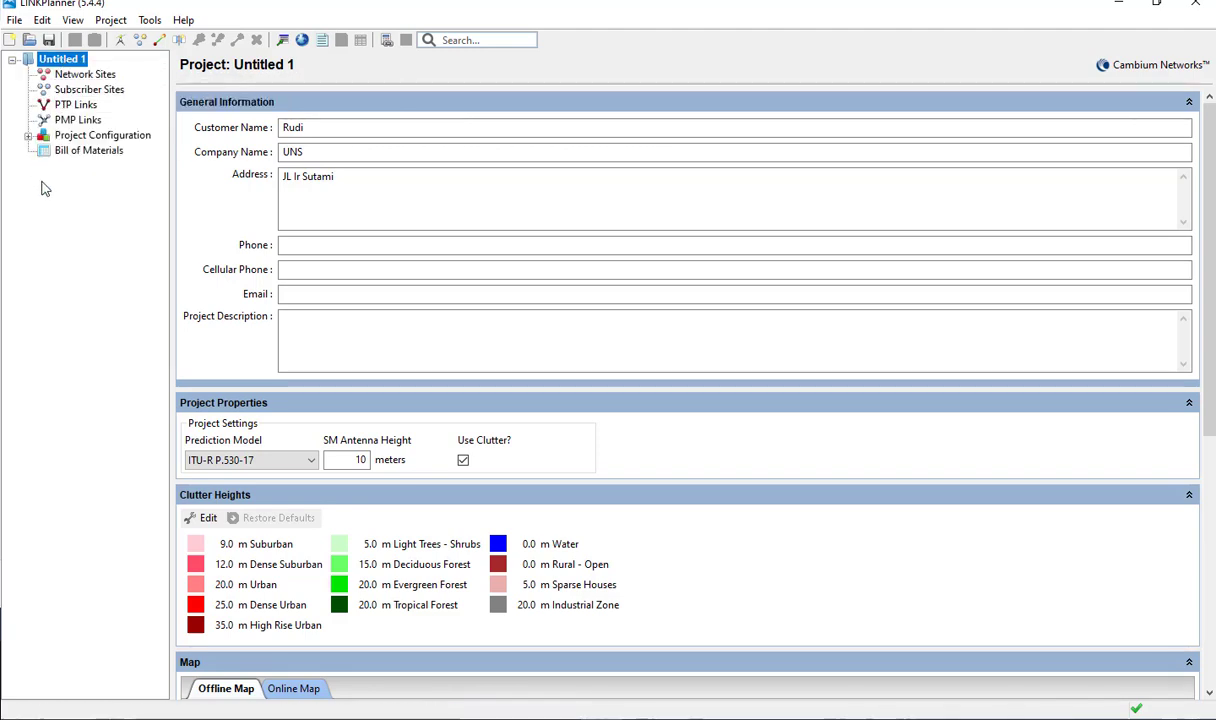
right_click(50, 62)
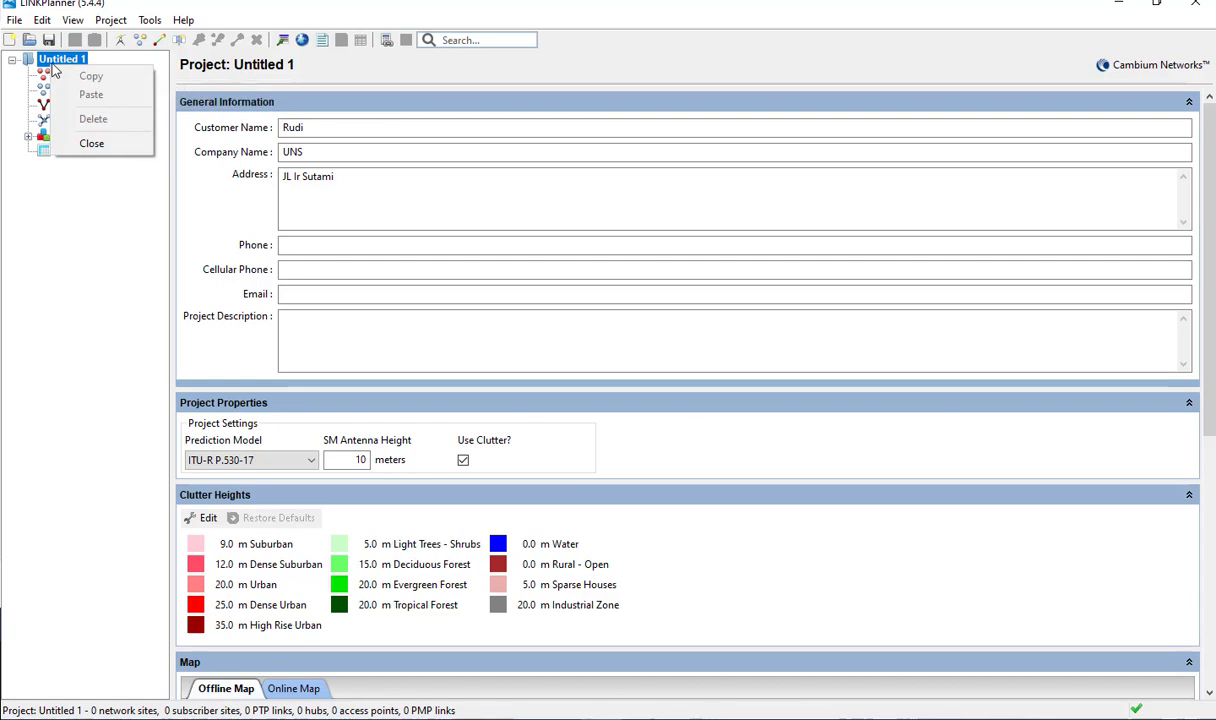
left_click(50, 185)
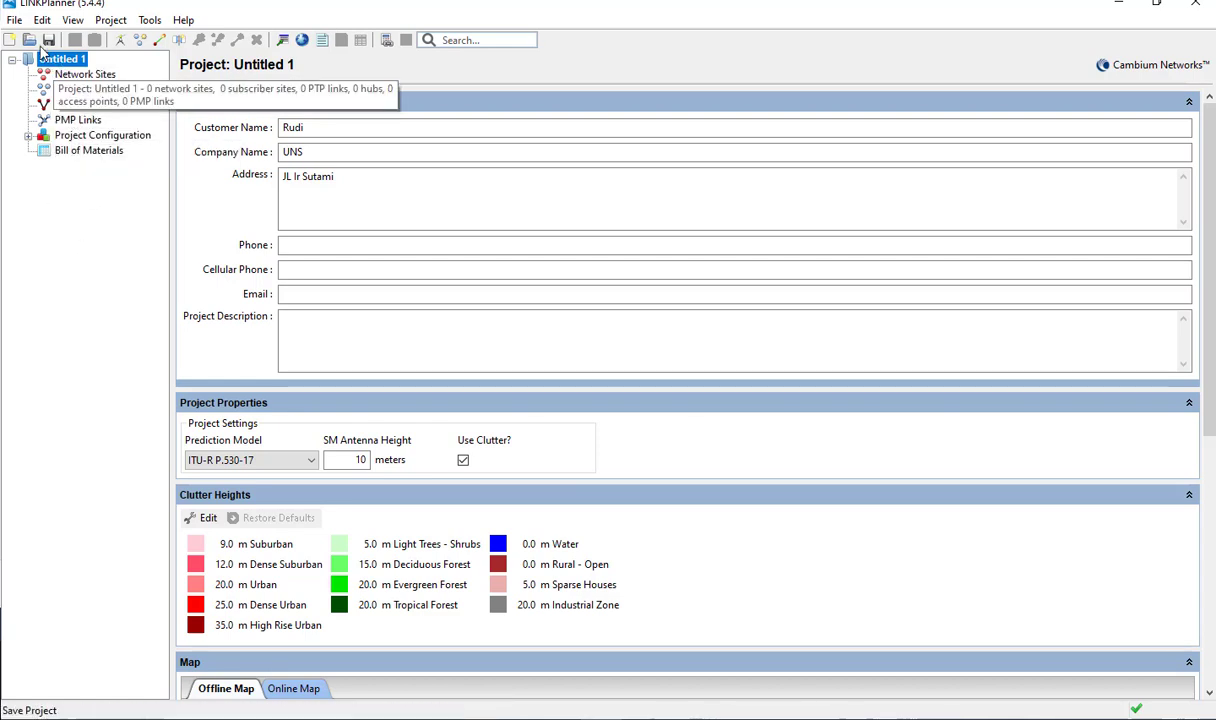
- Save the project as a LINKPlanner project file in the Documents folder, using the customer's name as the file name
left_click(11, 22)
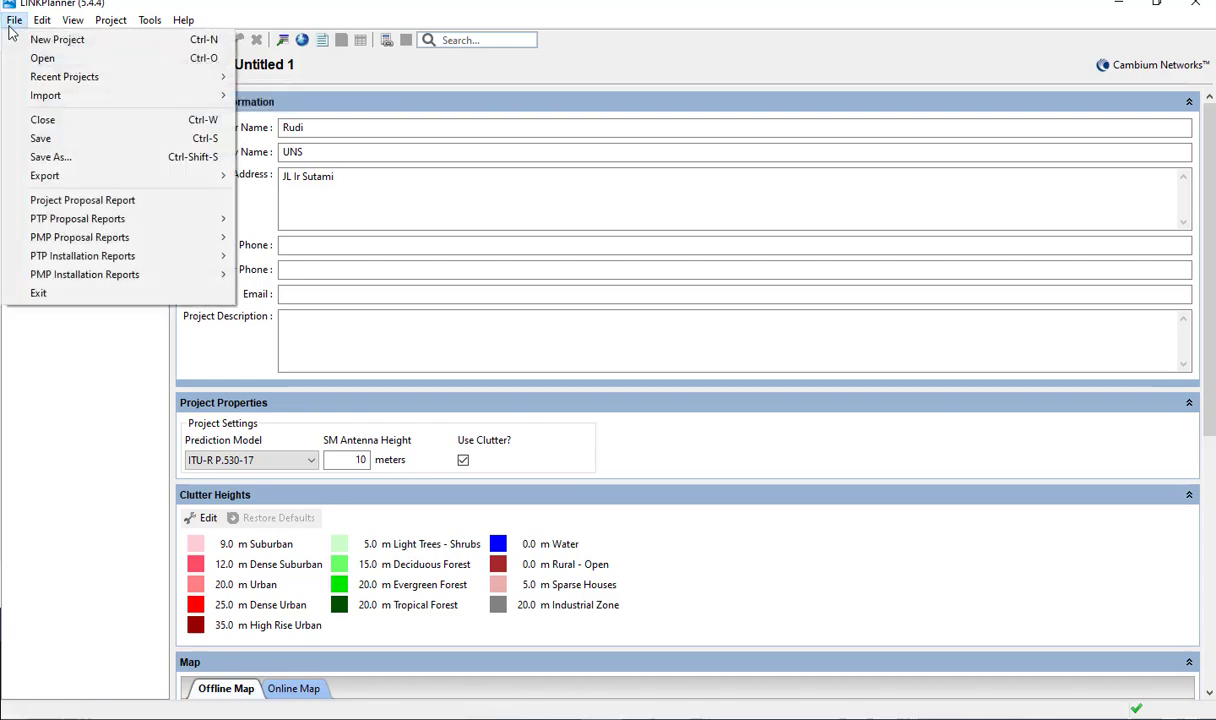
left_click(47, 157)
left_click(194, 347)
left_click_drag(194, 347, 67, 345)
type("Rudi")
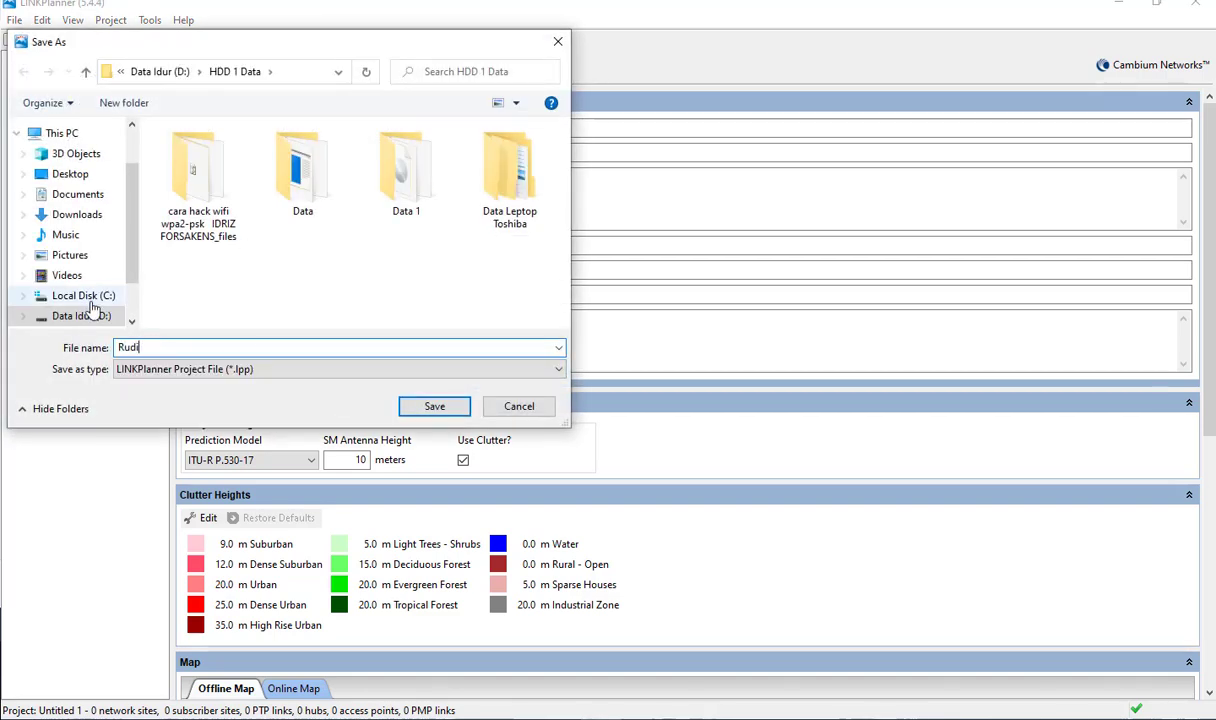
left_click(77, 214)
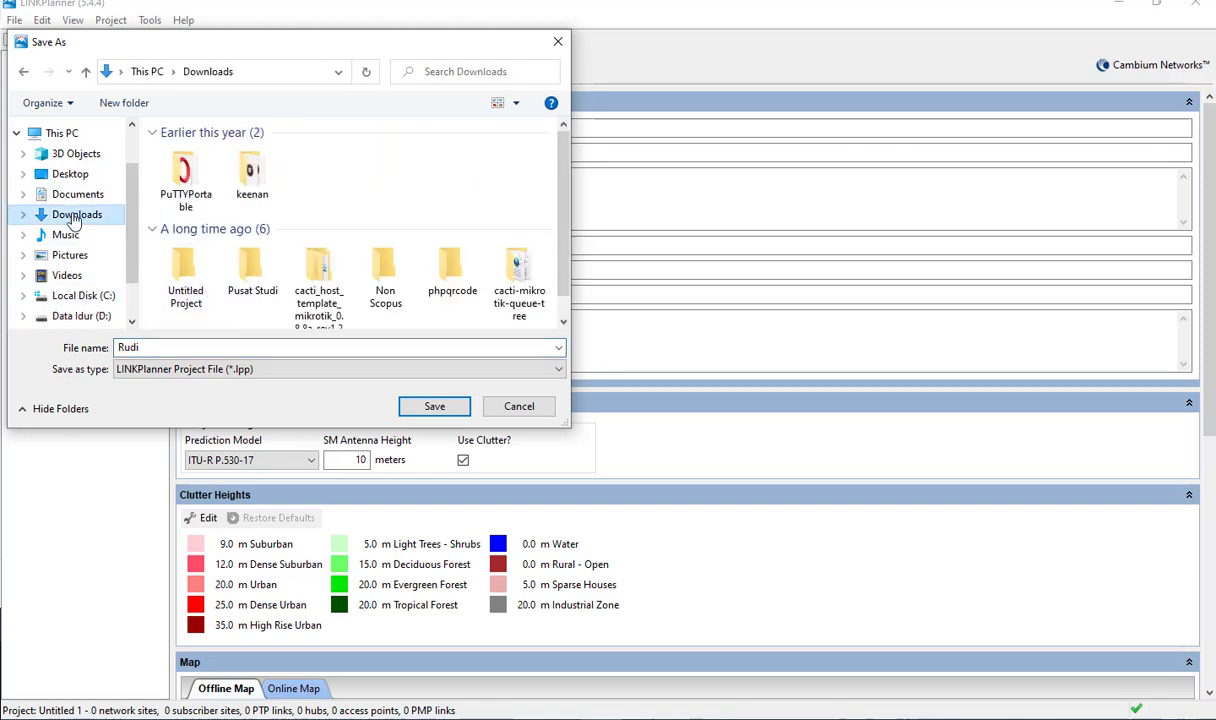
left_click(77, 194)
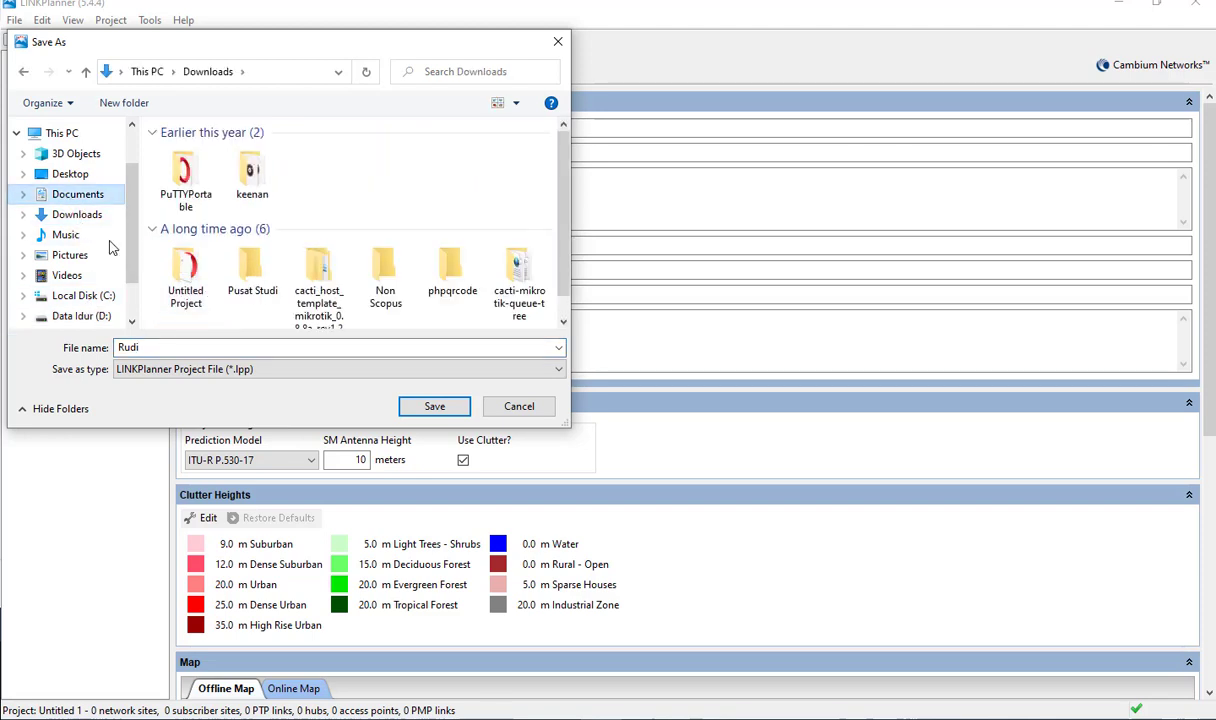
left_click(436, 406)
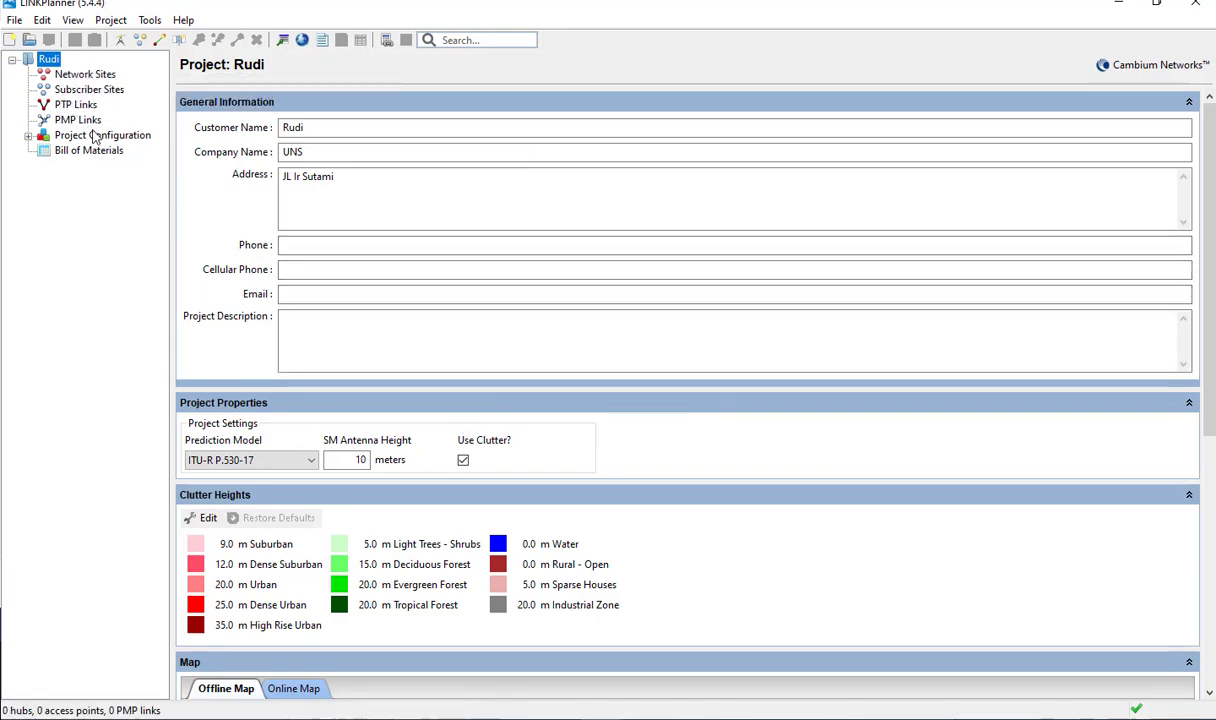
- Open the project's network sites list and start adding a new network site
left_click(76, 75)
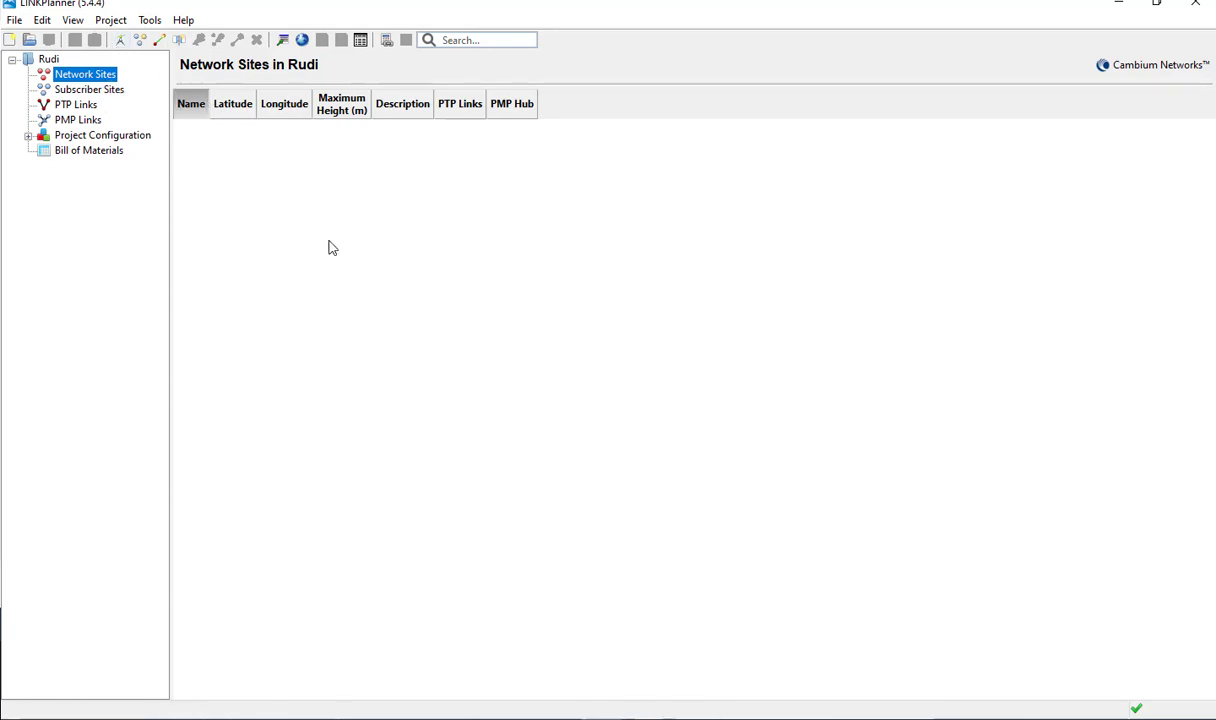
left_click(352, 216)
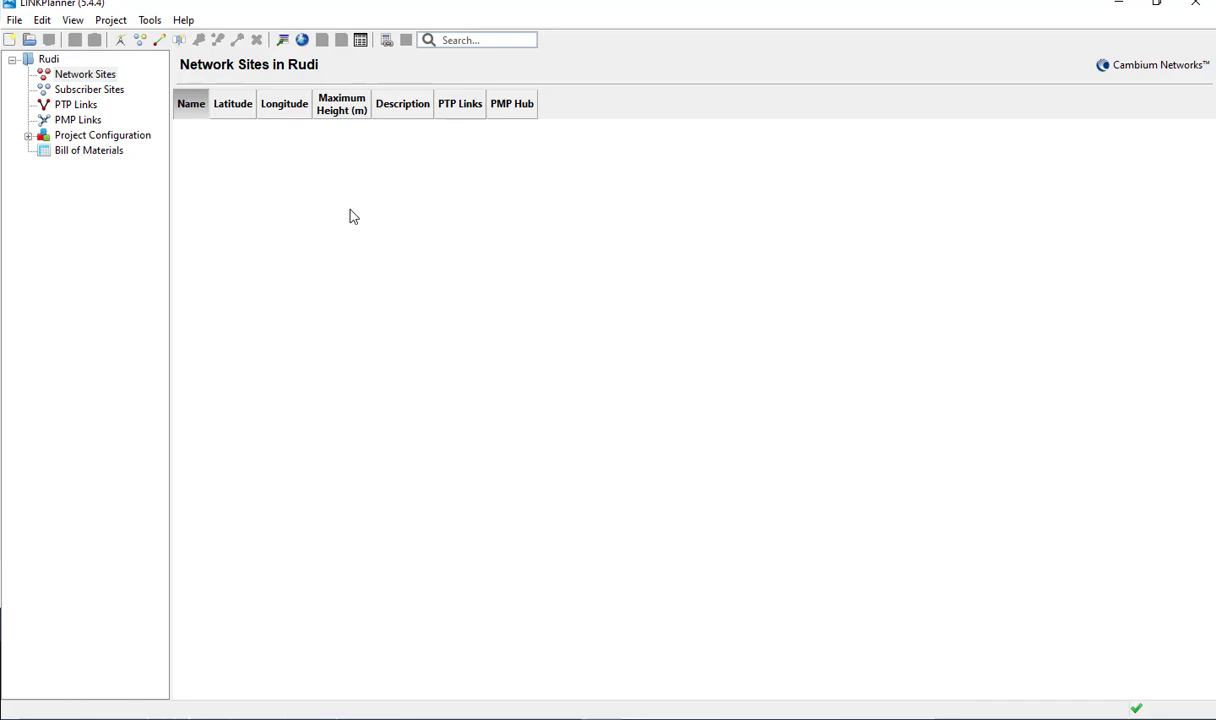
left_click(118, 44)
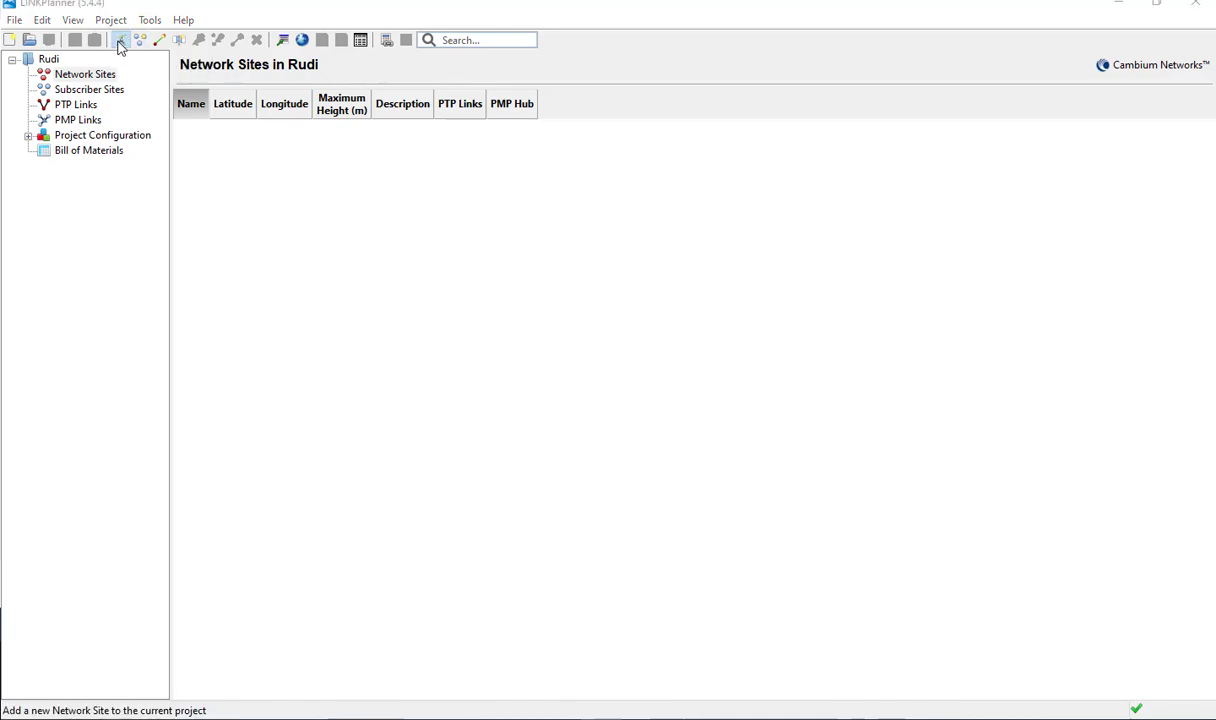
- Examine the new network site's name, maximum height, latitude, longitude and description fields
left_click_drag(493, 268, 337, 209)
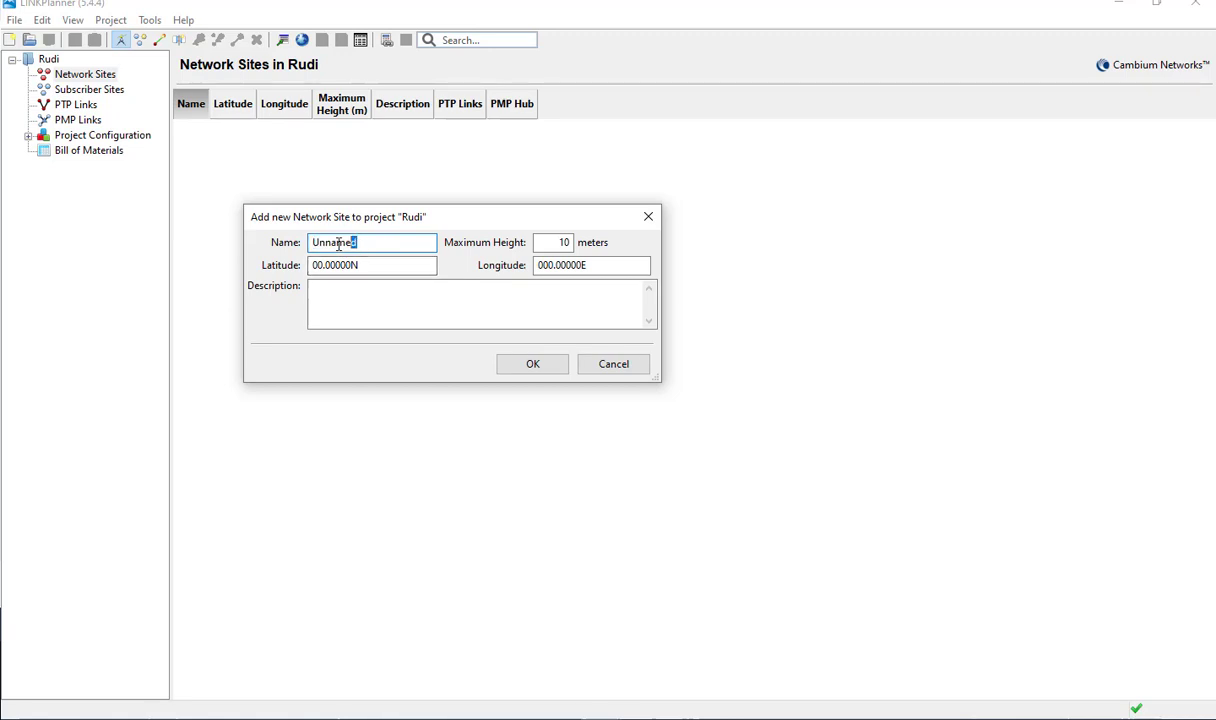
double_click(548, 242)
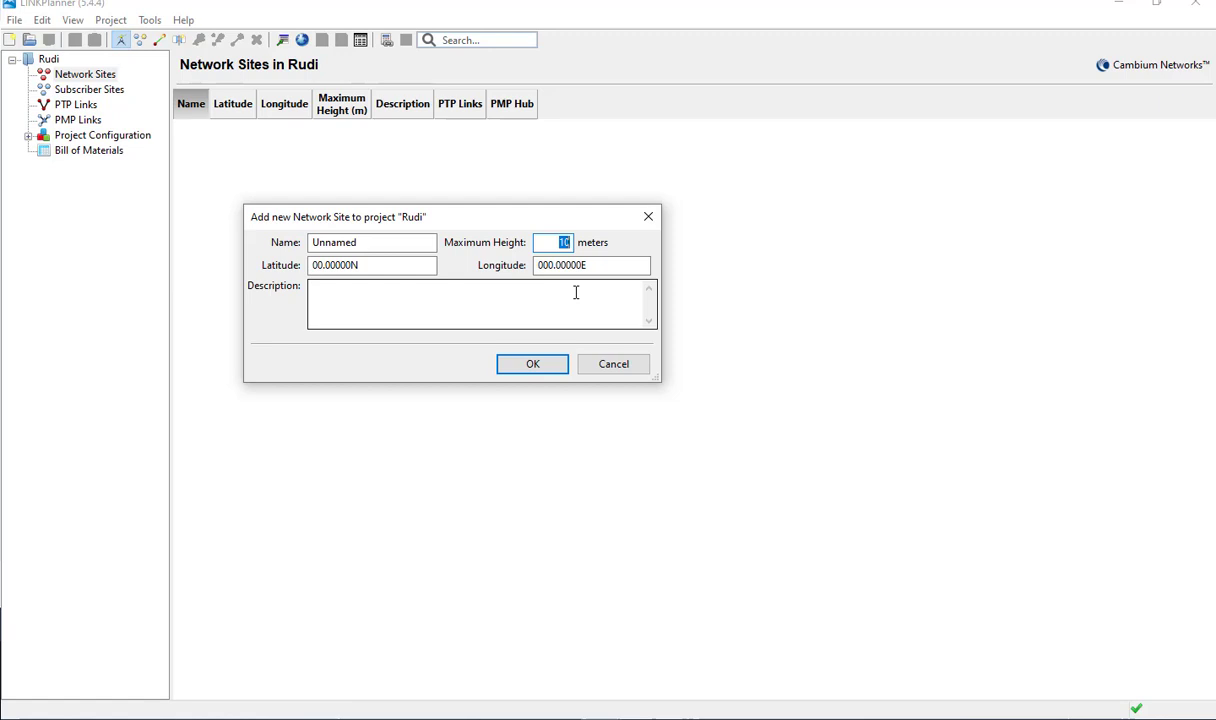
key("Tab")
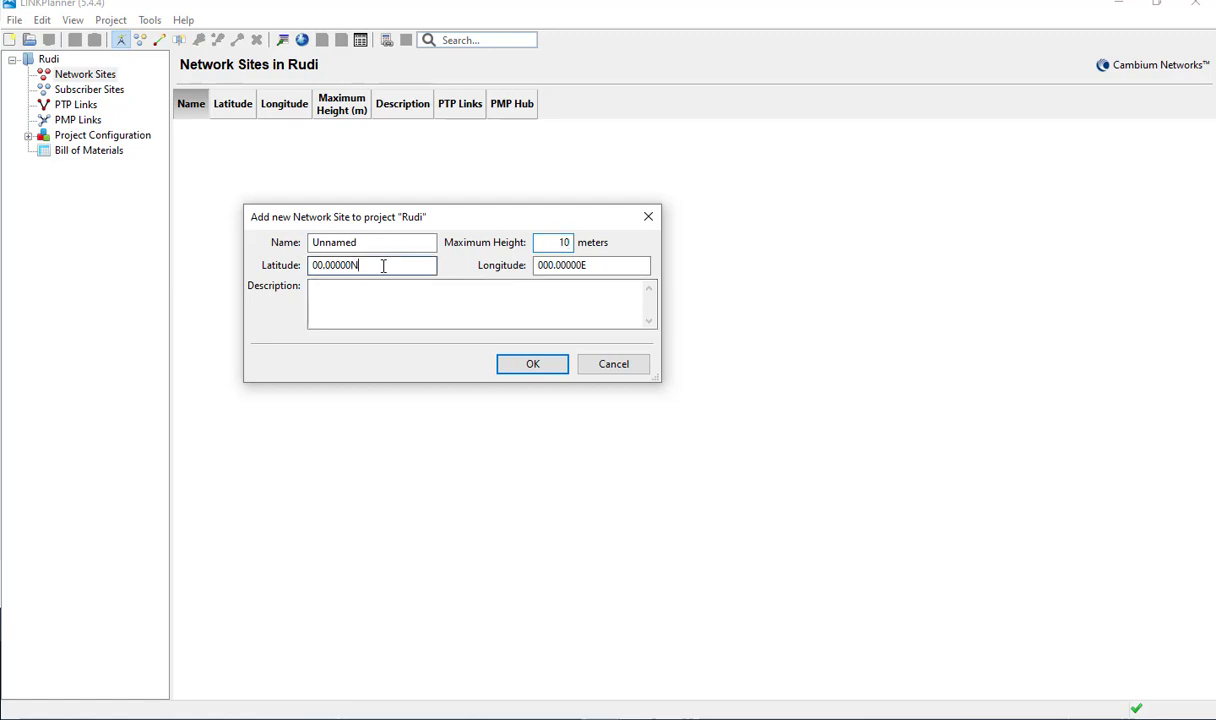
key("Tab")
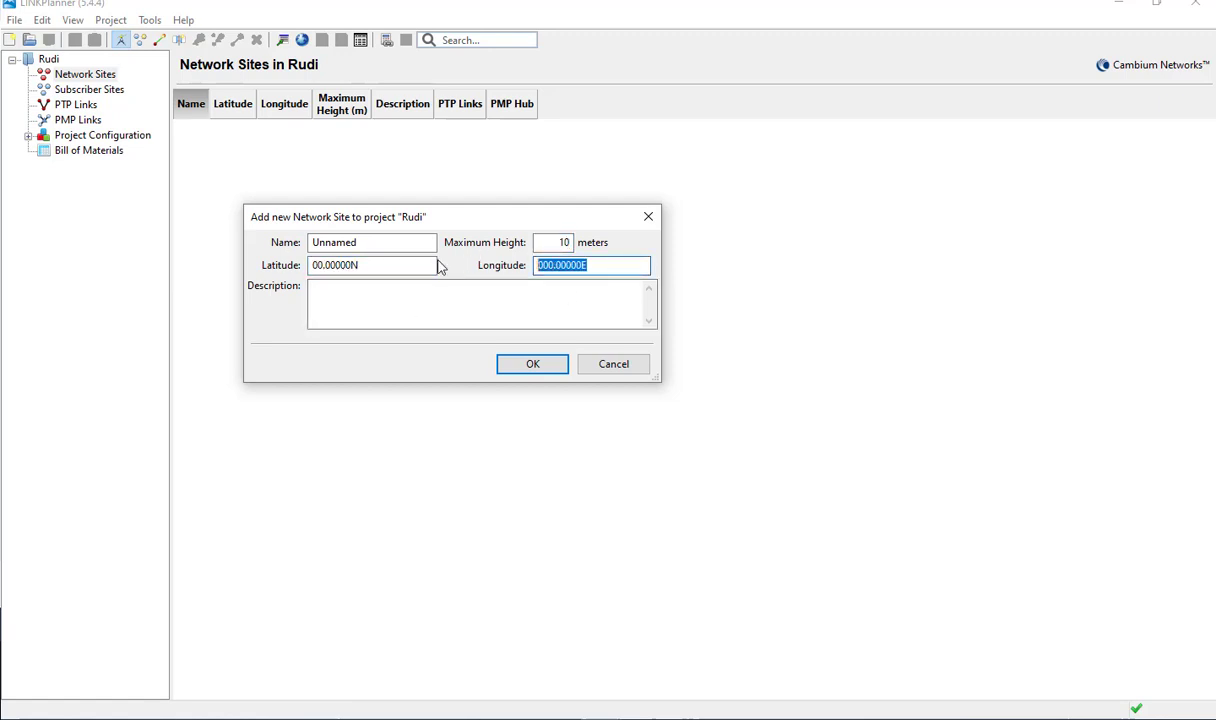
key("shift+Tab")
key("Tab")
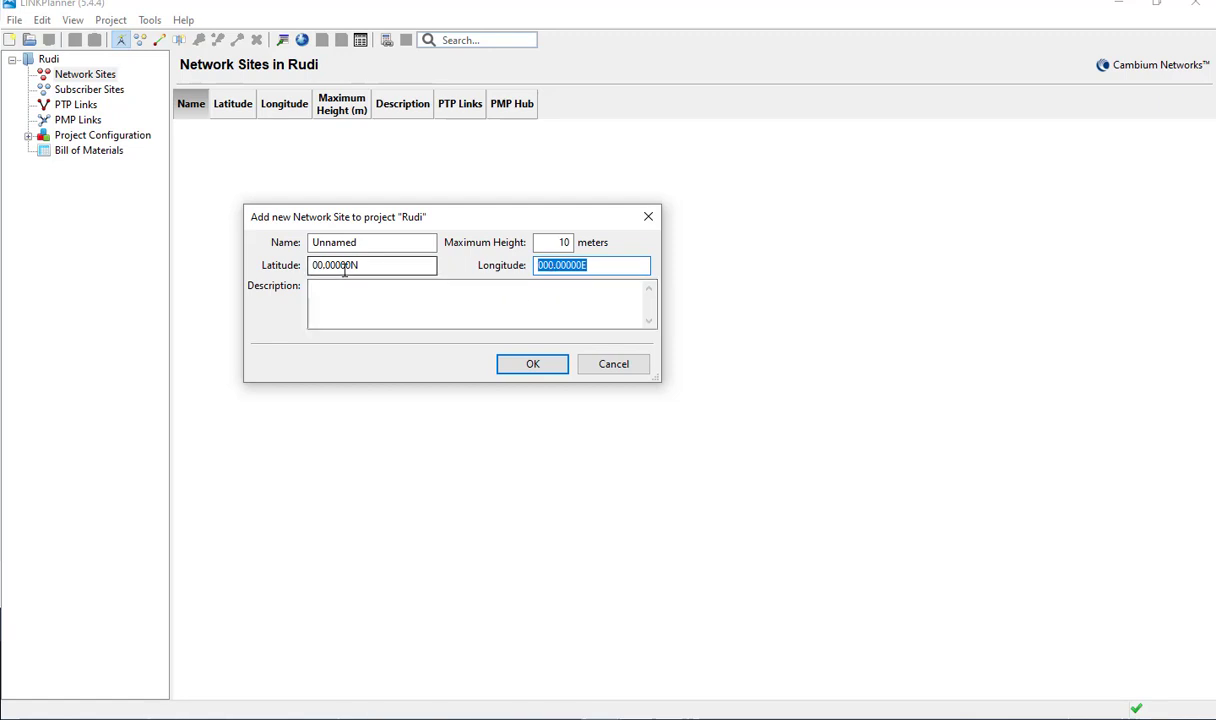
left_click(394, 301)
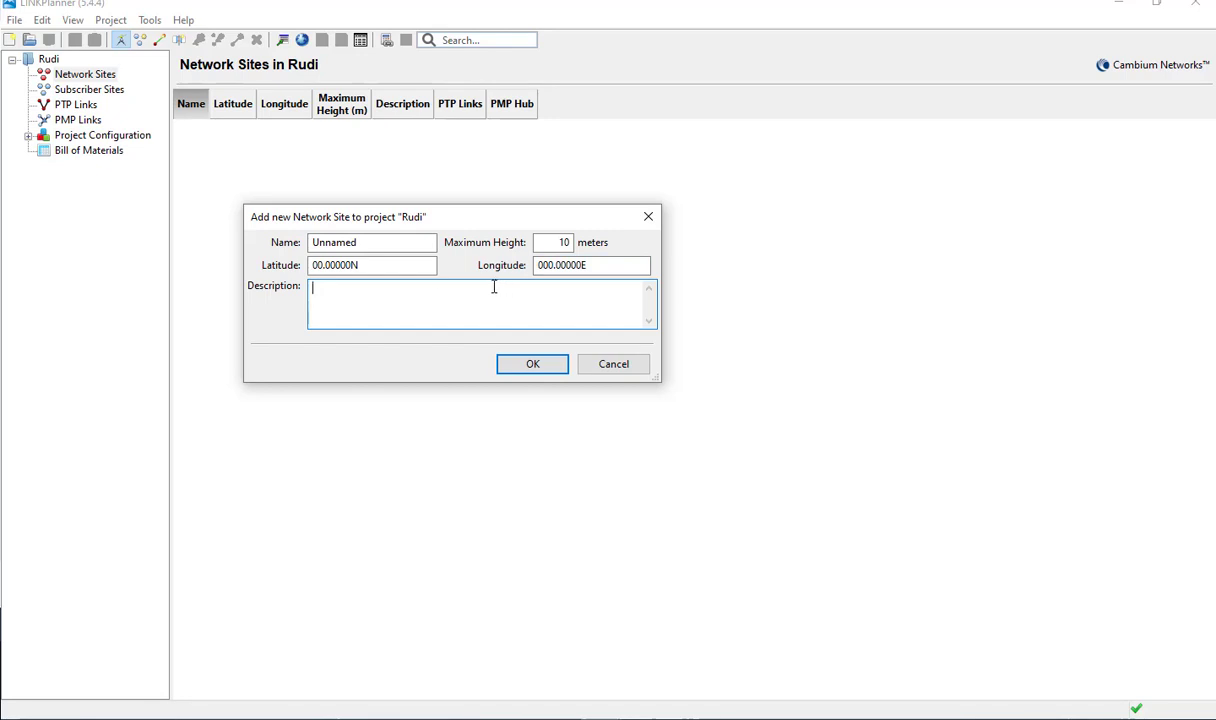
left_click(377, 264)
double_click(413, 265)
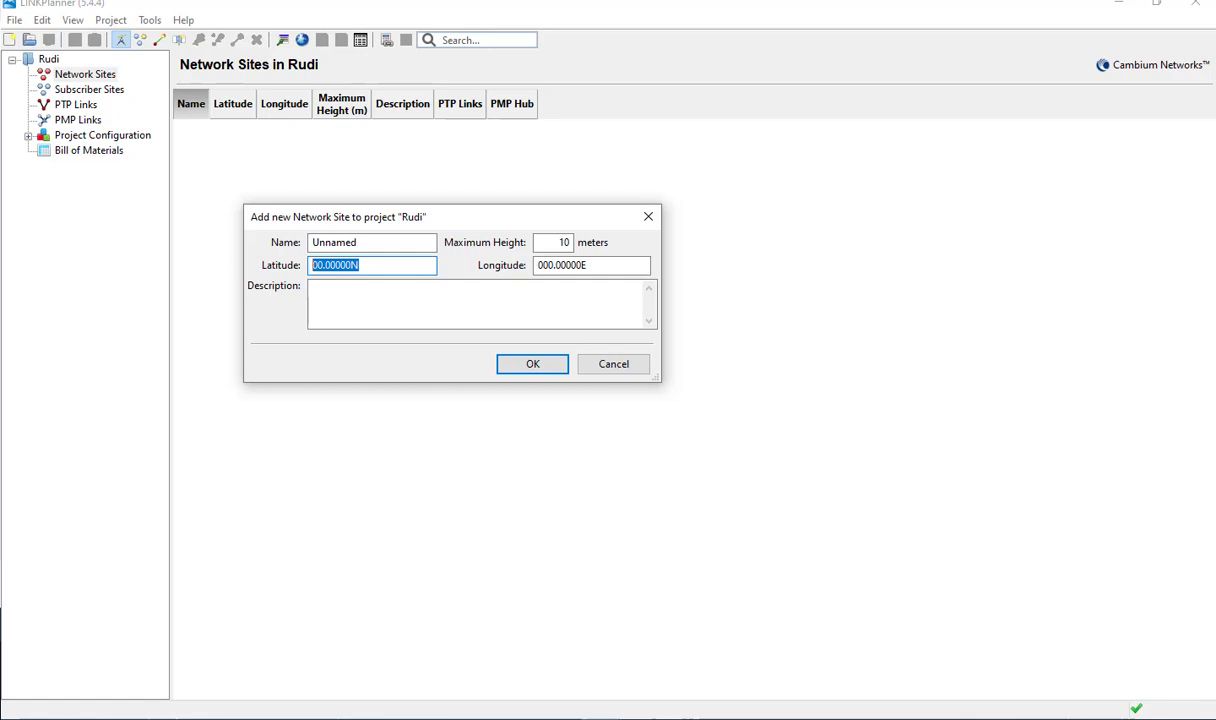
- Switch to Google Maps and locate the FMIPA buildings on the Universitas Sebelas Maret campus
key("alt+Tab")
left_click_drag(2, 133, 820, 3)
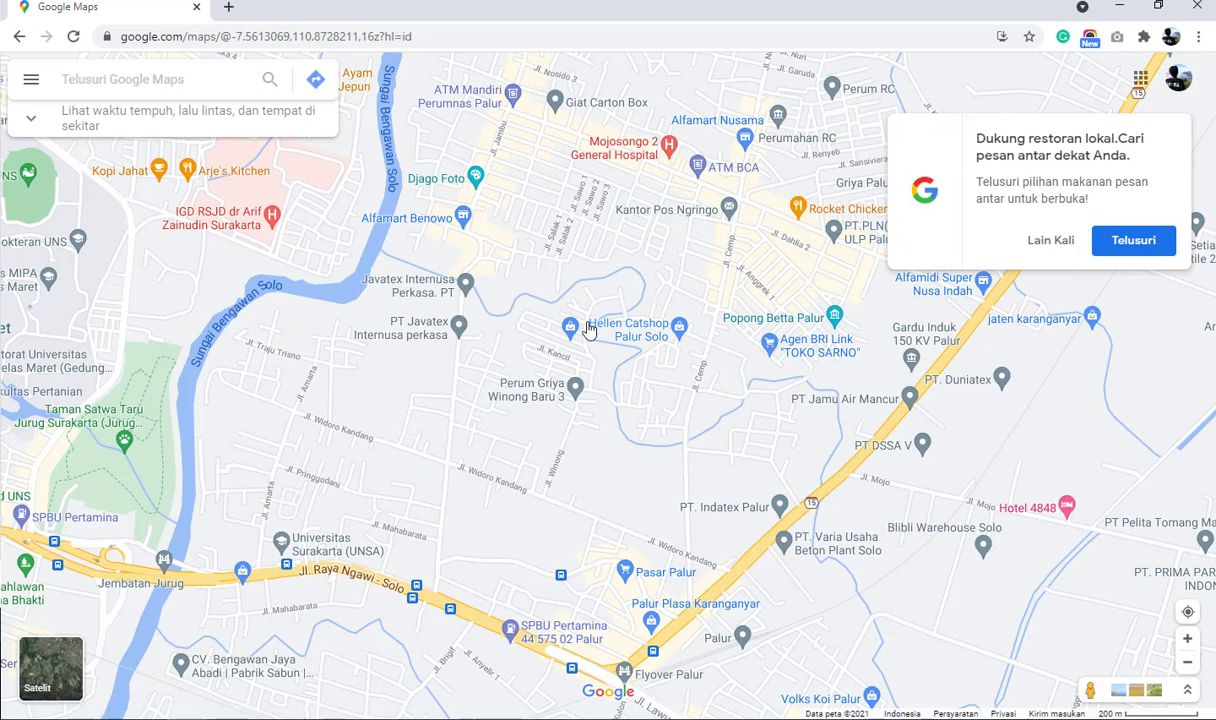
scroll(402, 319, "down", 1)
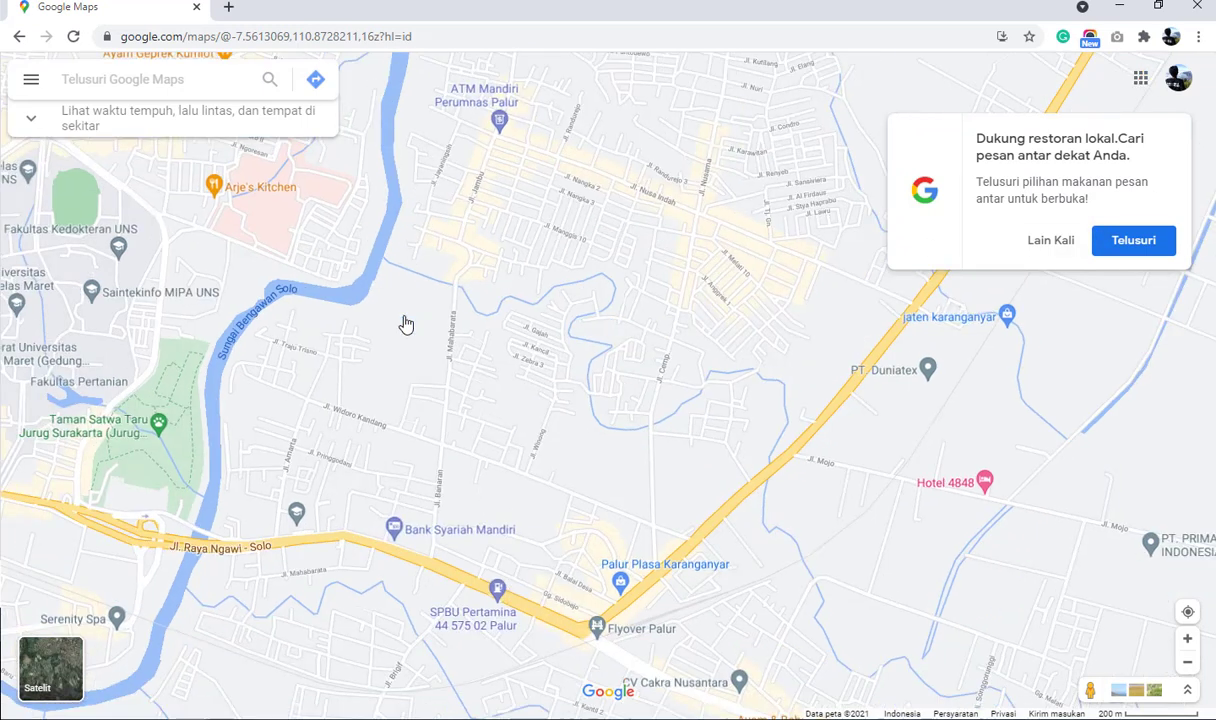
left_click_drag(364, 334, 635, 347)
scroll(410, 358, "up", 5)
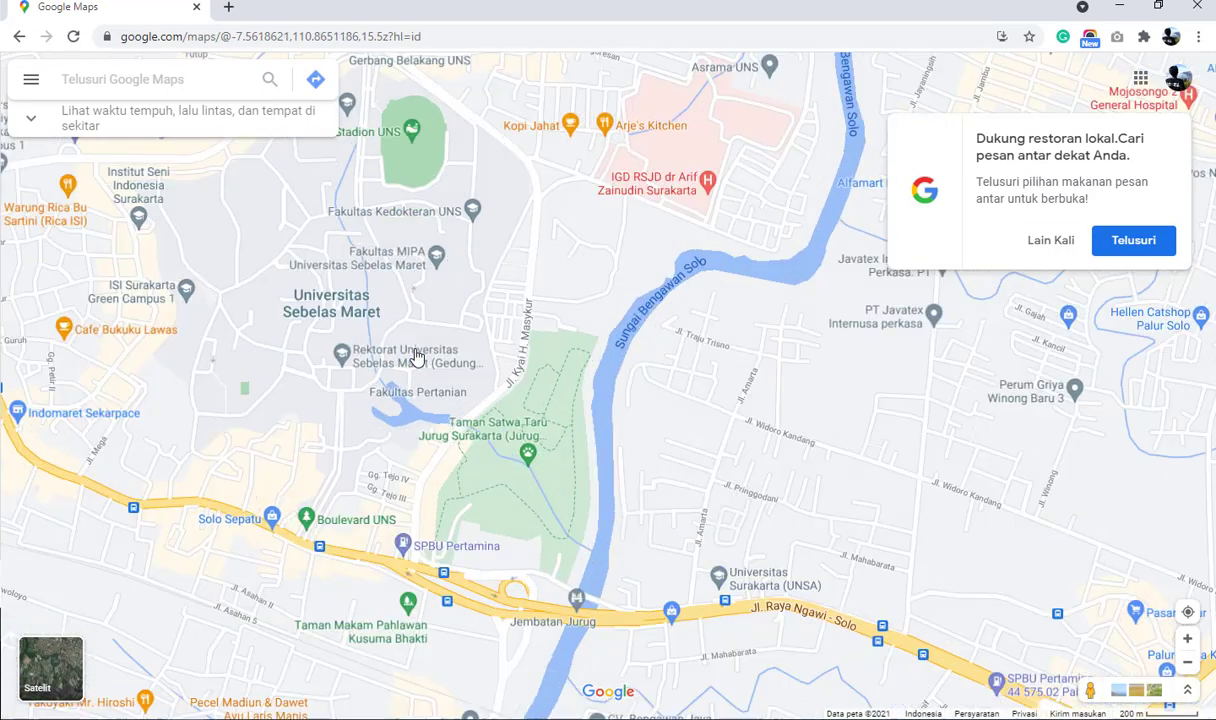
scroll(388, 418, "up", 1)
left_click_drag(455, 353, 438, 404)
scroll(438, 404, "up", 1)
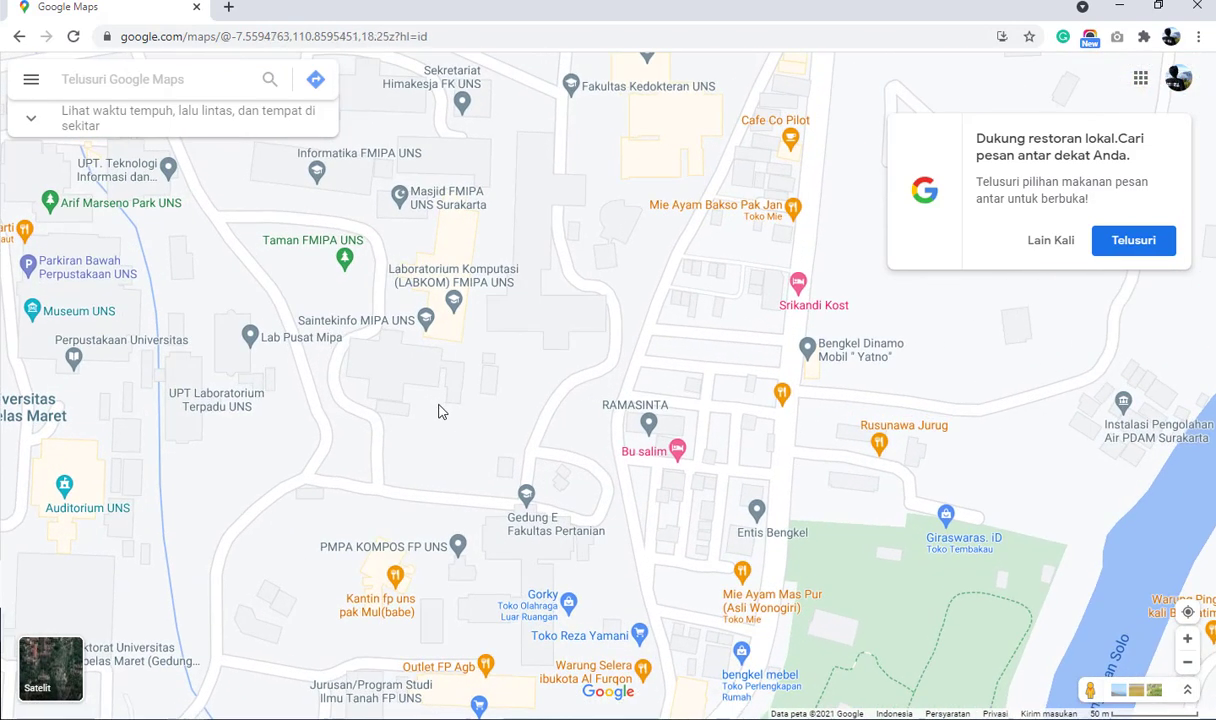
- Copy the map coordinates -7.55921, 110.85854 of the point just south of the Saintekinfo MIPA UNS marker
right_click(443, 337)
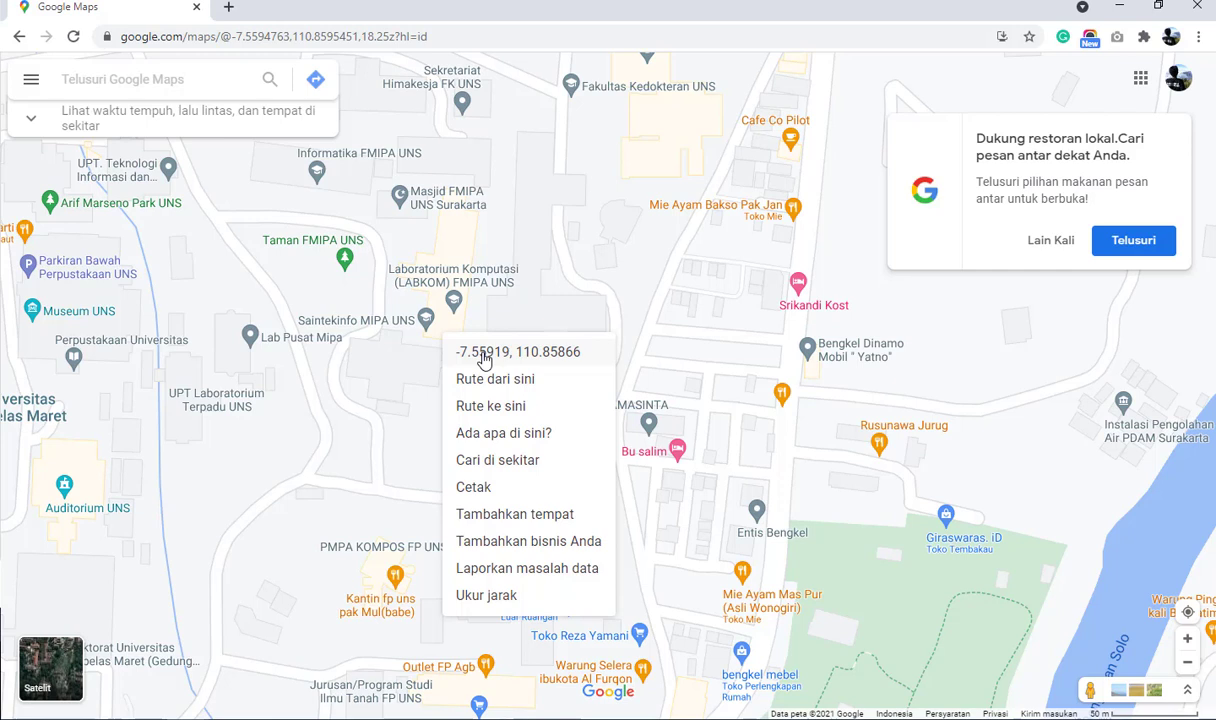
left_click(412, 358)
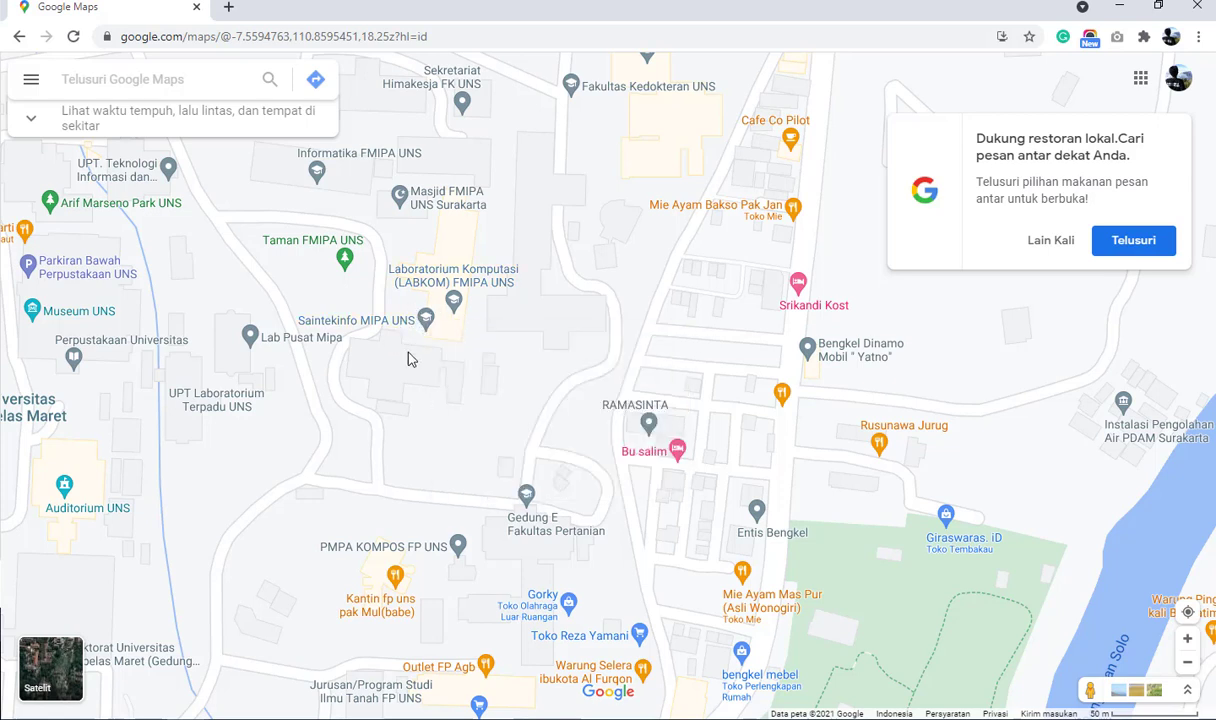
right_click(438, 337)
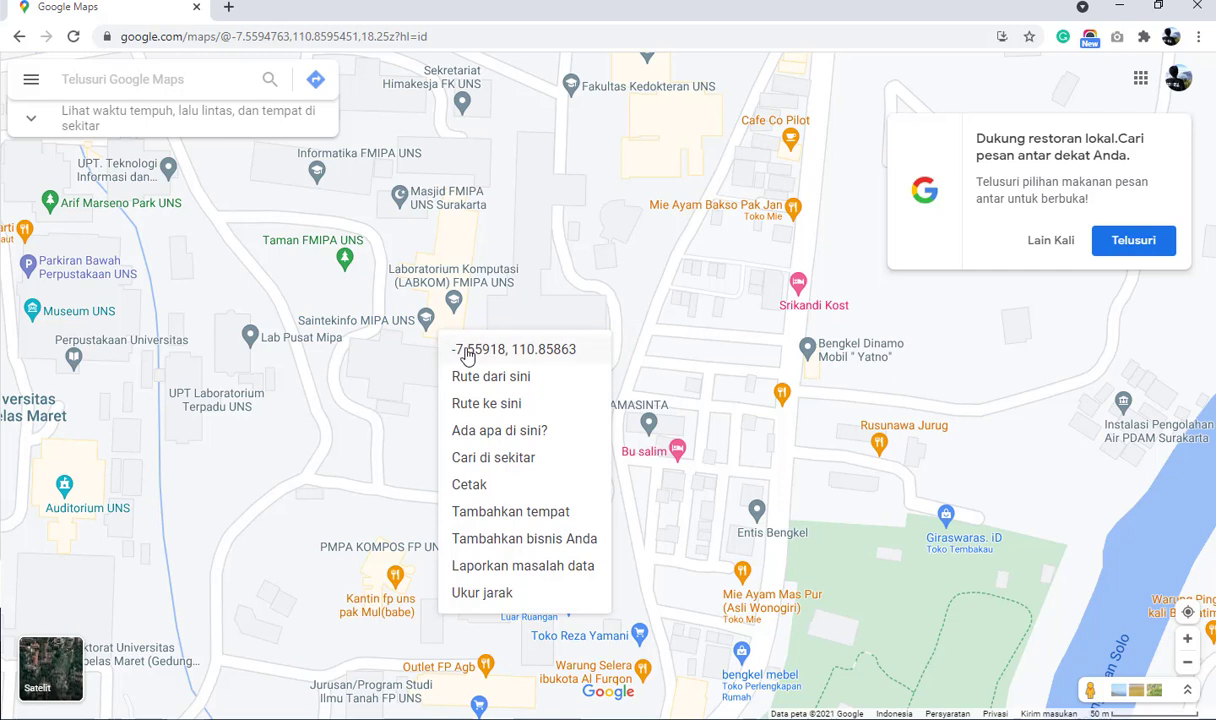
right_click(421, 337)
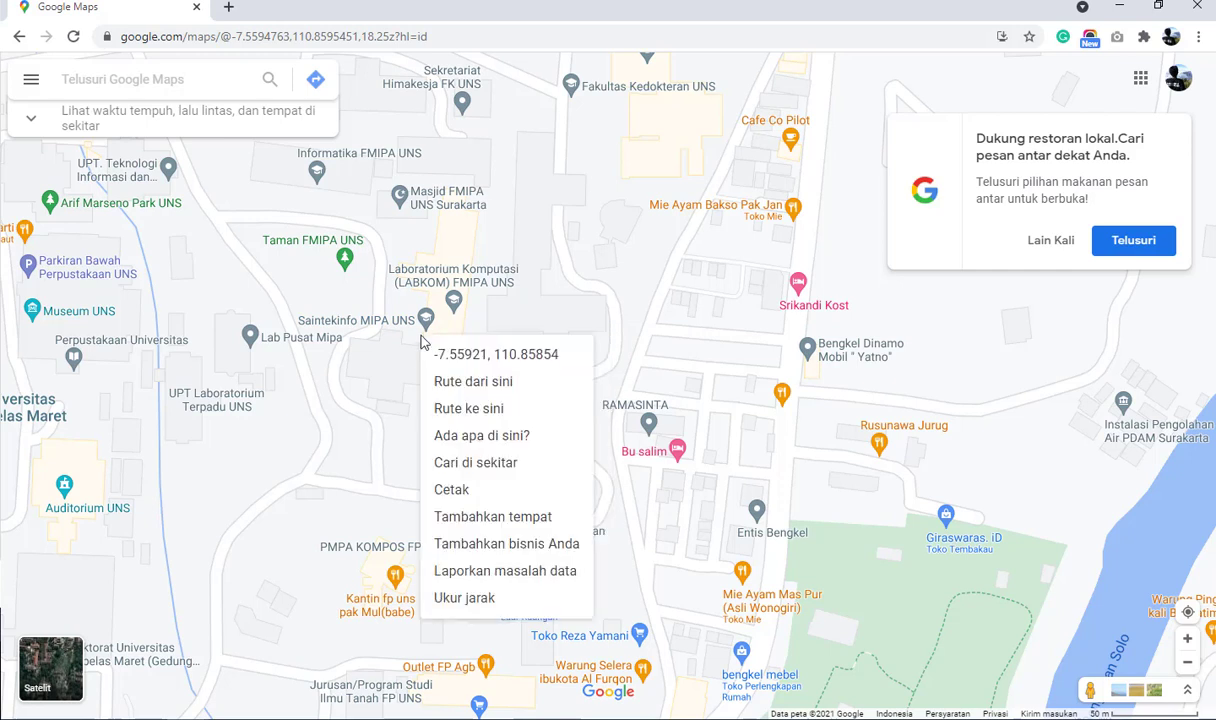
left_click(450, 356)
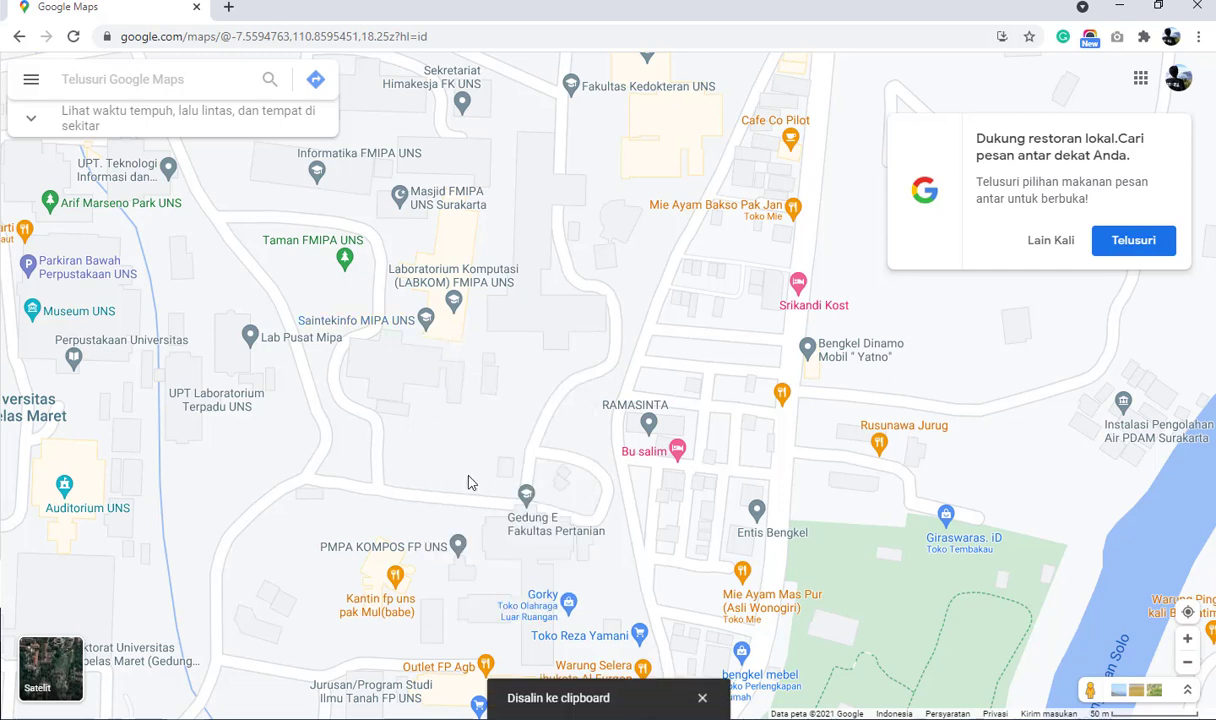
- Return to the new network site form in LINKPlanner and name the site Titik A
mouse_move(575, 706)
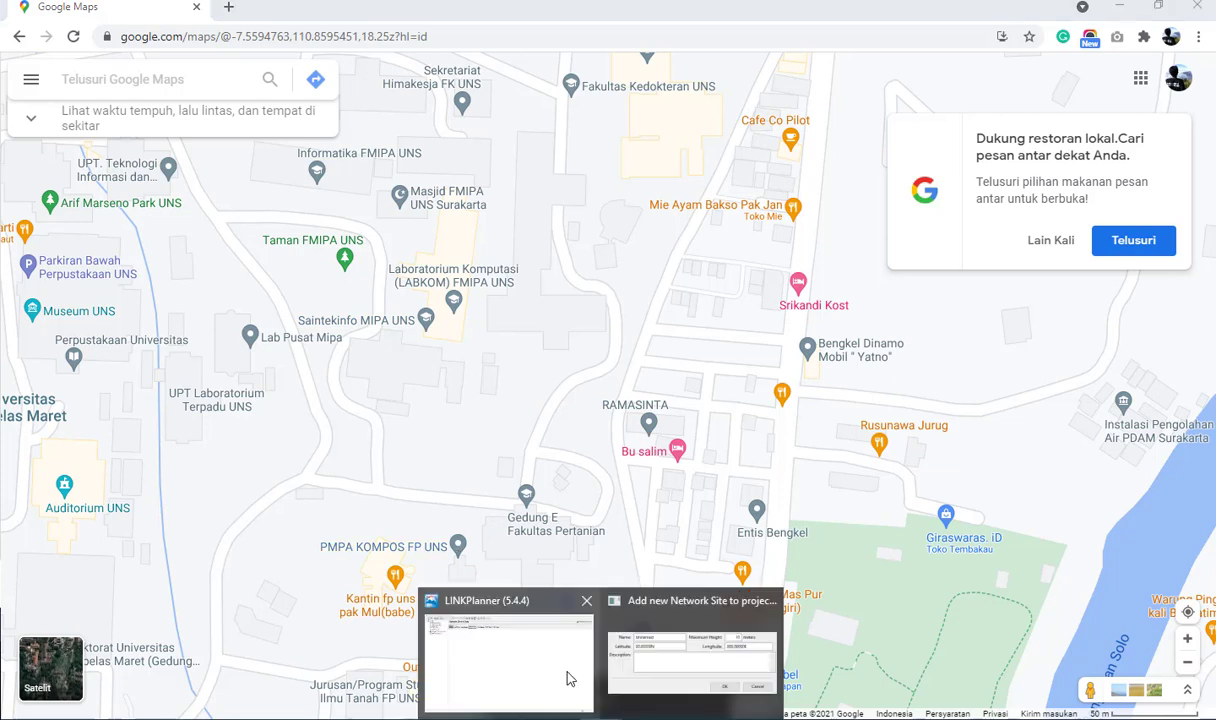
left_click(640, 679)
key("shift+Tab")
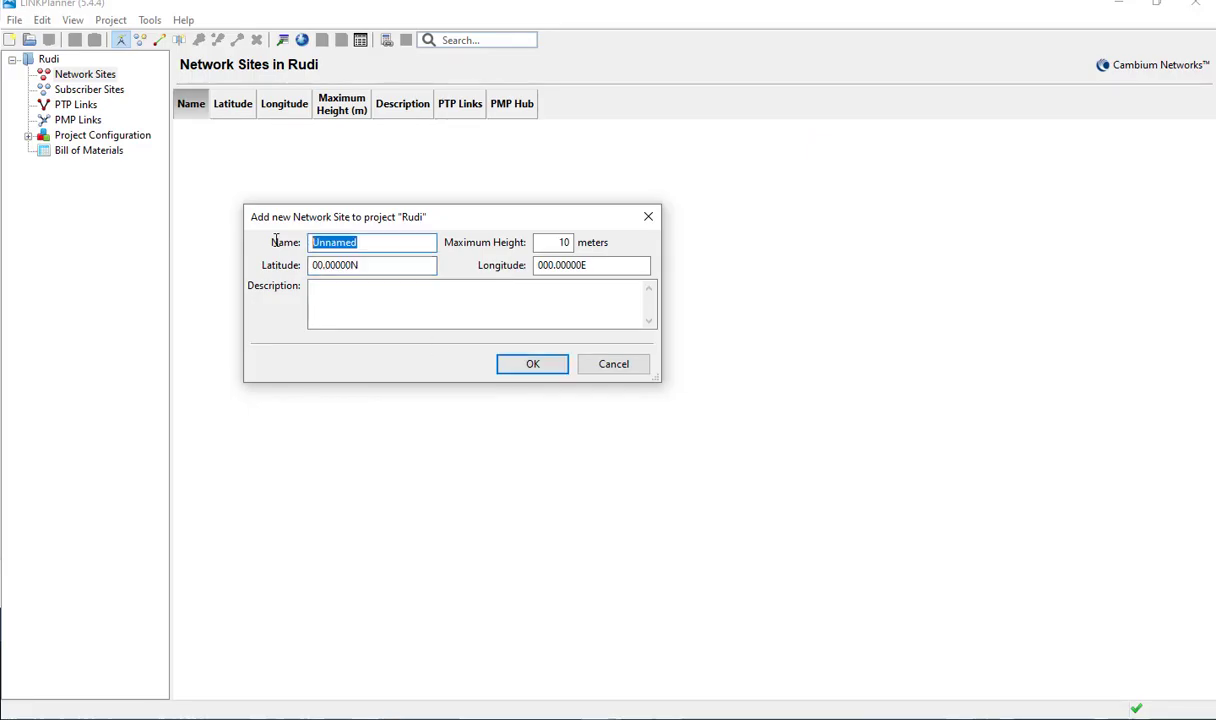
type("Titik A")
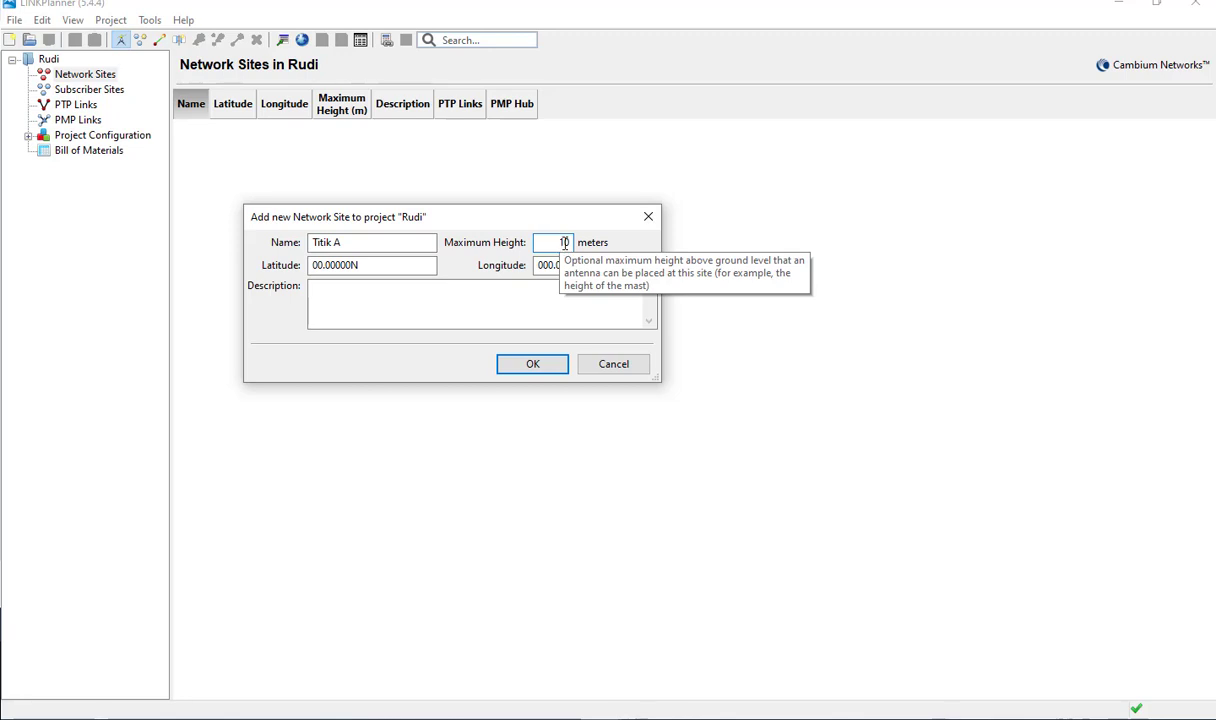
- Set the site's latitude to -7.559205751249814 from the copied coordinates, cutting out the longitude part
left_click(372, 272)
key("ctrl+a")
key("ctrl+v")
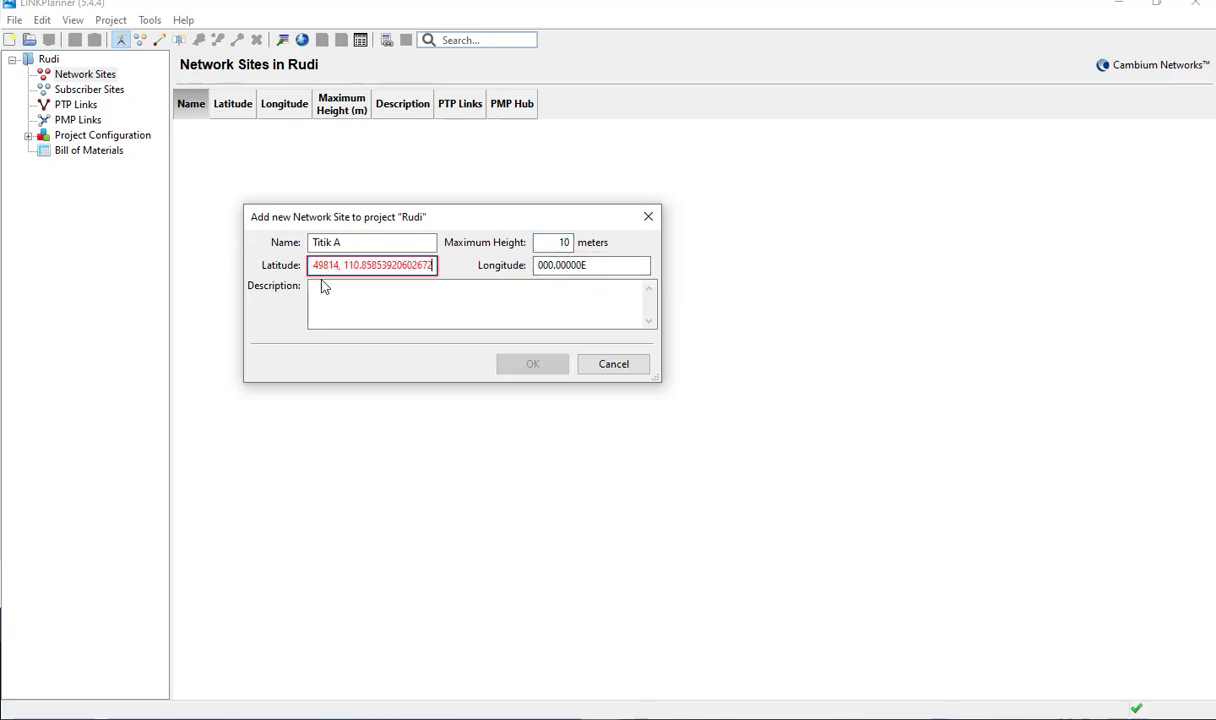
left_click_drag(340, 267, 444, 280)
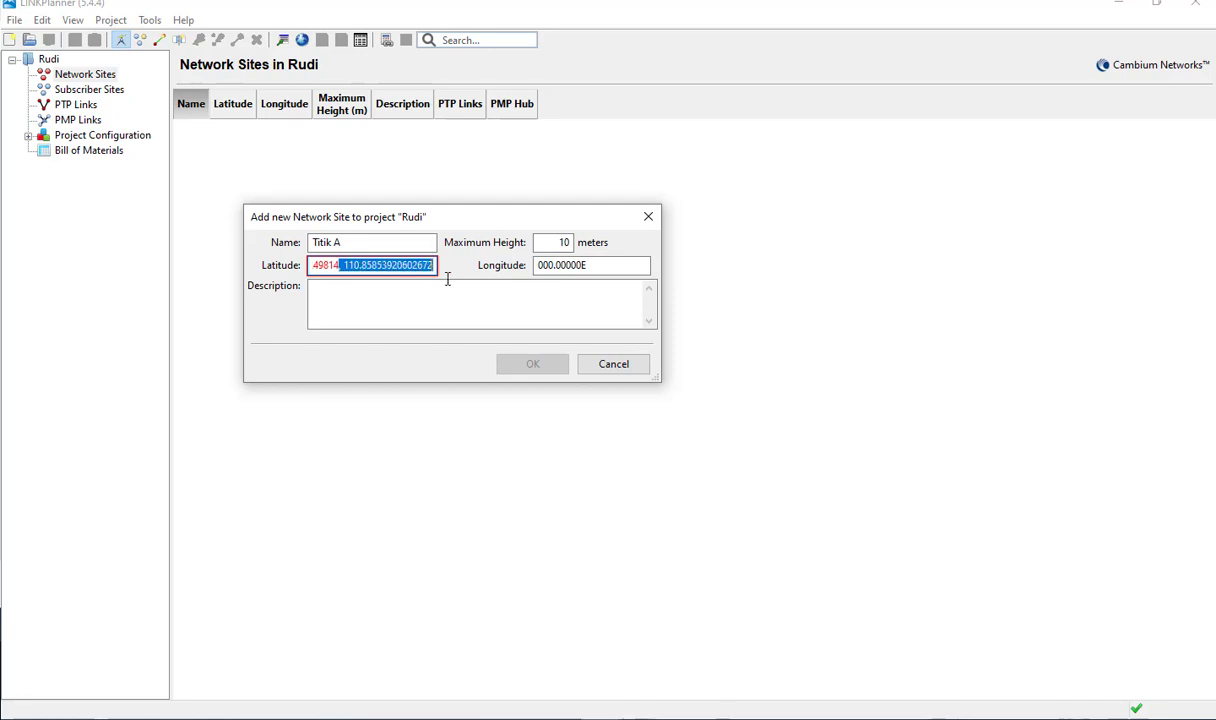
key("BackSpace")
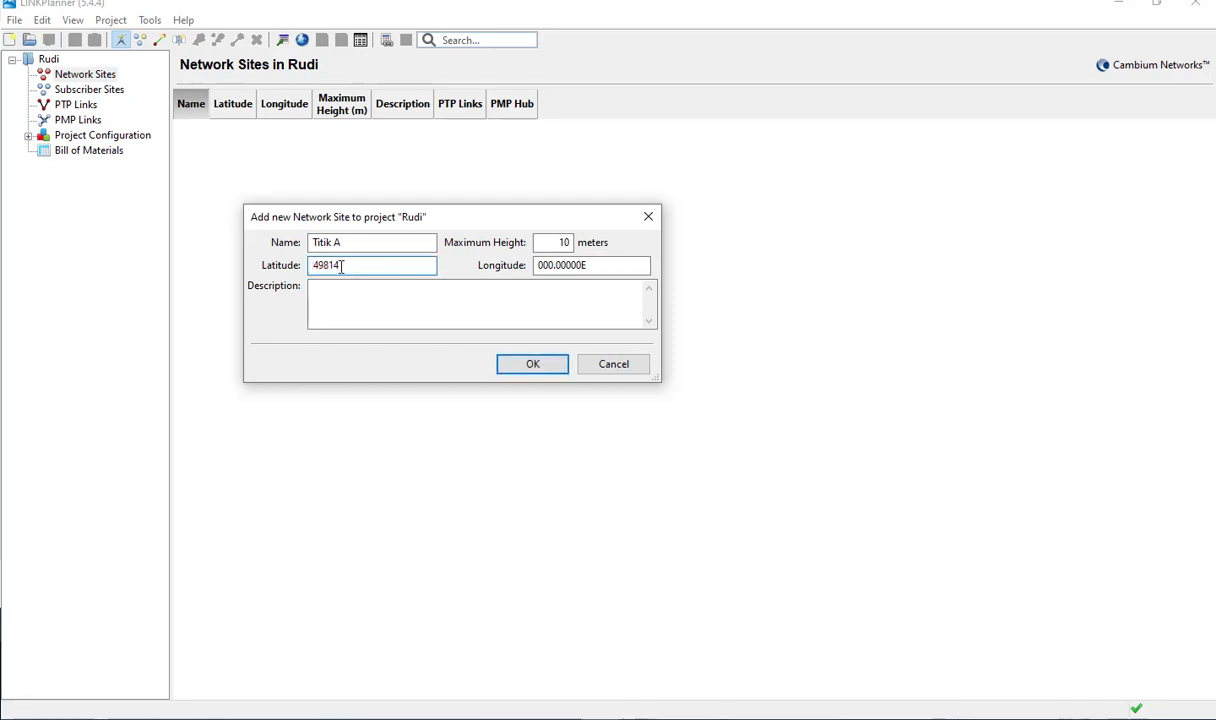
left_click_drag(347, 268, 212, 266)
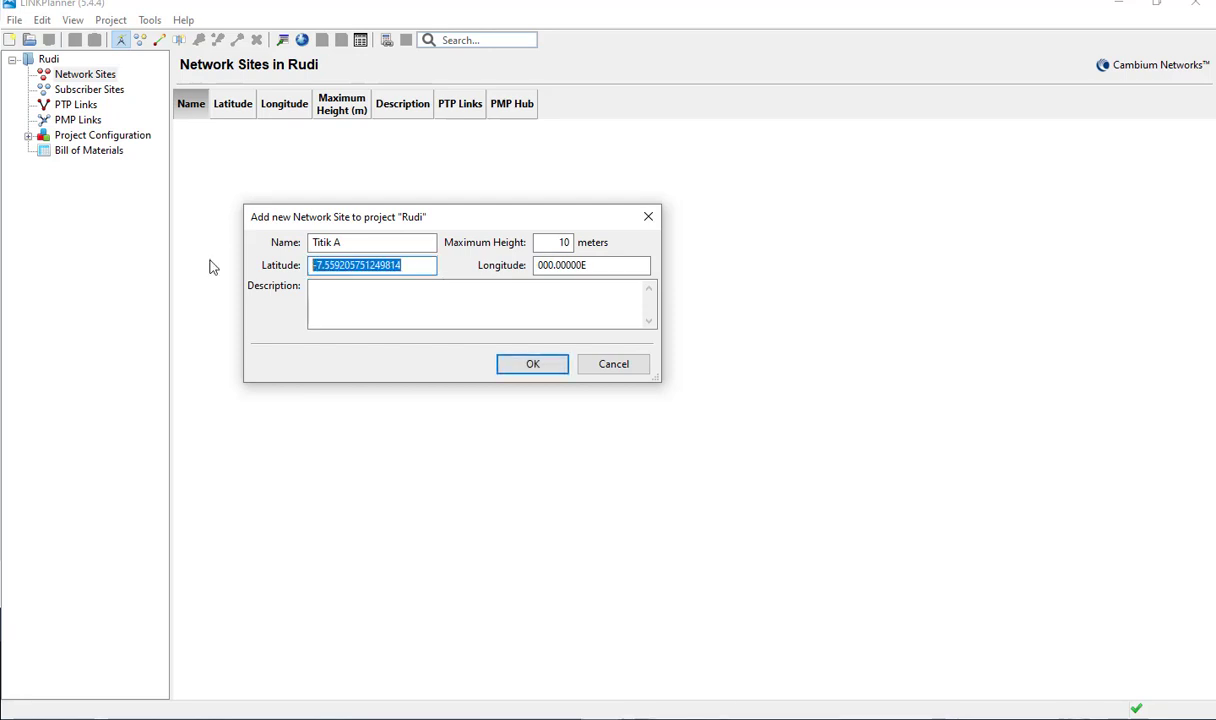
- Set the site's longitude to 110.85853920602672 and remove the leftover leading comma
left_click(538, 266)
left_click_drag(540, 265, 501, 269)
key("ctrl+v")
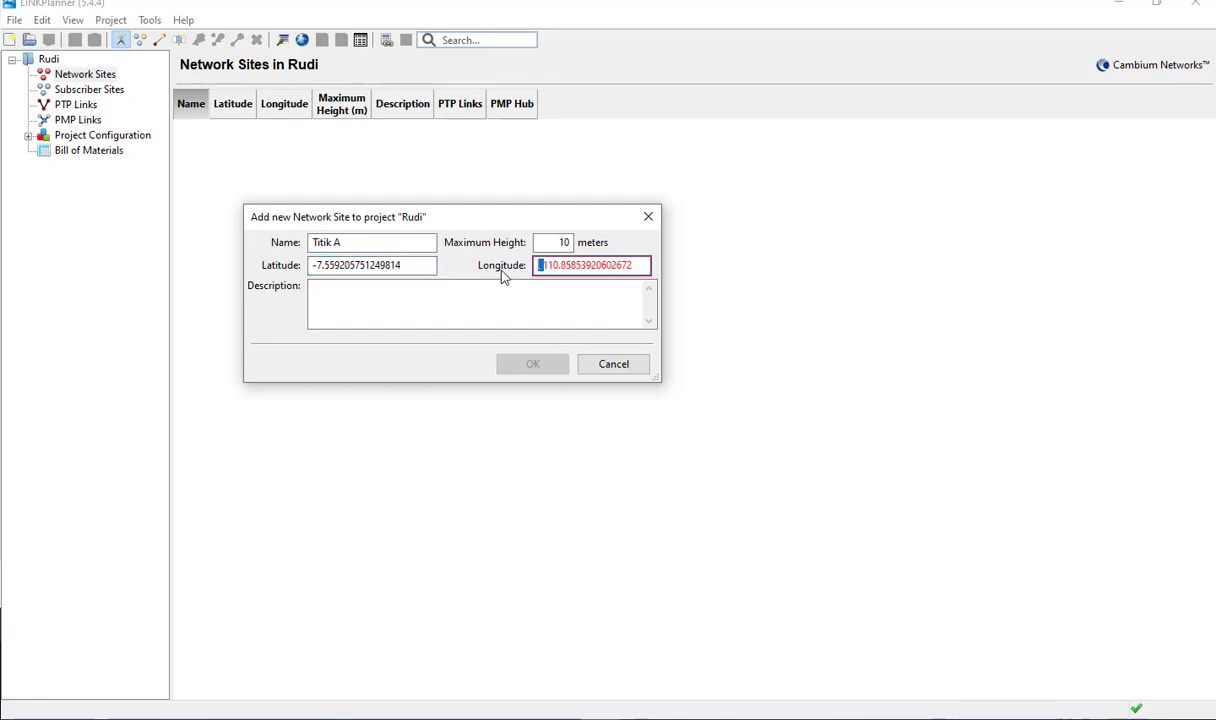
key("BackSpace")
- Describe the site as FMIPA and add it to the project
left_click(438, 289)
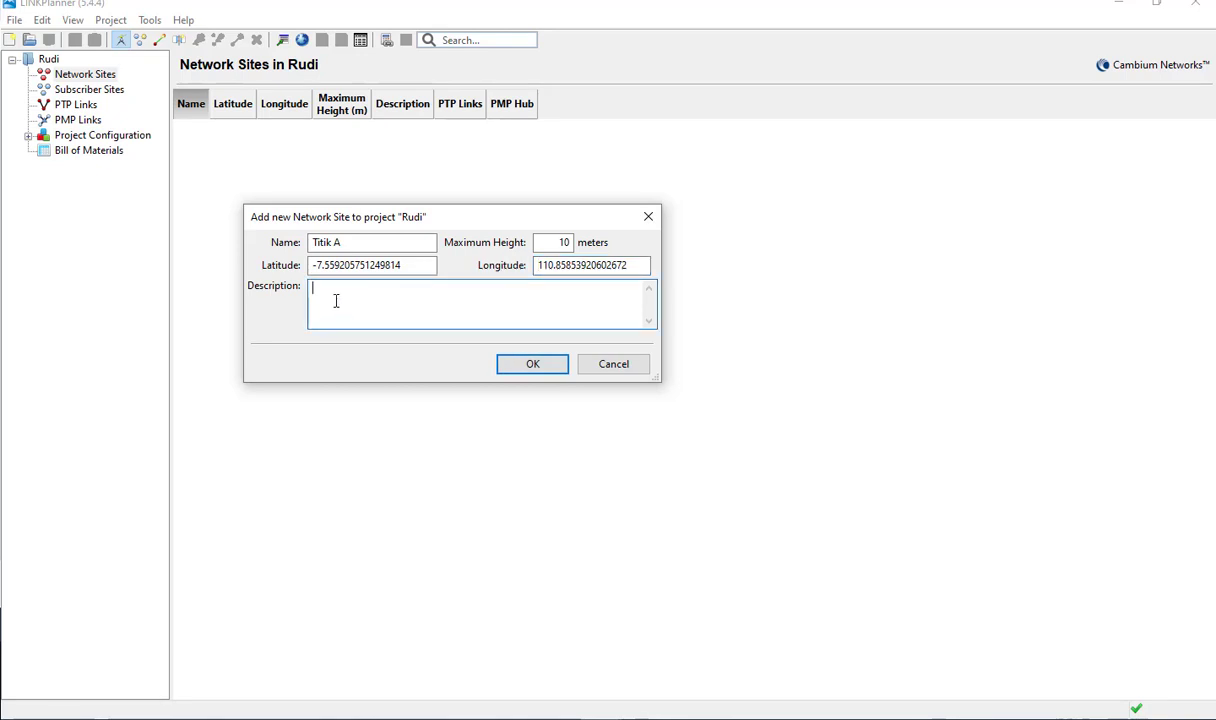
type("FMIPA")
left_click(533, 364)
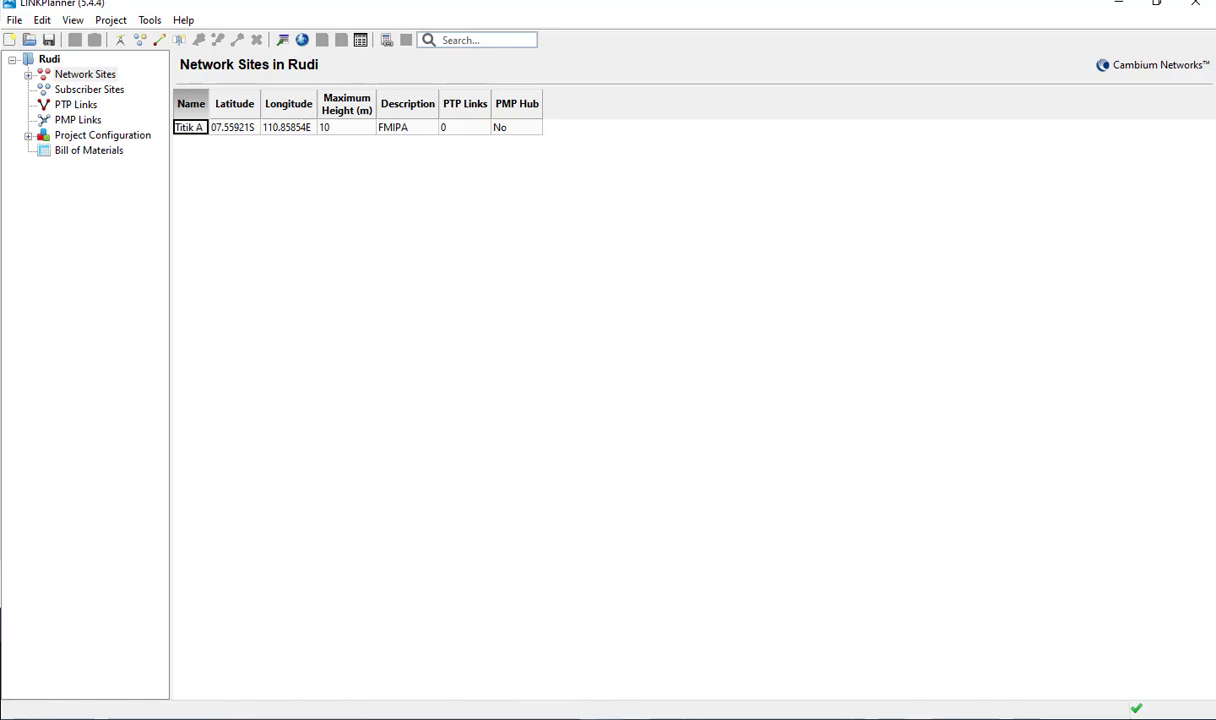
- Switch to Google Maps and locate Agrowisata Sondokoro near Tasikmadu, southeast of the university along Jl. Raya Solo-Tawangmangu
key("alt+Tab")
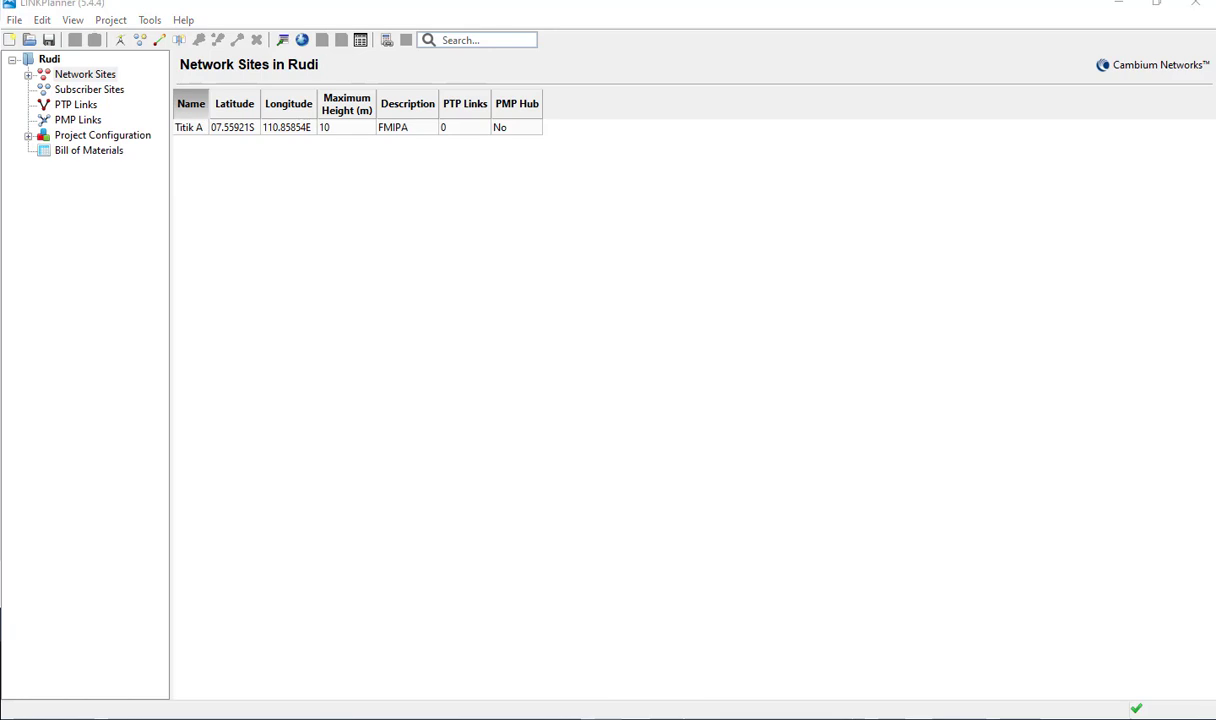
left_click_drag(917, 434, 746, 421)
scroll(728, 425, "down", 5)
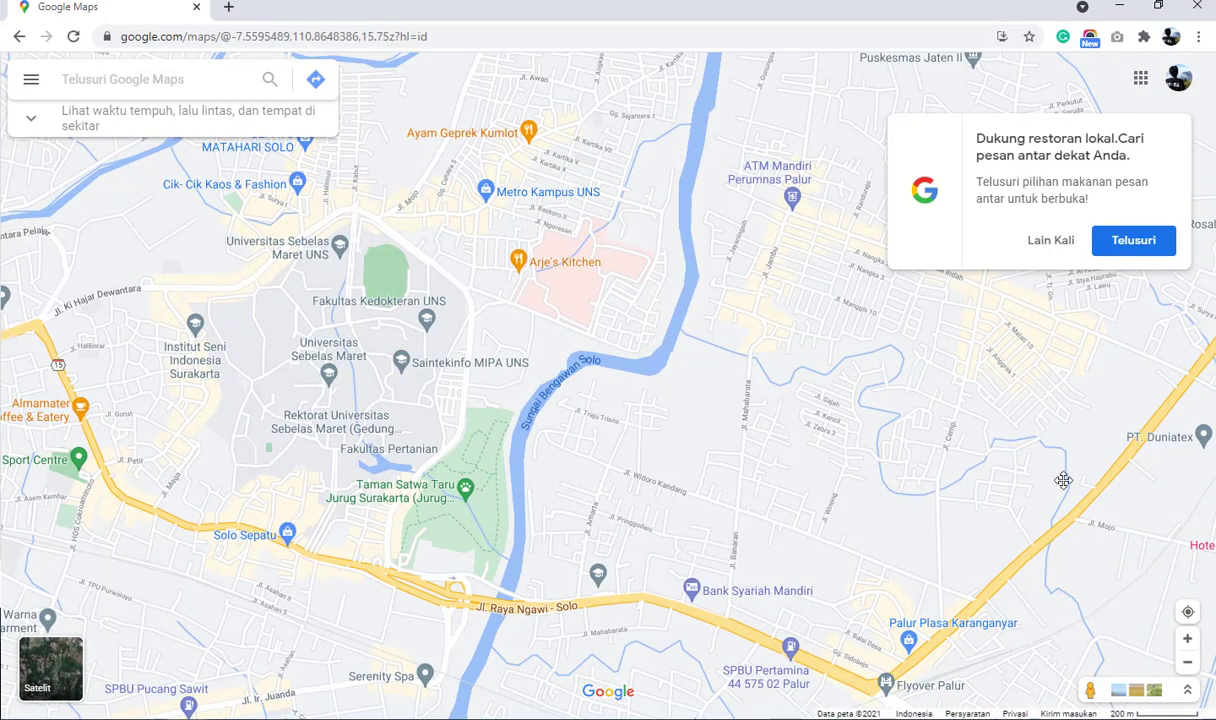
left_click_drag(1100, 489, 773, 421)
scroll(841, 461, "up", 1)
scroll(806, 418, "down", 2)
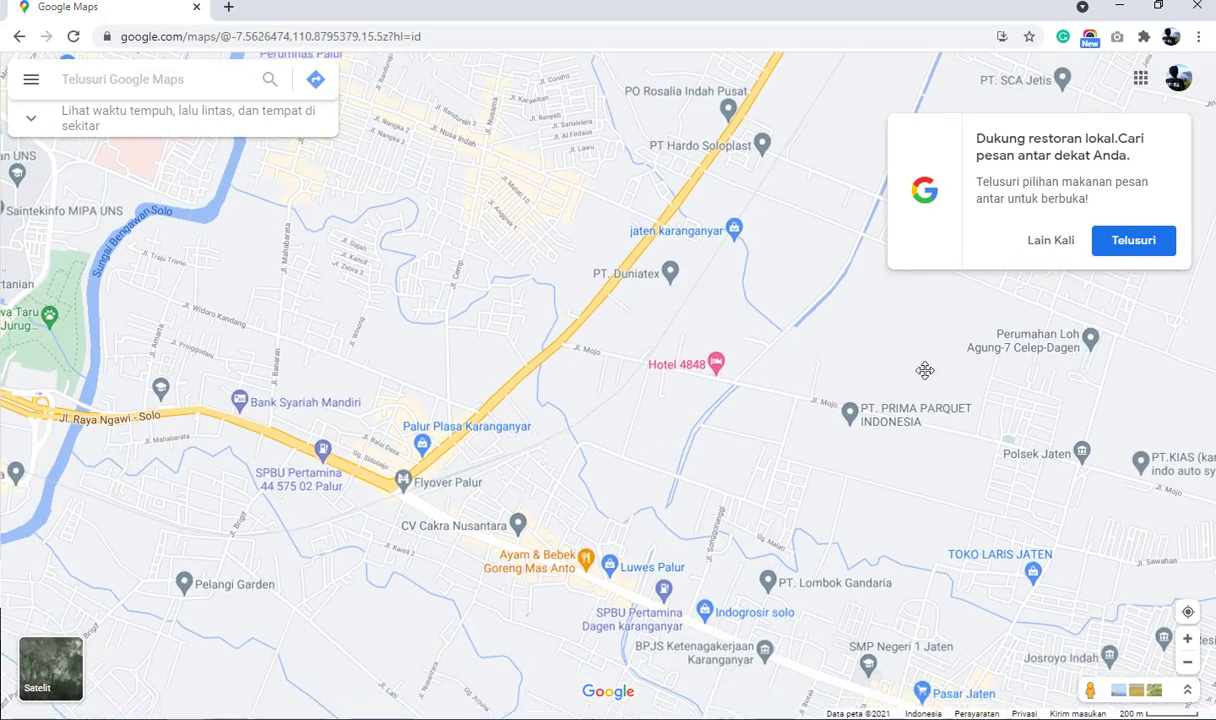
left_click_drag(933, 408, 869, 325)
left_click_drag(903, 466, 851, 402)
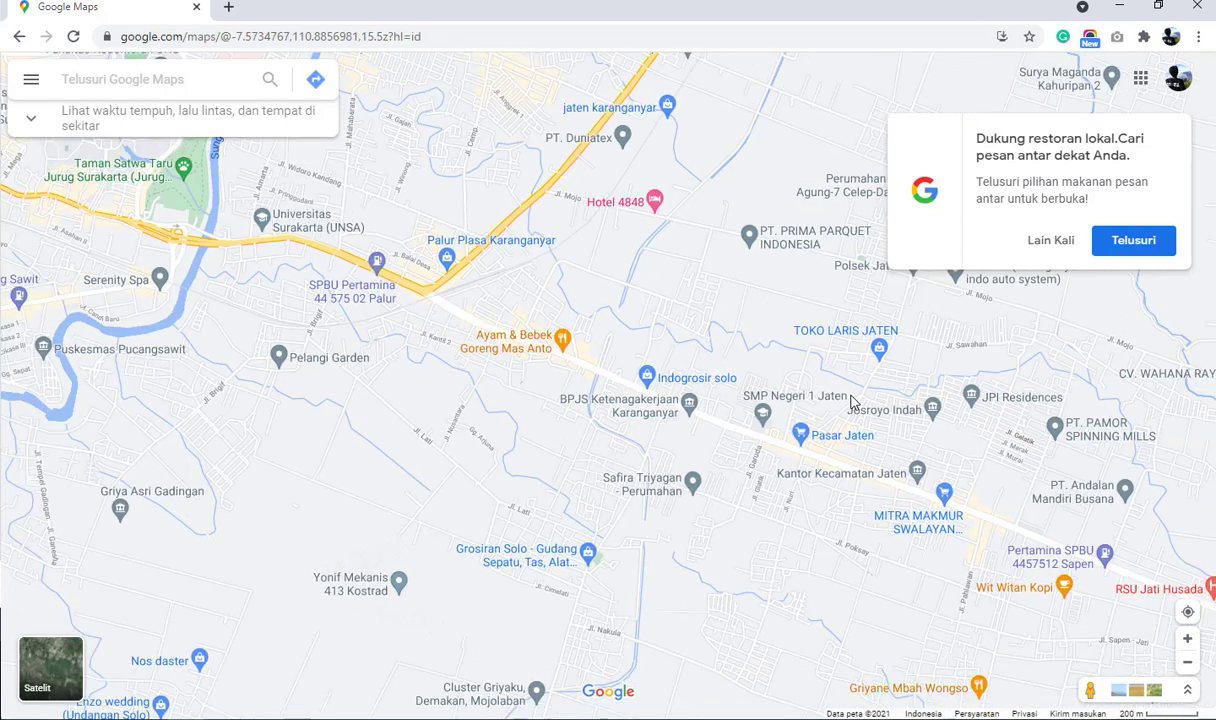
scroll(855, 402, "down", 2)
left_click_drag(950, 448, 793, 277)
left_click_drag(985, 367, 613, 421)
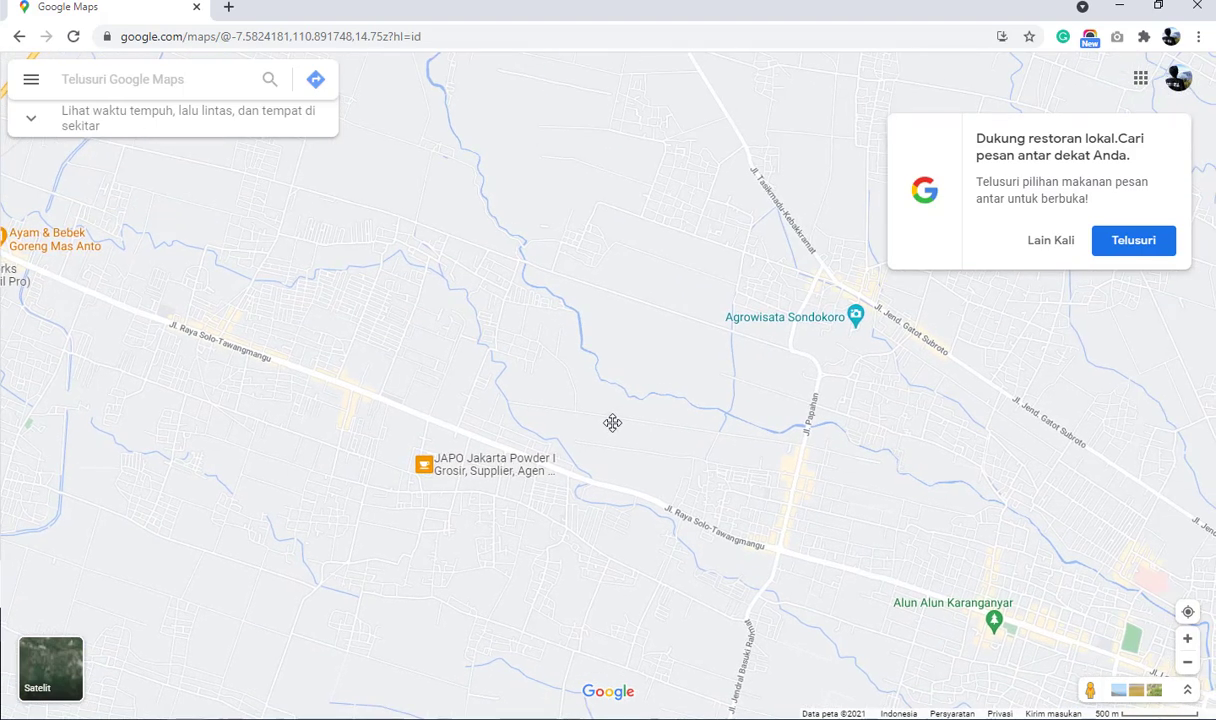
scroll(774, 413, "up", 2)
left_click_drag(861, 345, 826, 455)
scroll(826, 455, "up", 4)
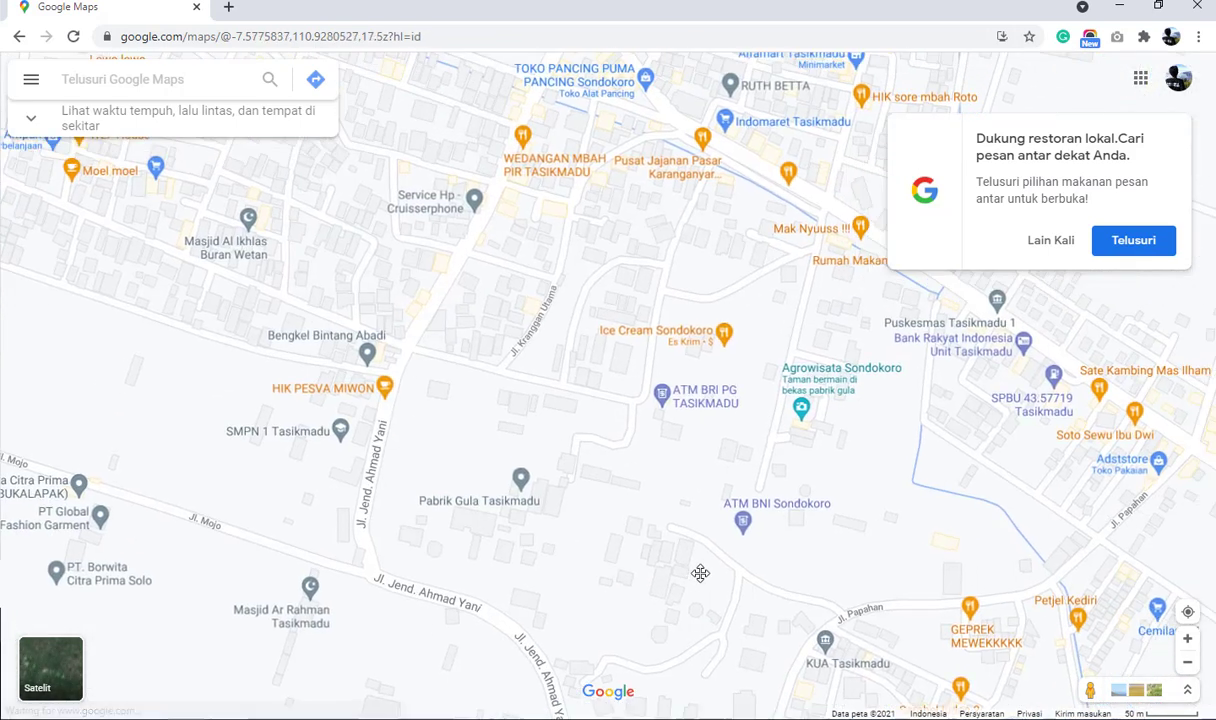
- Copy the coordinates -7.57629, 110.93162 of the point beside Agrowisata Sondokoro on the map
scroll(790, 490, "up", 2)
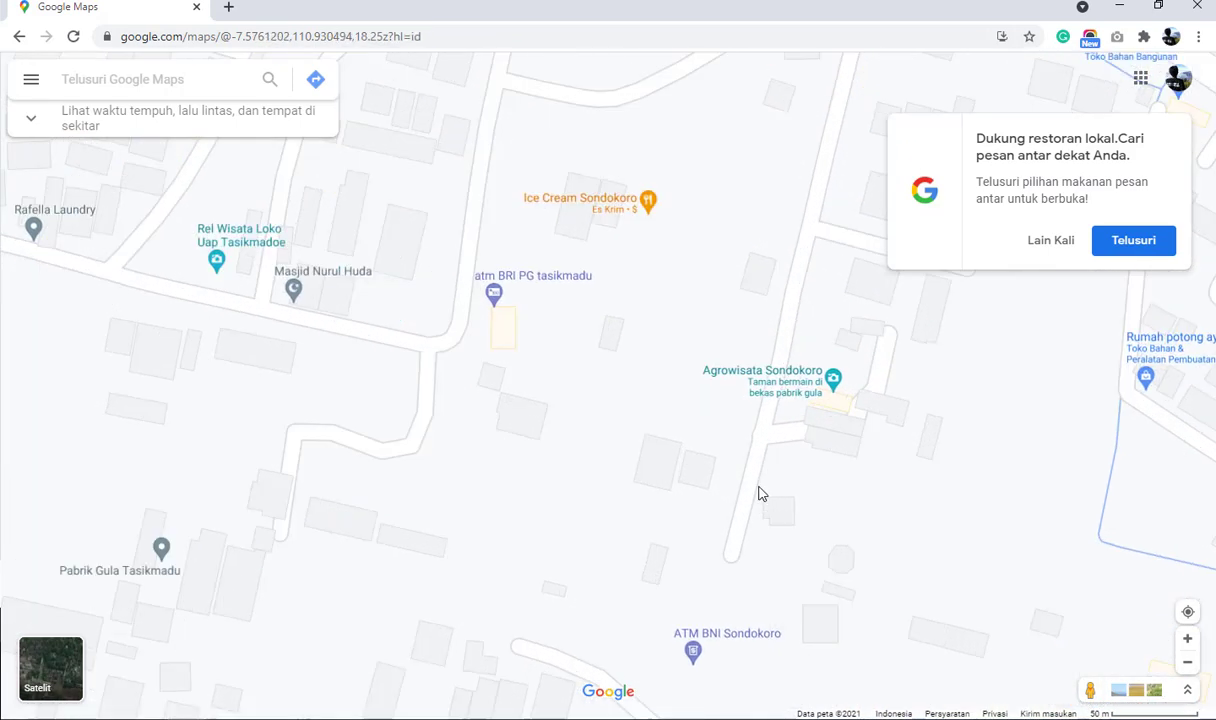
scroll(898, 406, "up", 1)
left_click_drag(833, 443, 828, 500)
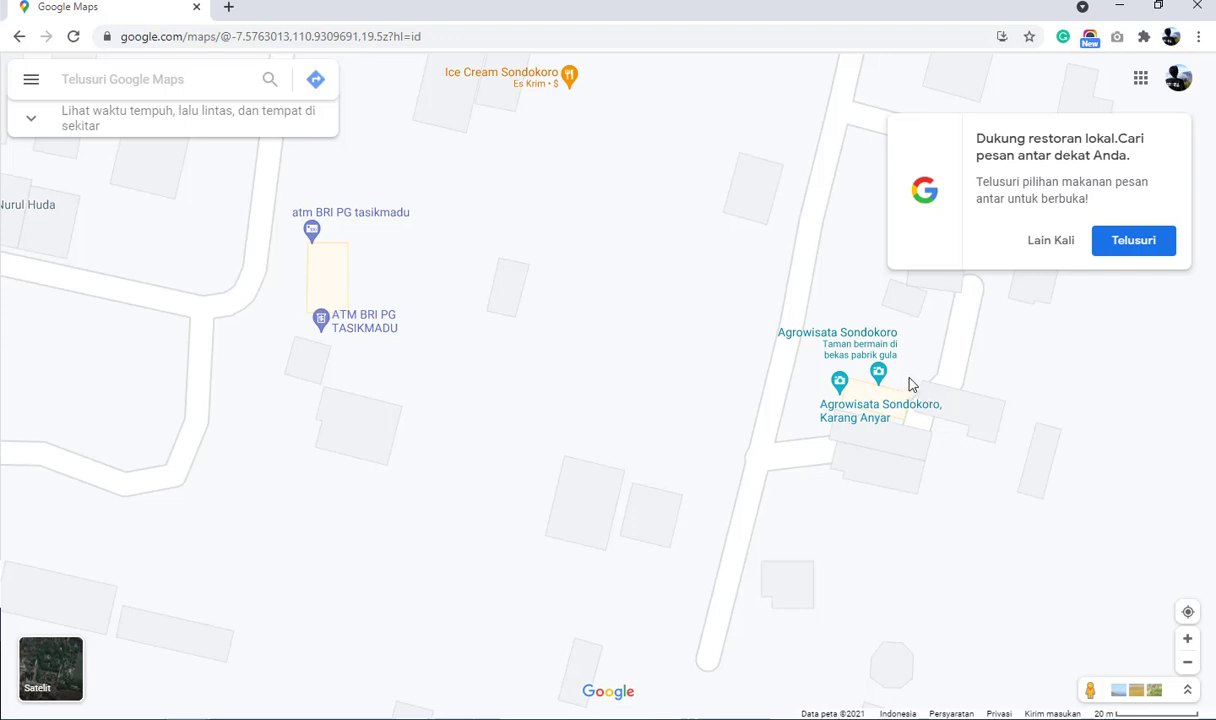
left_click_drag(905, 381, 928, 361)
scroll(889, 473, "up", 1)
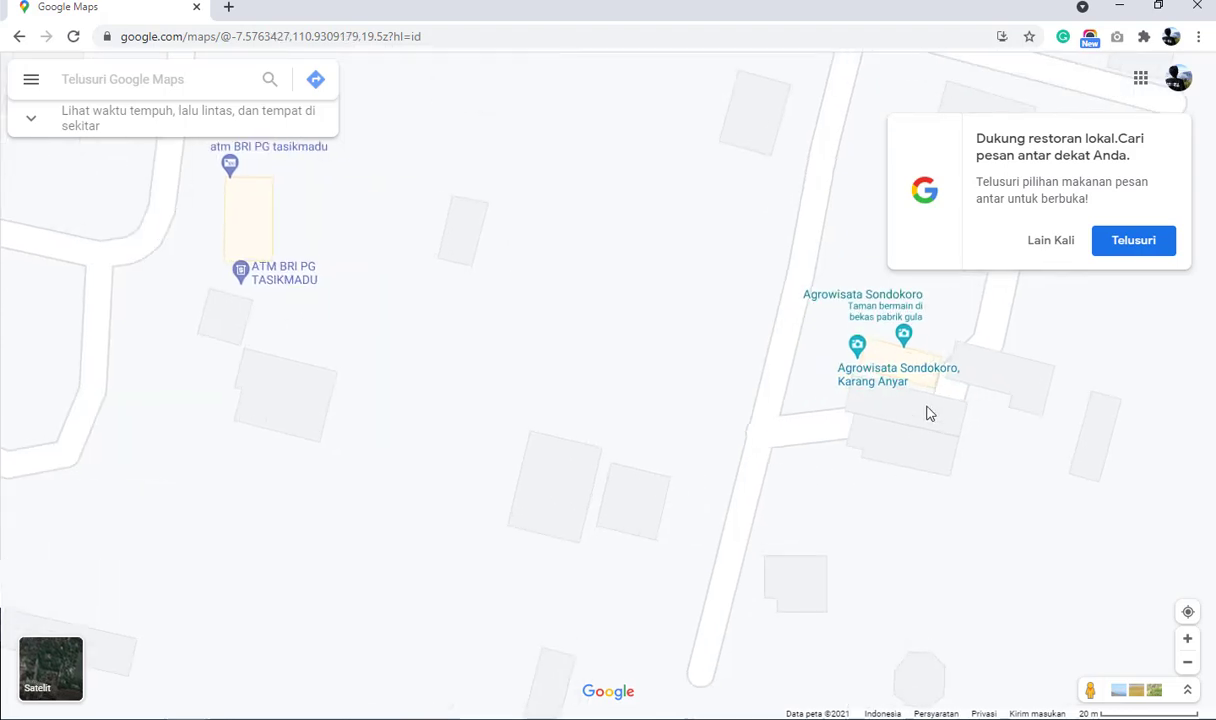
right_click(898, 382)
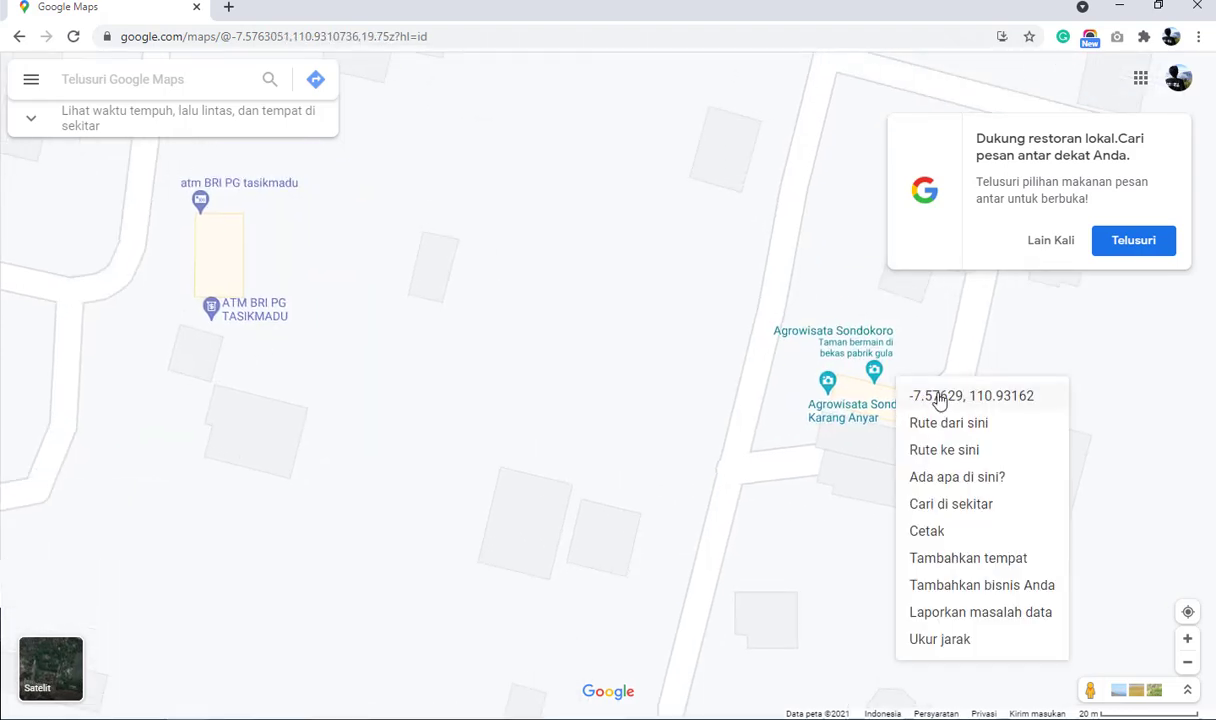
left_click(940, 398)
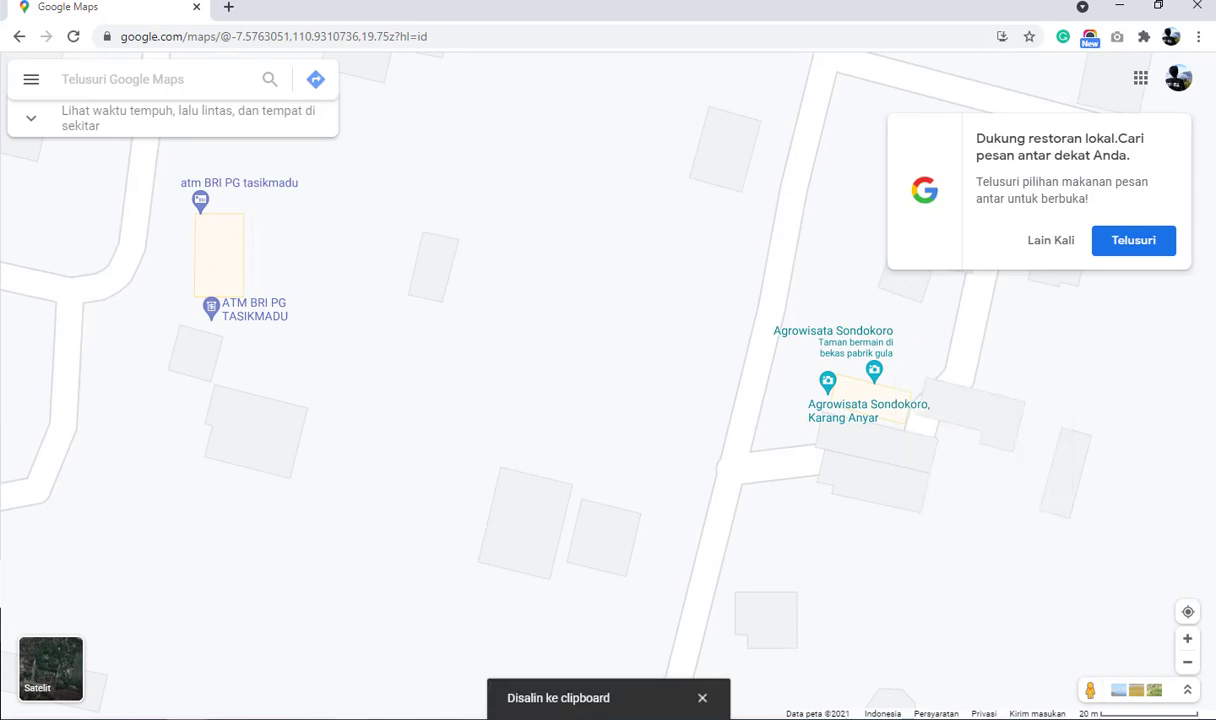
- Switch back to LINKPlanner, start a new network site and name it Titik B
mouse_move(353, 719)
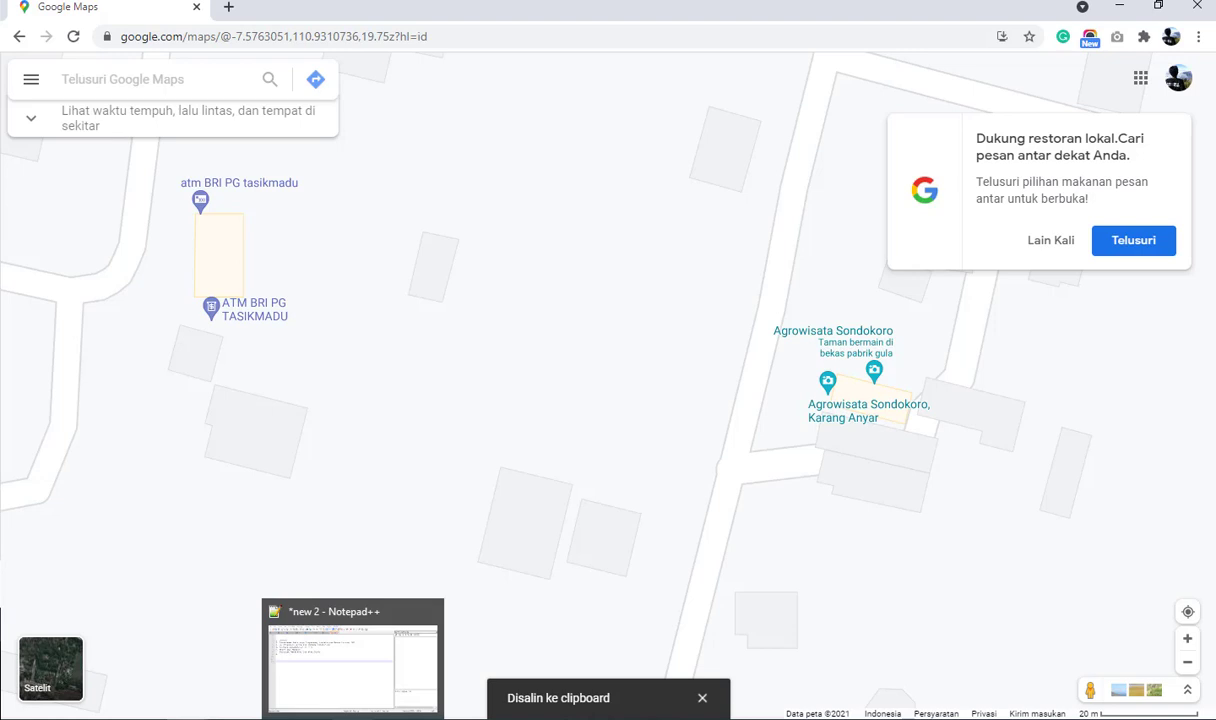
left_click(545, 715)
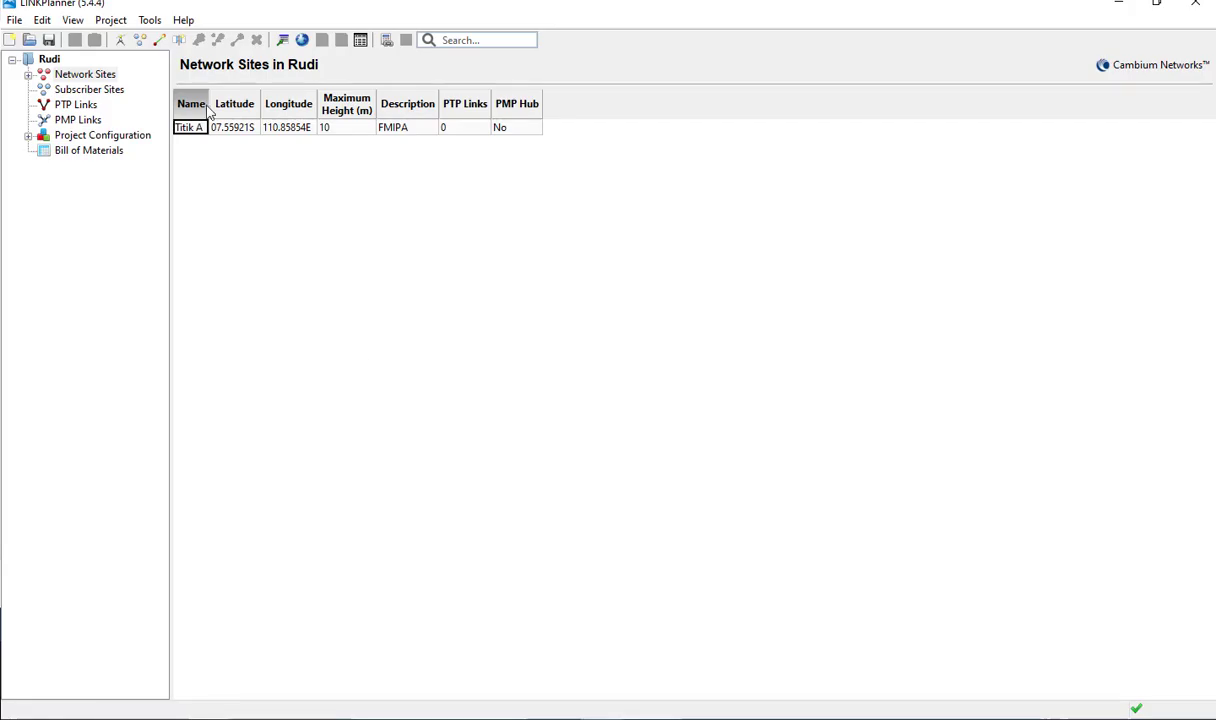
left_click(119, 40)
left_click(532, 308)
double_click(532, 308)
type("Titik B")
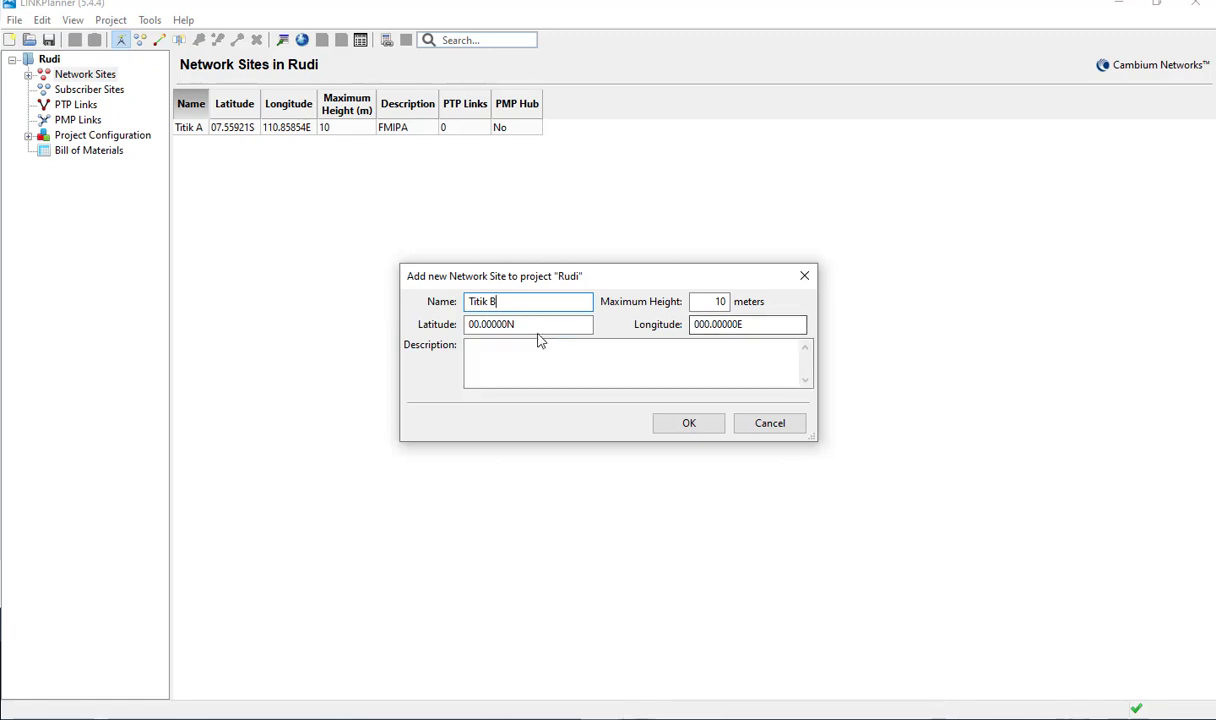
- Set the site's latitude to the -7.57629 part of the copied coordinates, cutting out the longitude part
key("Tab")
type("37182, 110.93161585985493")
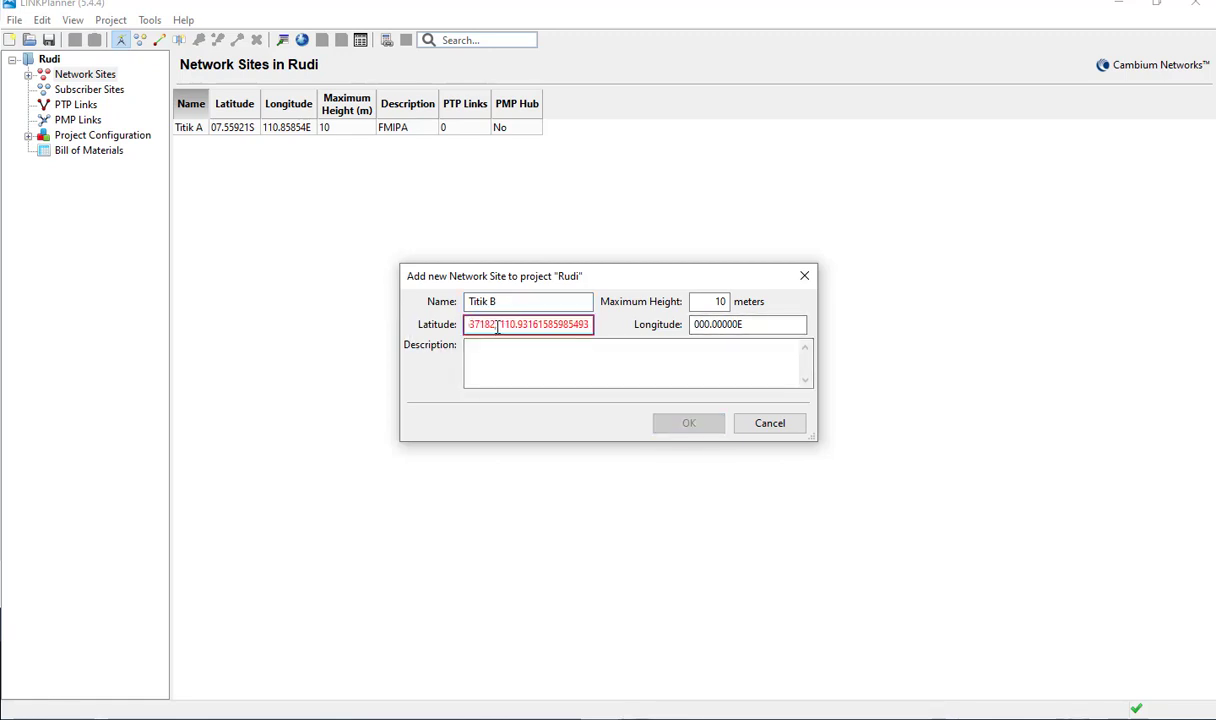
left_click_drag(495, 324, 613, 342)
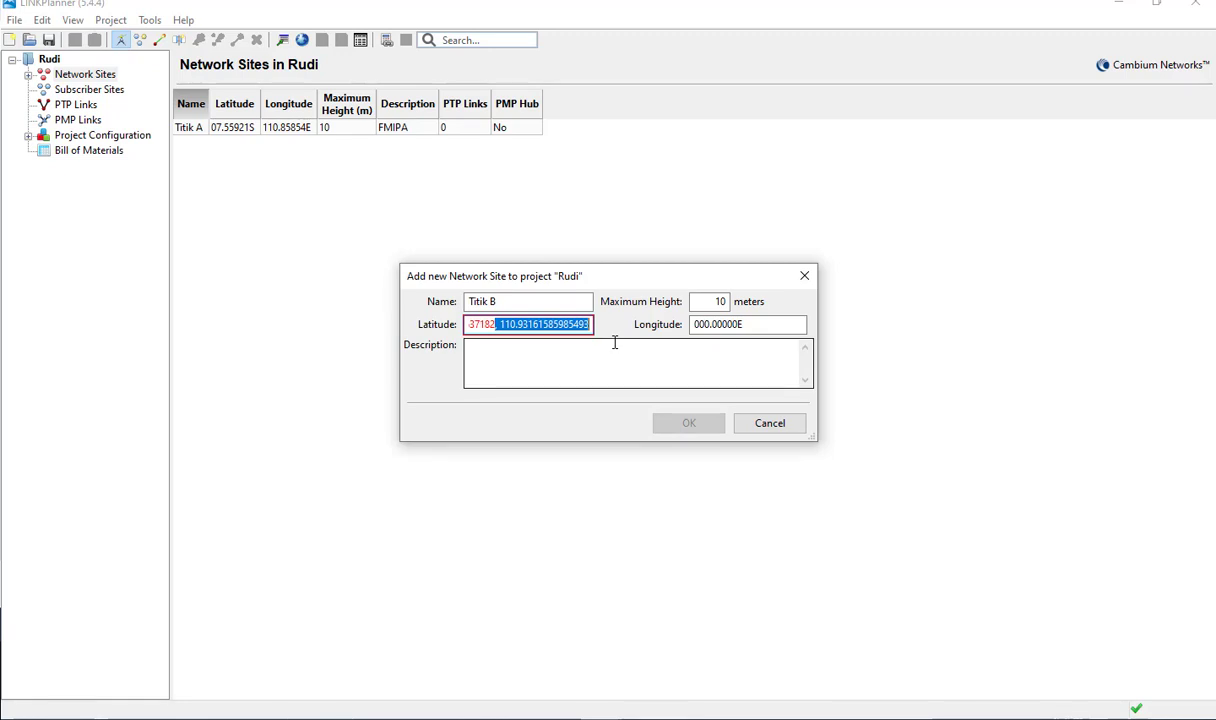
key("BackSpace")
- Set the site's longitude to 110.93161585985493 and remove the leftover leading comma
key("Tab")
type("-37182, 110.93161585985493")
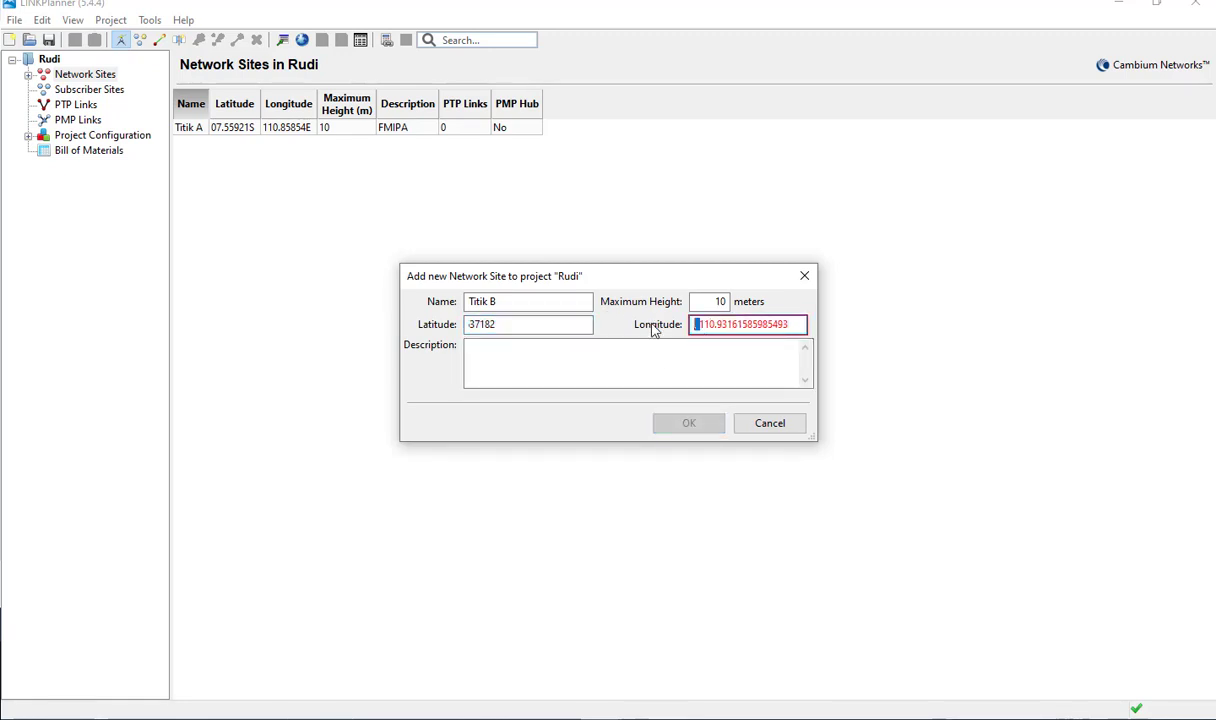
key("BackSpace")
- Describe the site as Sondokoro and add it to the project
left_click(545, 368)
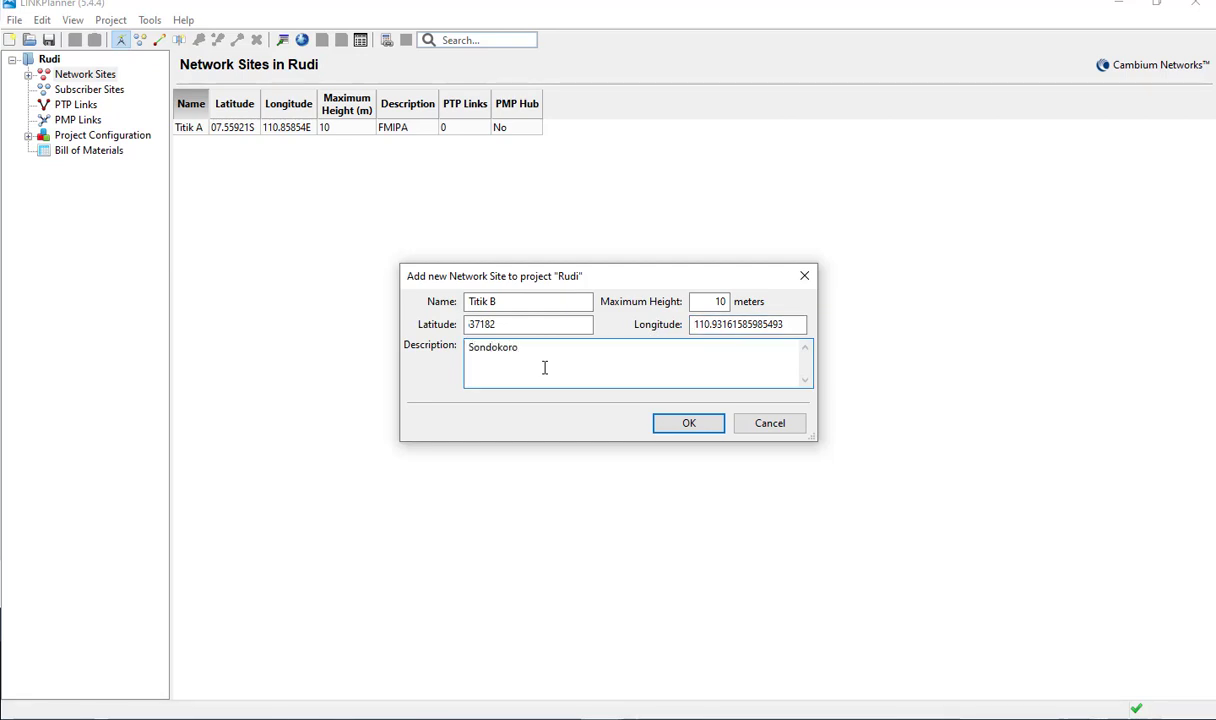
left_click(688, 423)
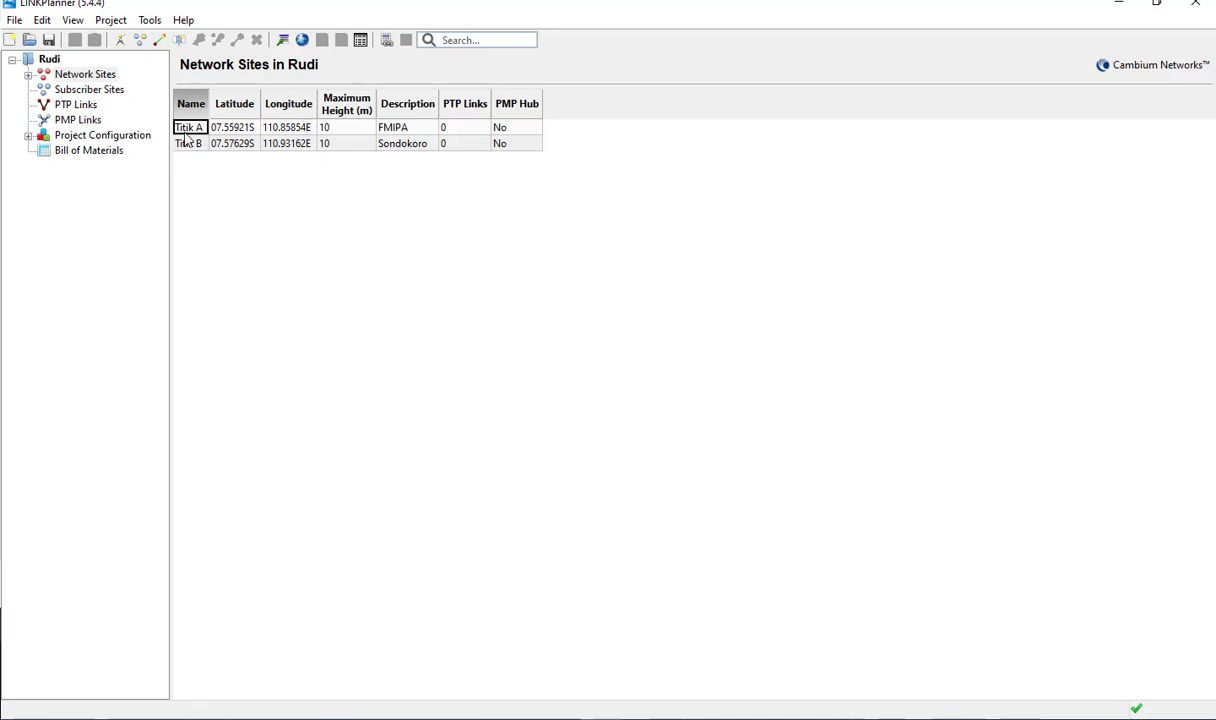
- Create a PTP link from Titik A to Titik B
left_click(158, 44)
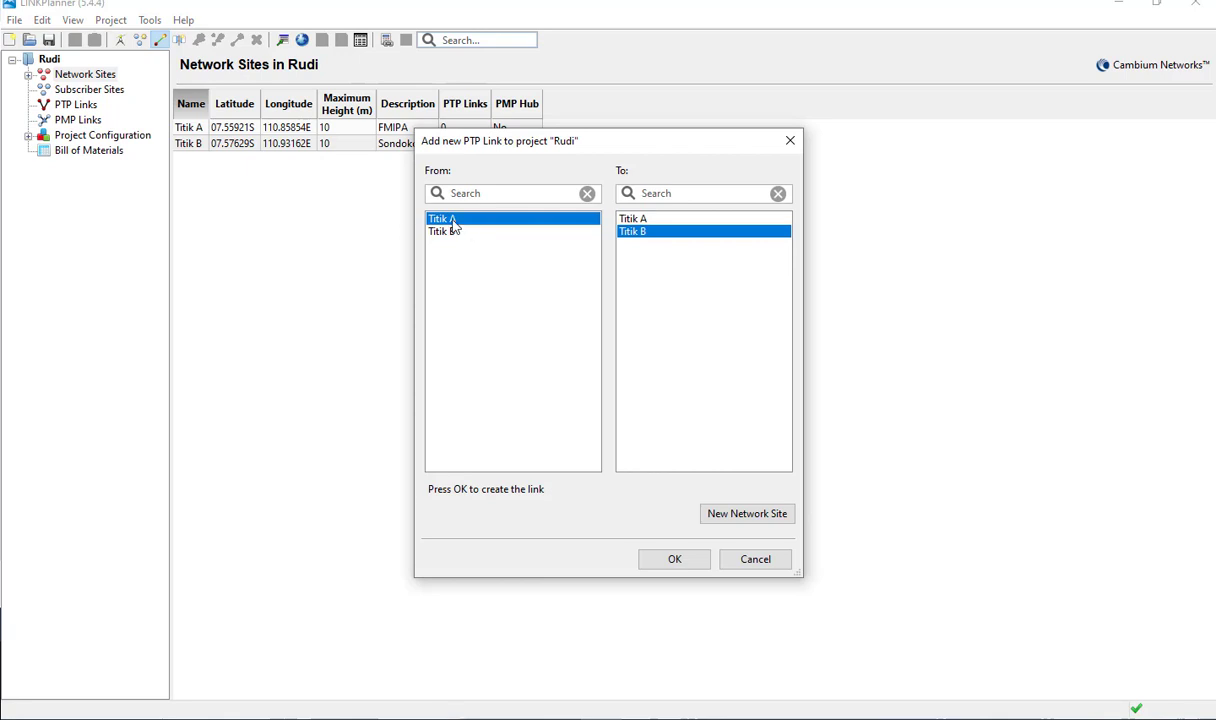
left_click(646, 233)
left_click(444, 233)
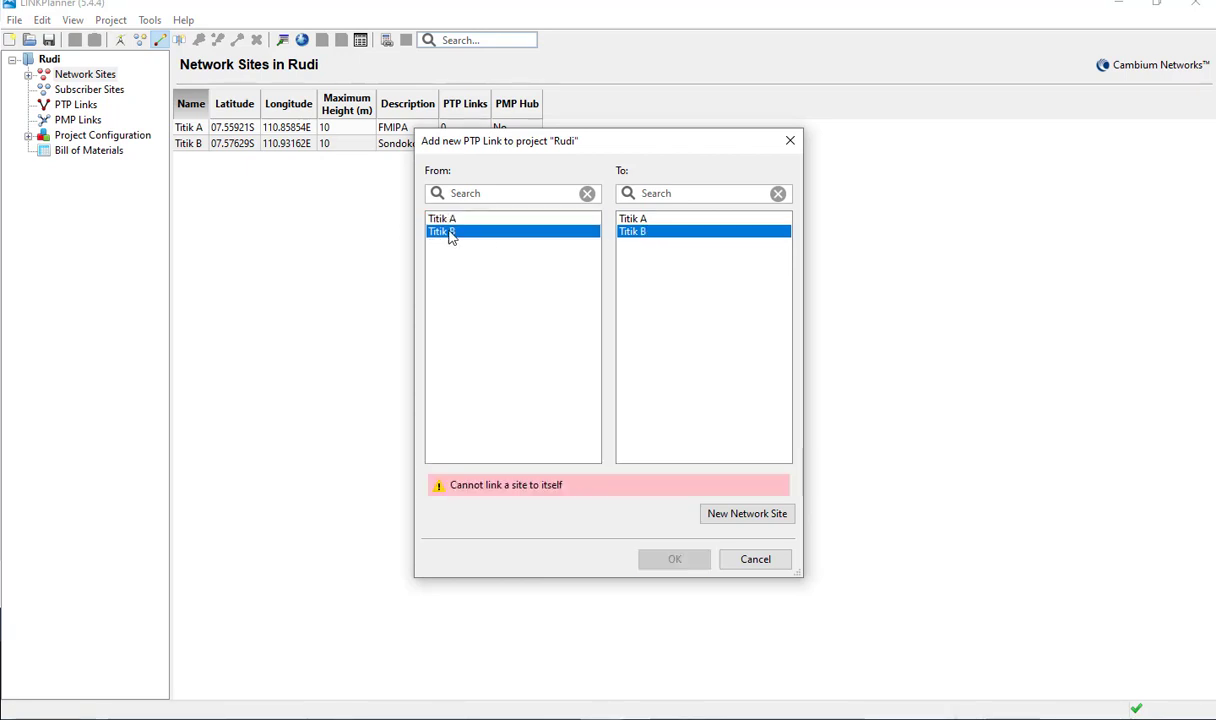
left_click(645, 219)
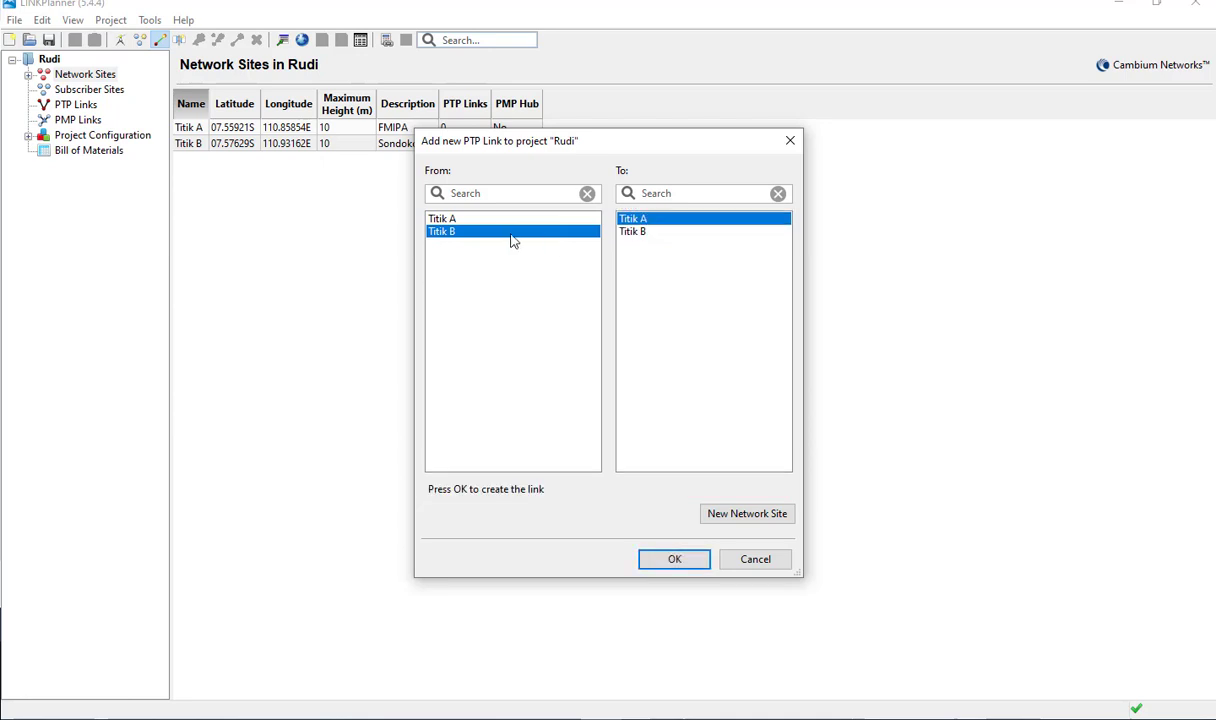
left_click(448, 219)
left_click(650, 232)
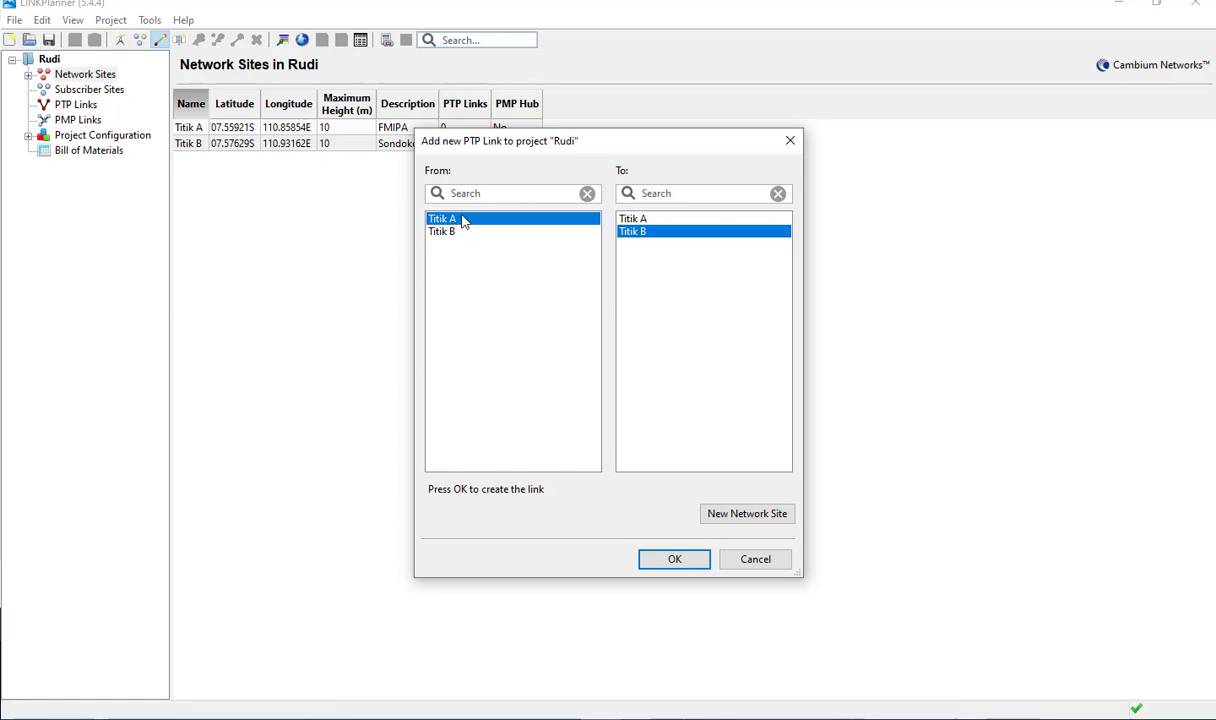
left_click(672, 562)
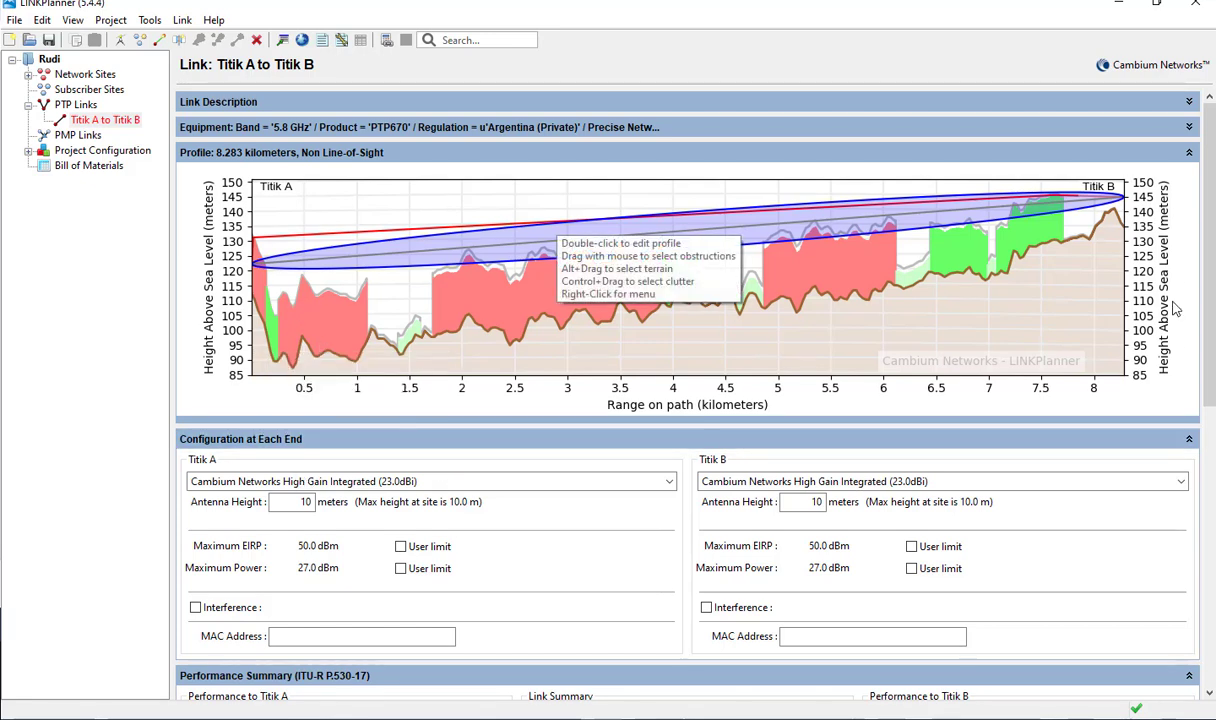
- Examine the link's description details, hide them again and show the equipment settings
left_click(248, 101)
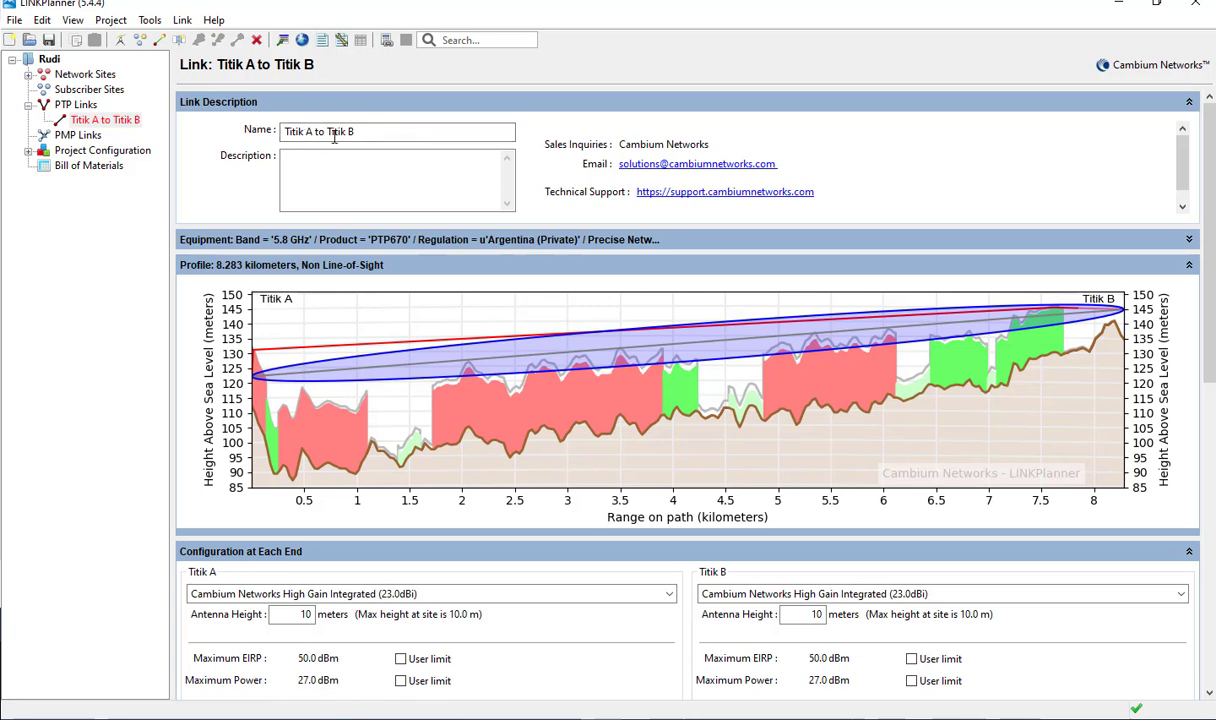
left_click(224, 104)
left_click(235, 125)
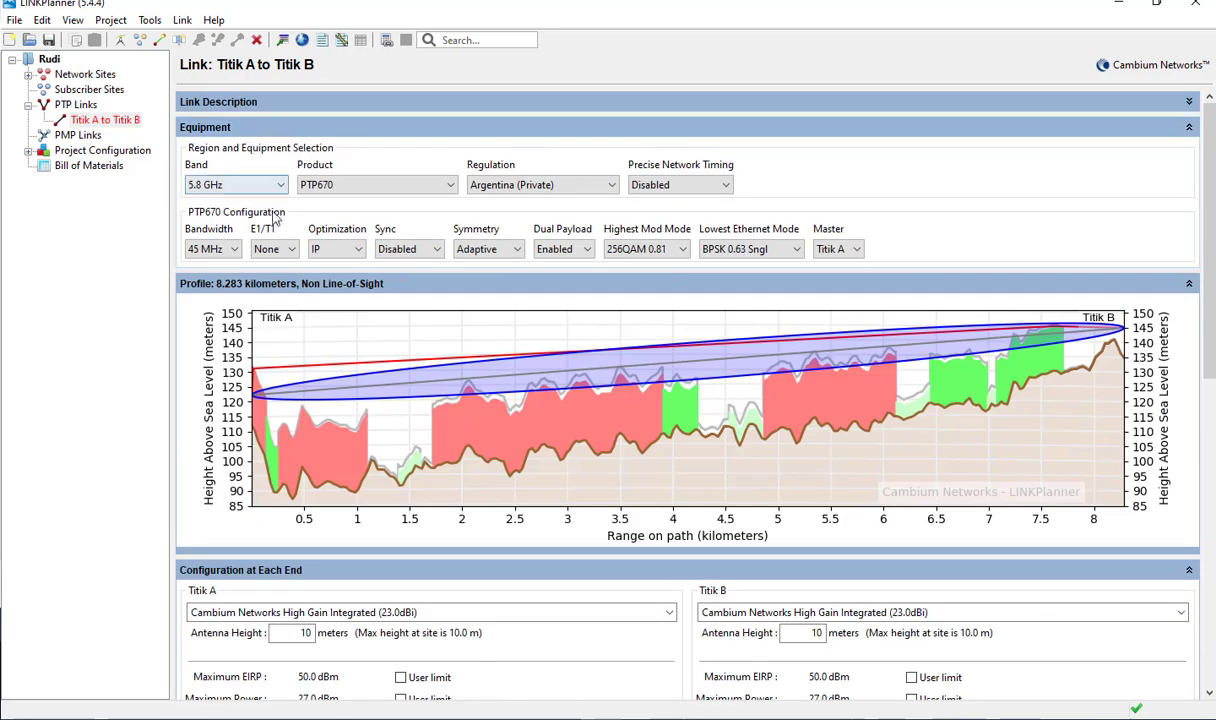
- Set the equipment band of the Titik A to Titik B link to 2.4 GHz
left_click(211, 188)
left_click(212, 192)
left_click(212, 192)
left_click(212, 192)
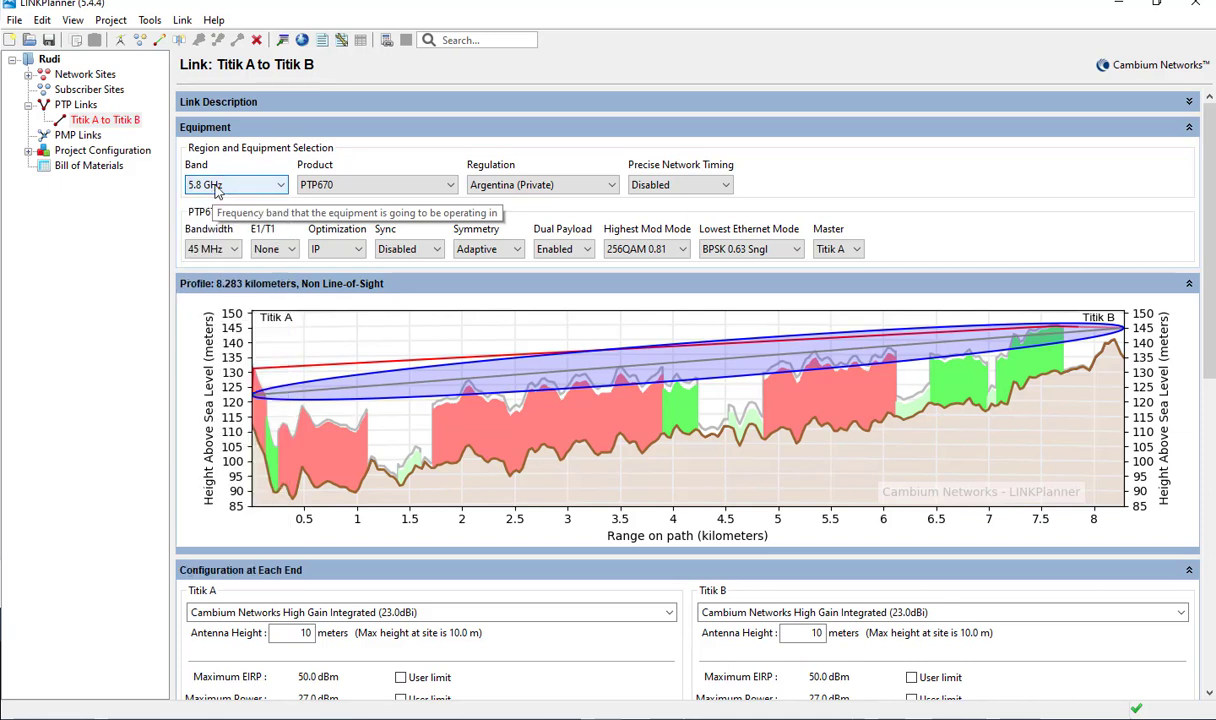
left_click(217, 190)
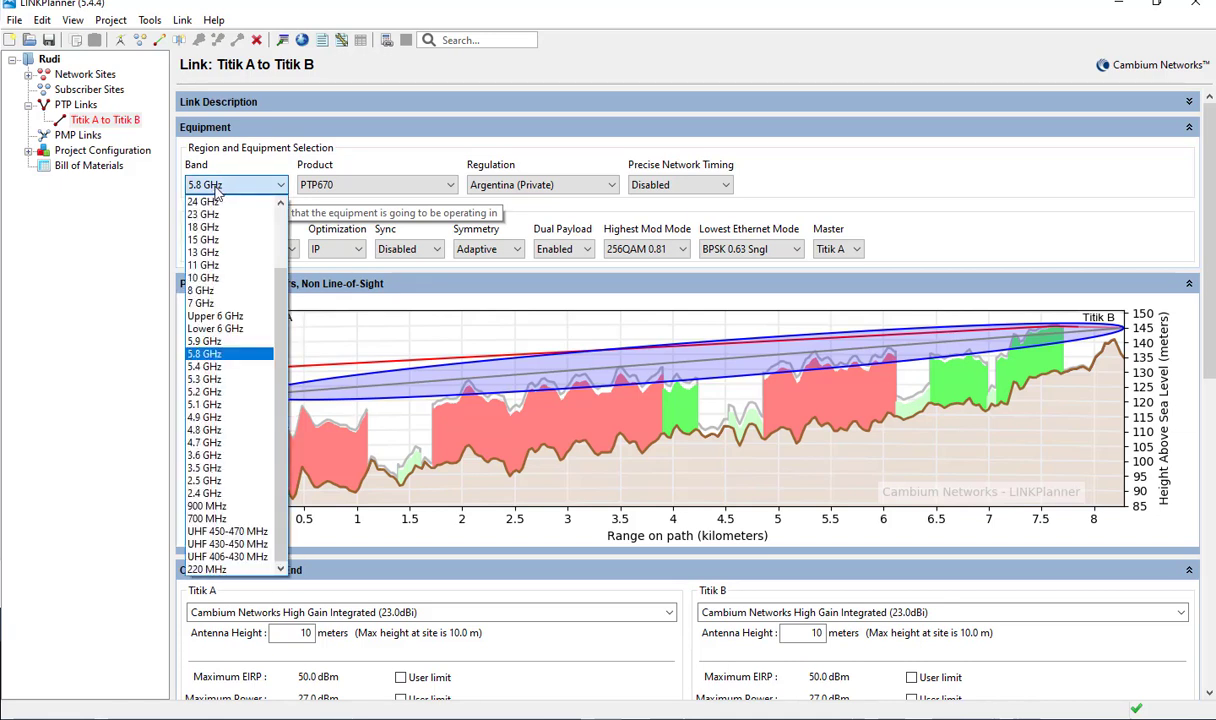
left_click(205, 494)
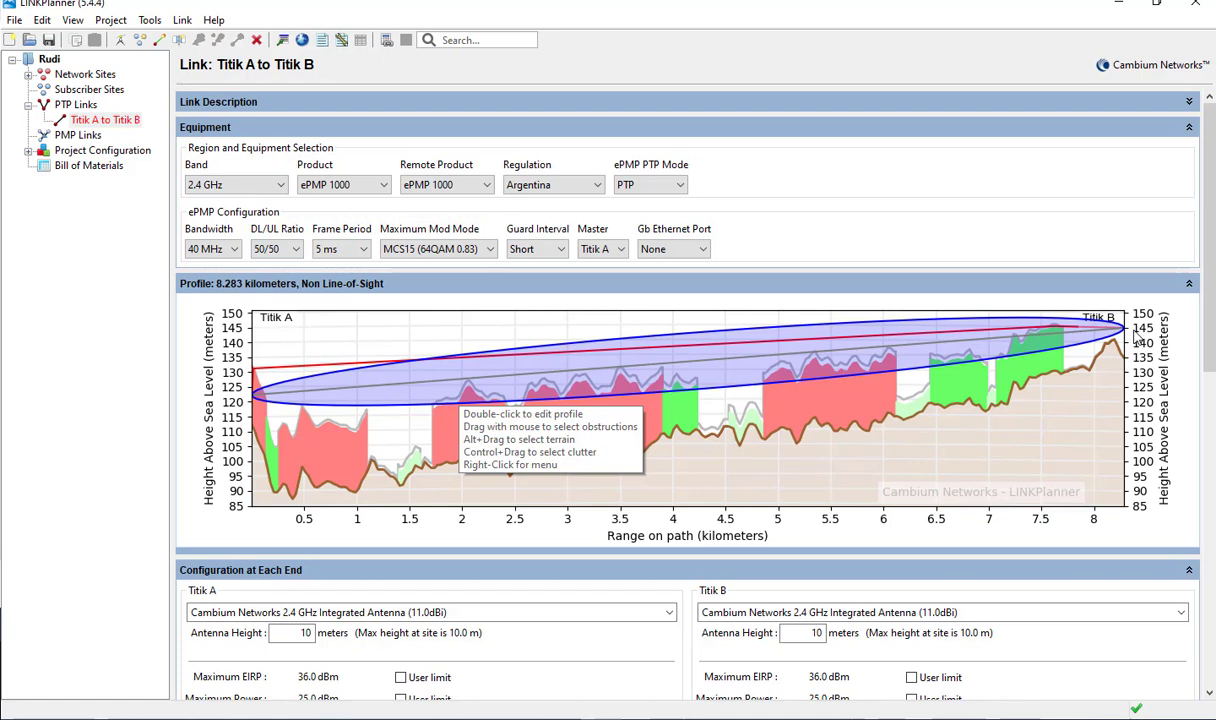
- Review the available frequency bands and set the link's equipment band to 5.8 GHz
left_click(243, 190)
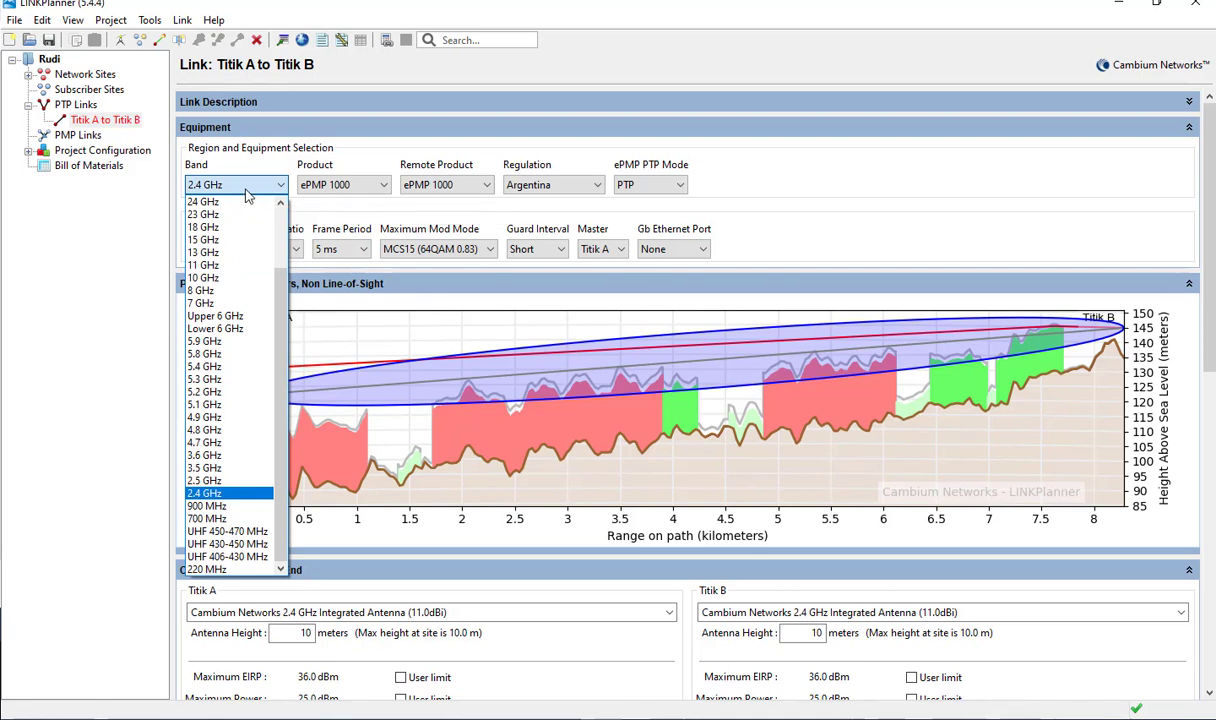
left_click(246, 191)
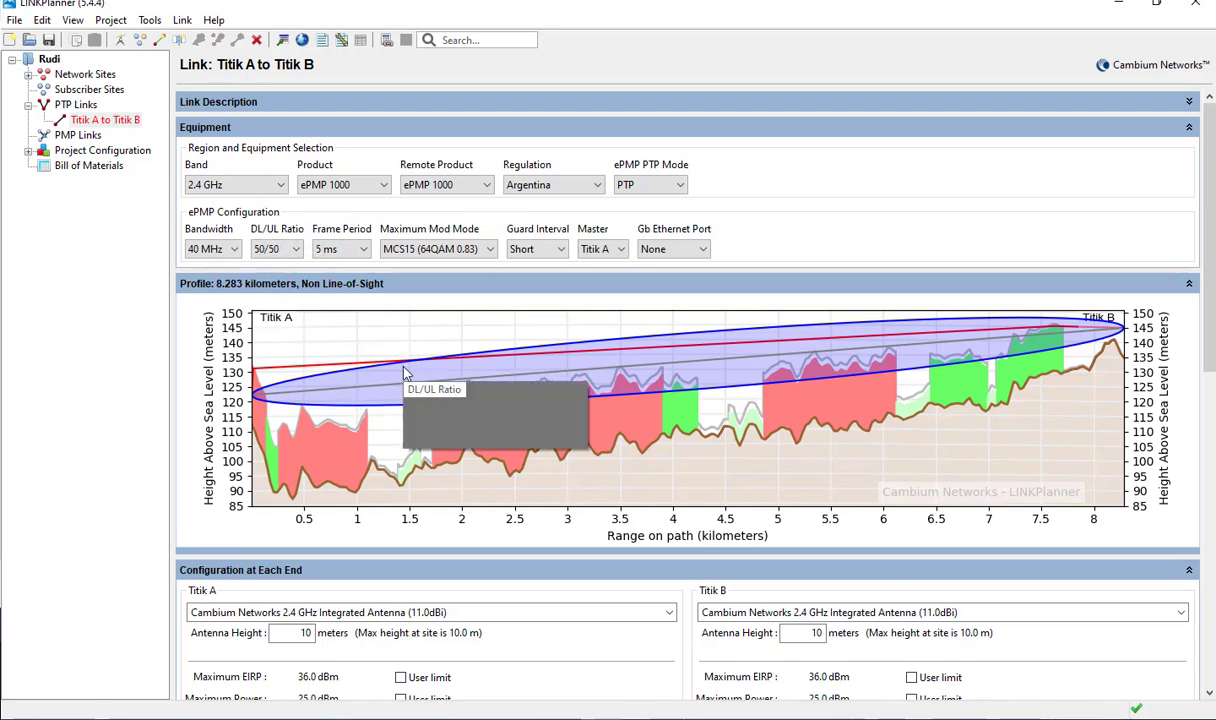
left_click(240, 188)
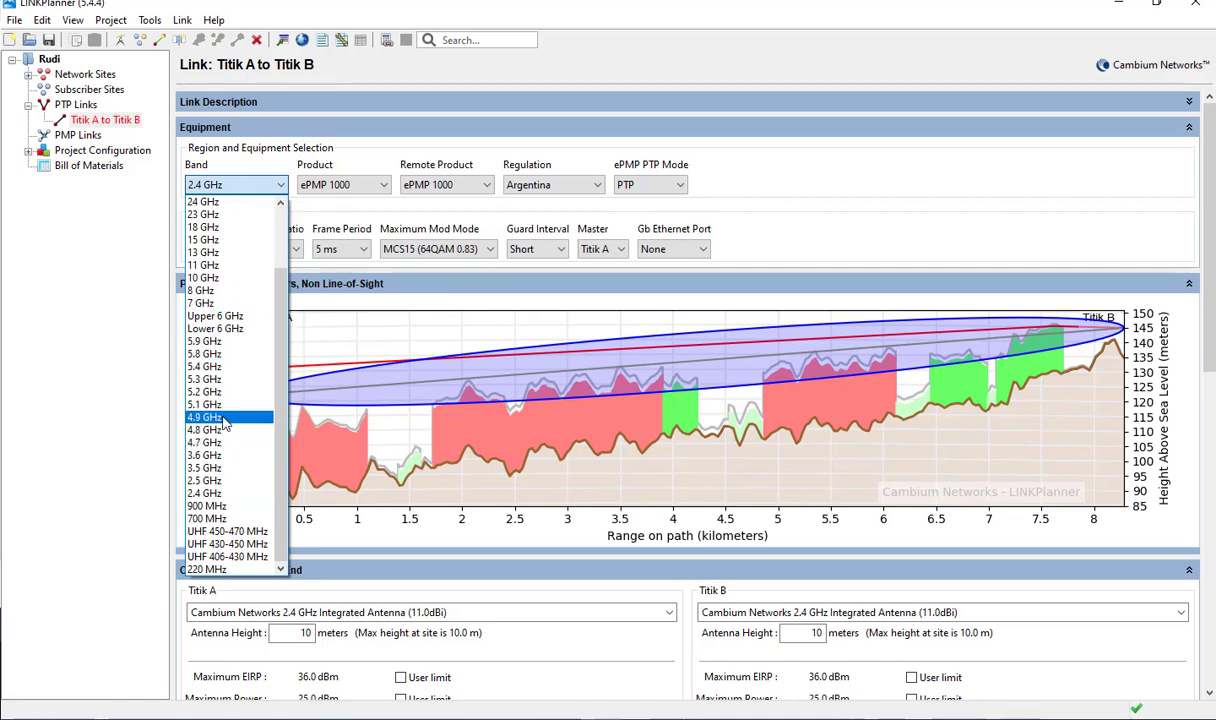
left_click(217, 353)
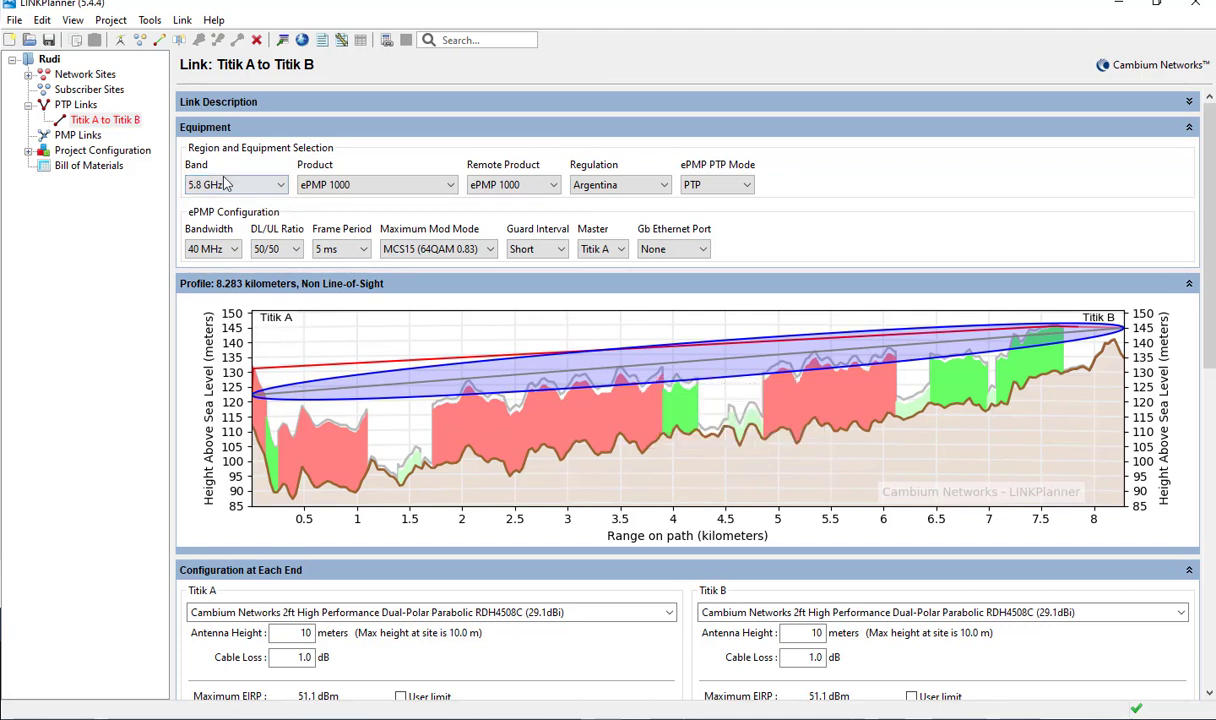
- Set the link's ePMP bandwidth to 20 MHz
left_click(226, 251)
left_click(226, 251)
left_click(226, 251)
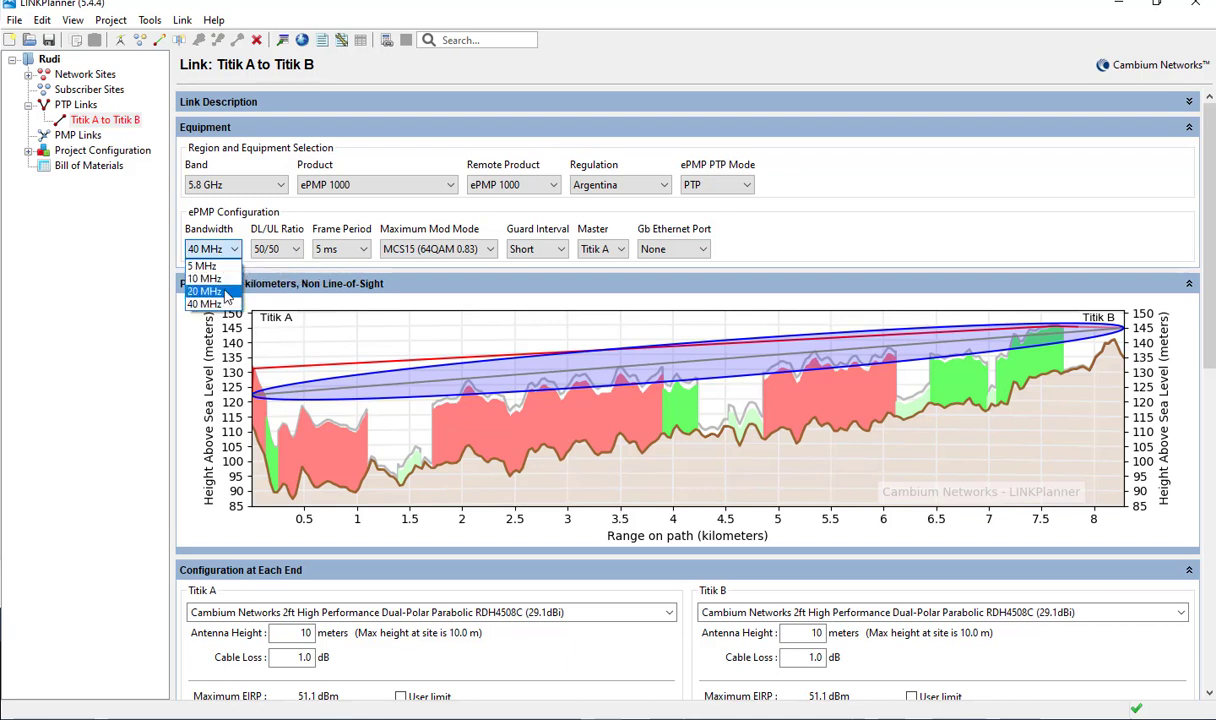
left_click(224, 292)
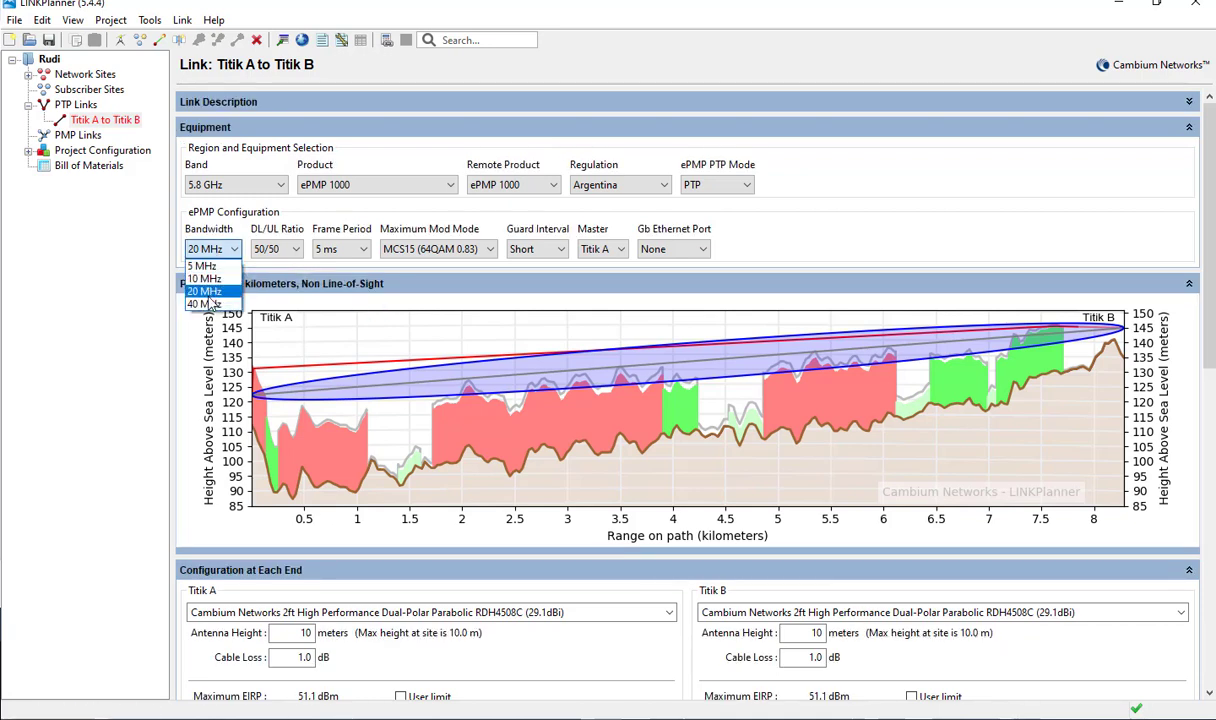
- Set the link's ePMP bandwidth to 40 MHz and check the performance summary and charts
scroll(380, 380, "down", 3)
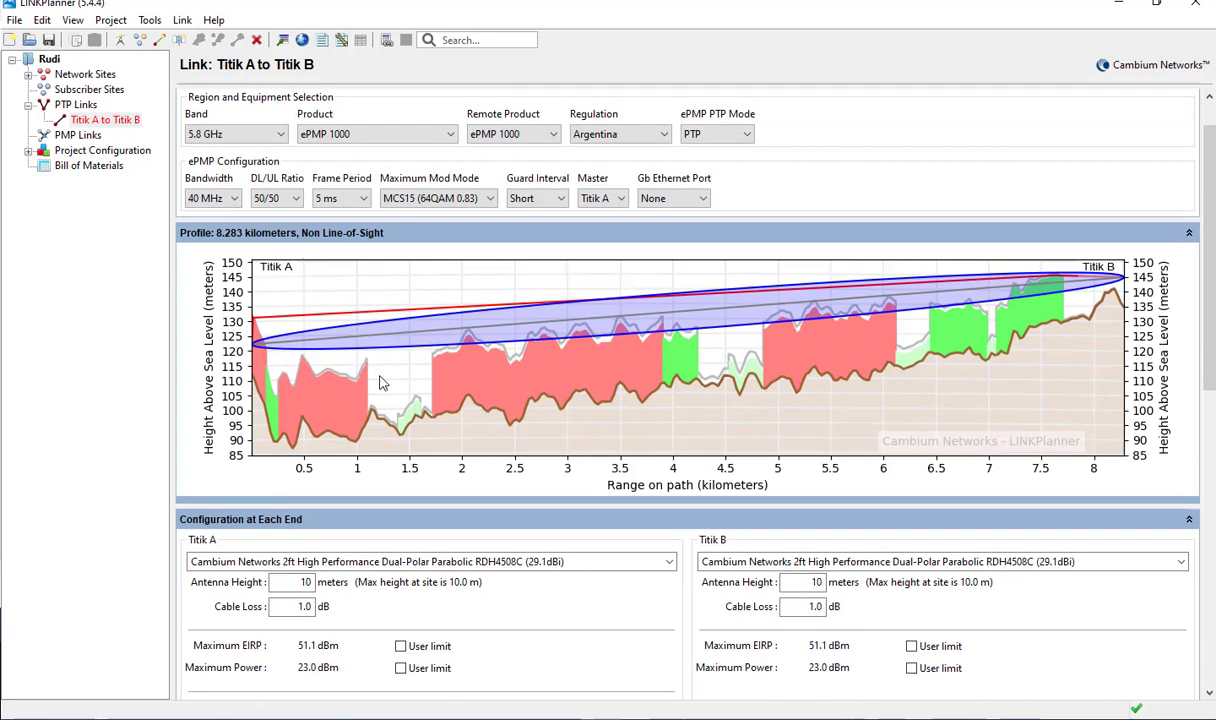
scroll(387, 437, "down", 7)
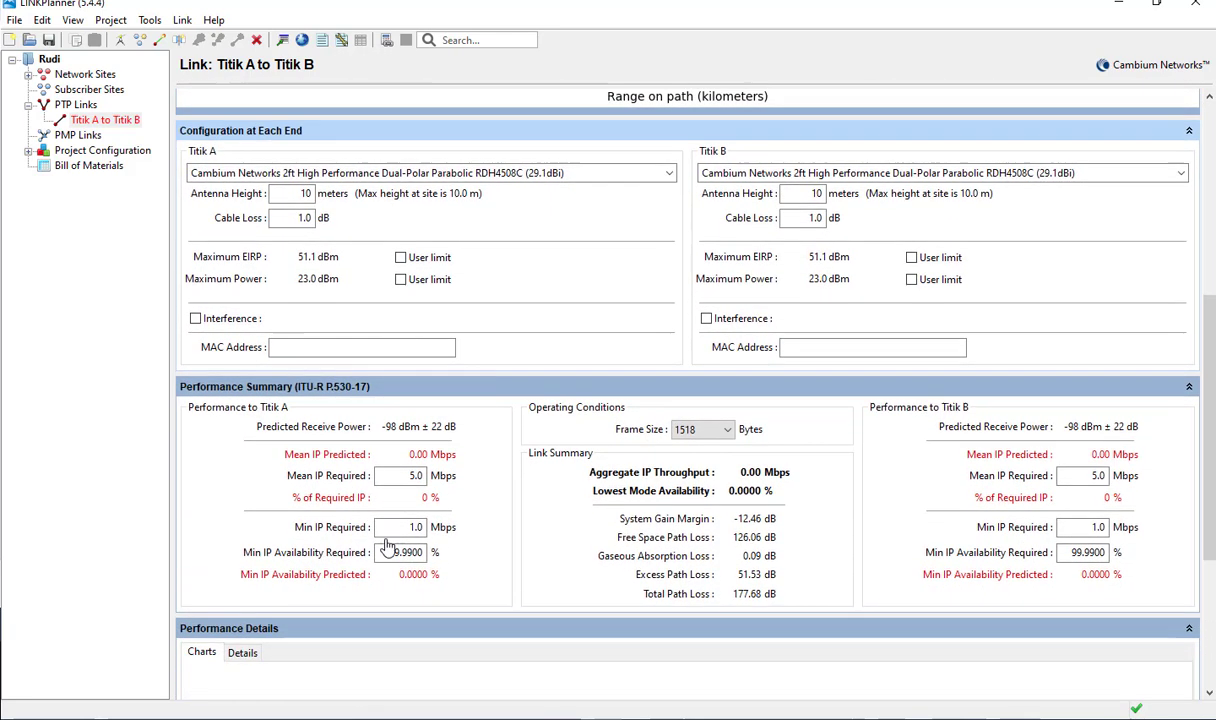
scroll(363, 583, "down", 5)
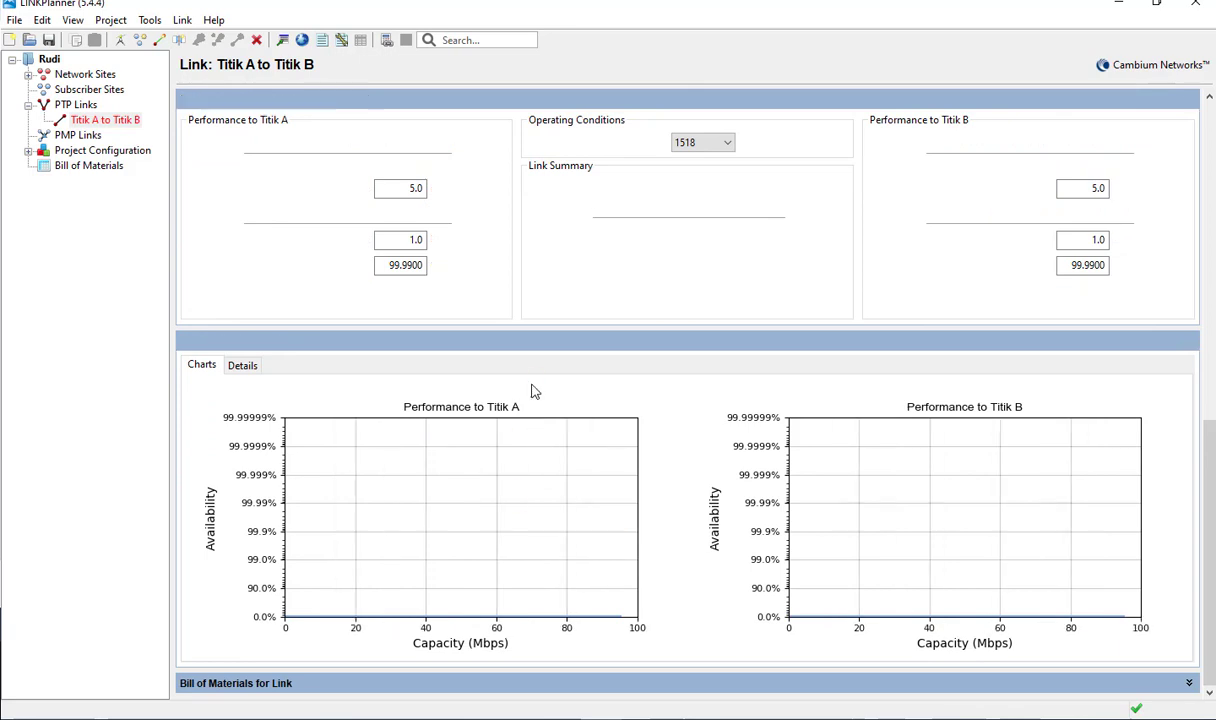
scroll(533, 390, "up", 5)
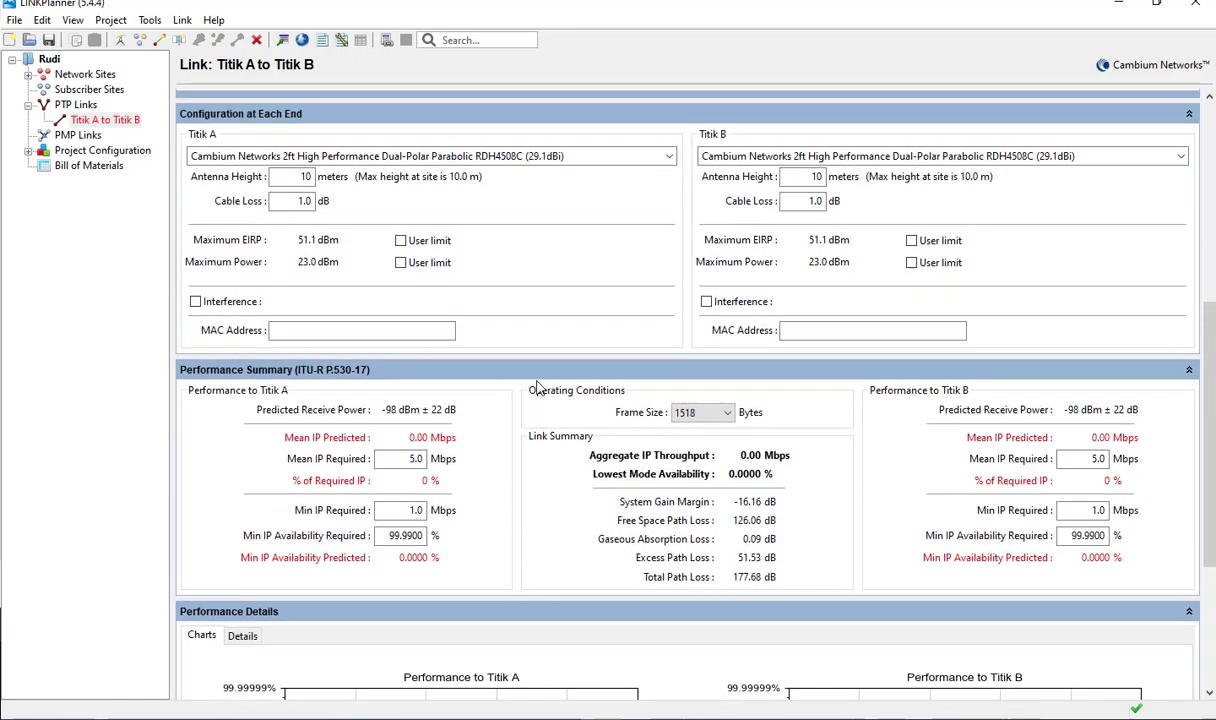
scroll(660, 380, "up", 5)
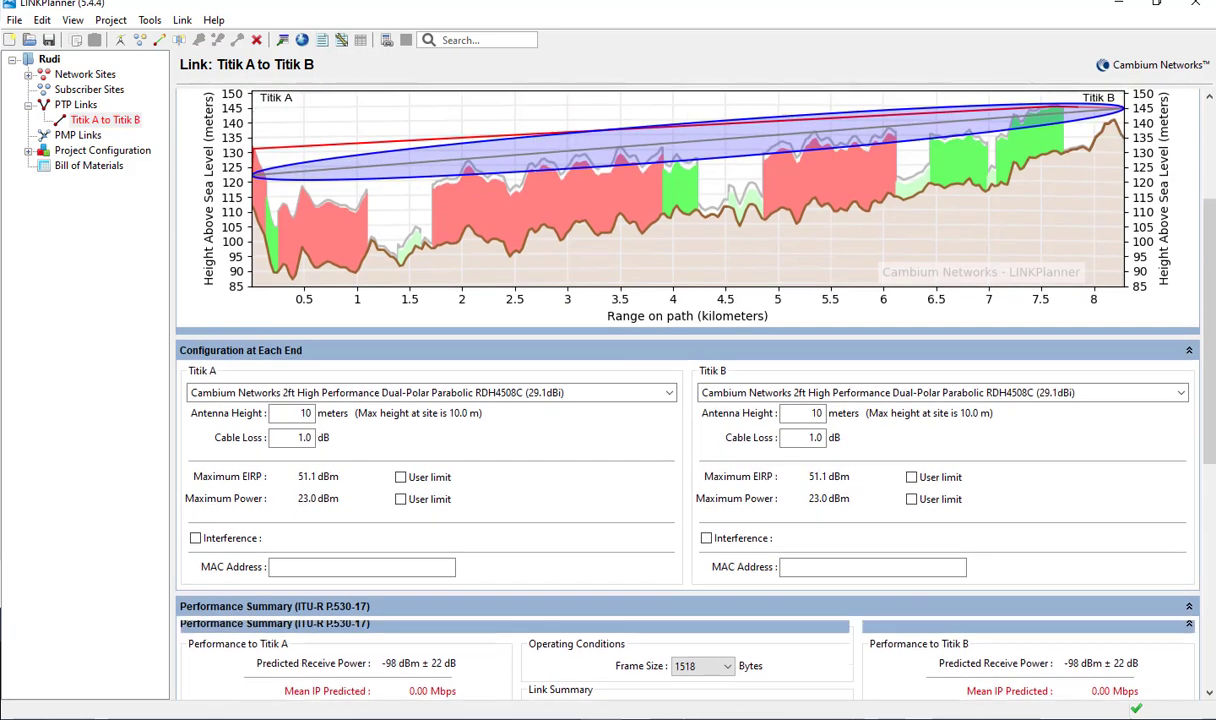
scroll(310, 230, "up", 3)
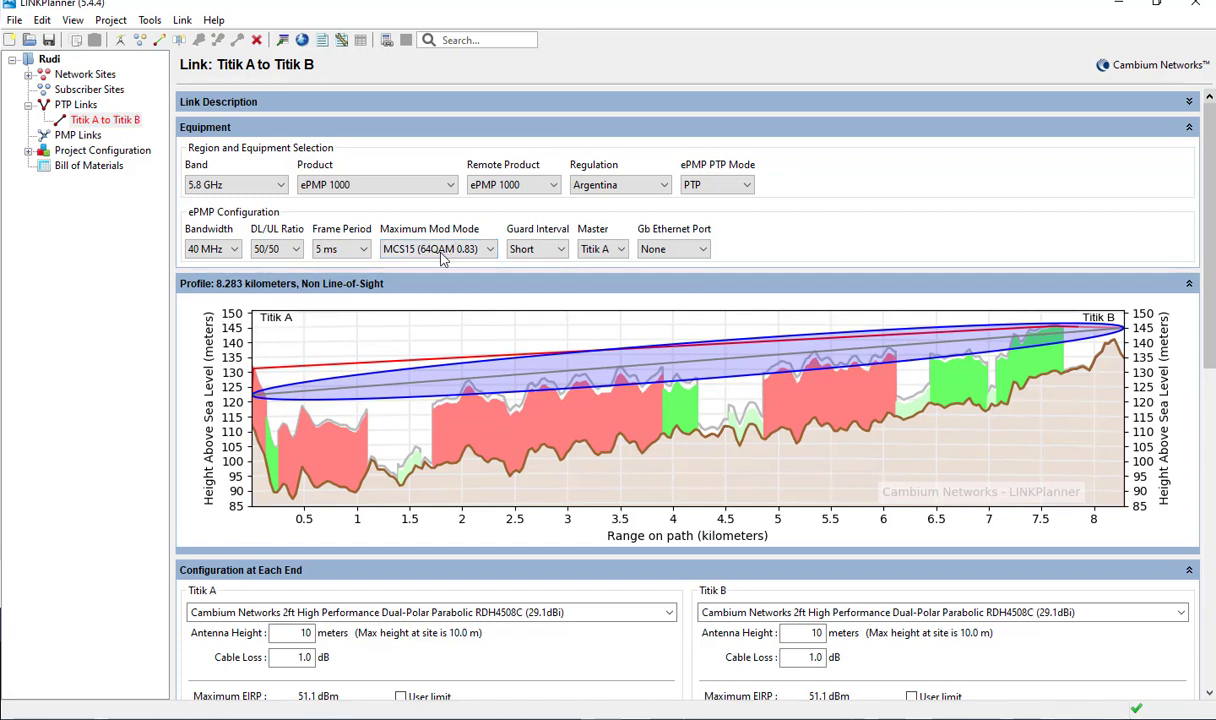
- Review the available maximum modulation modes, keeping MCS15 (64QAM 0.83), and hide the equipment settings
left_click(440, 250)
left_click(455, 251)
left_click(461, 252)
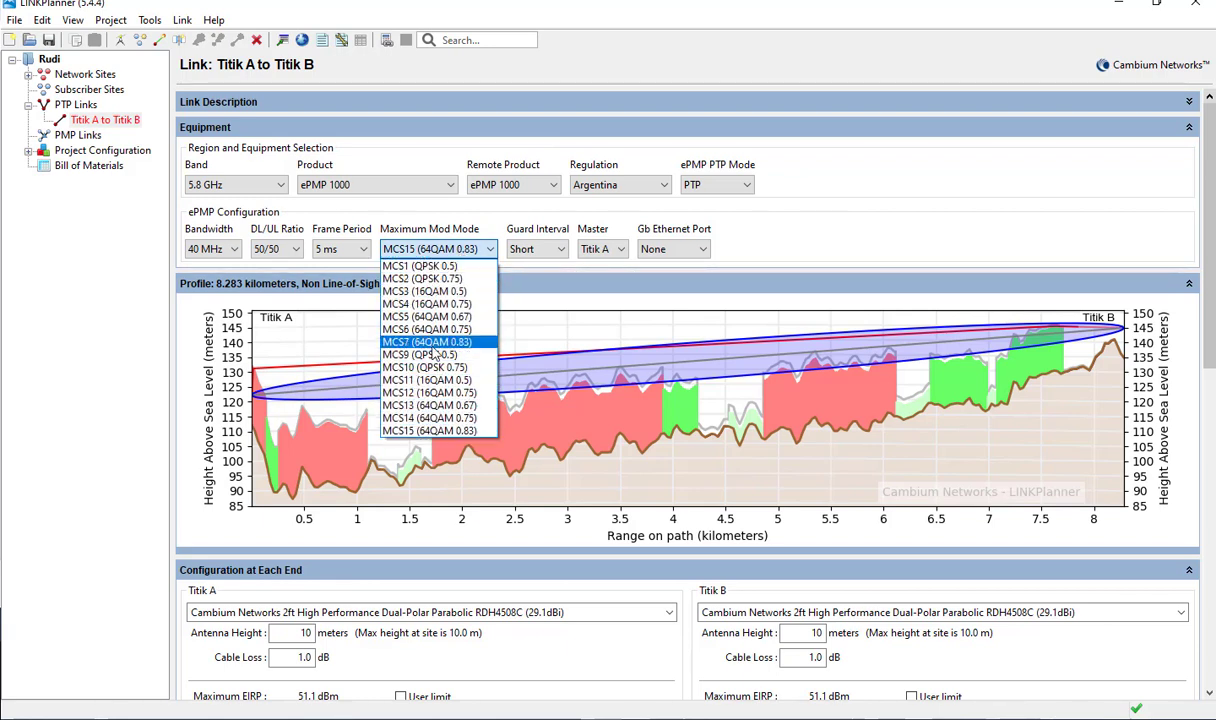
left_click(798, 236)
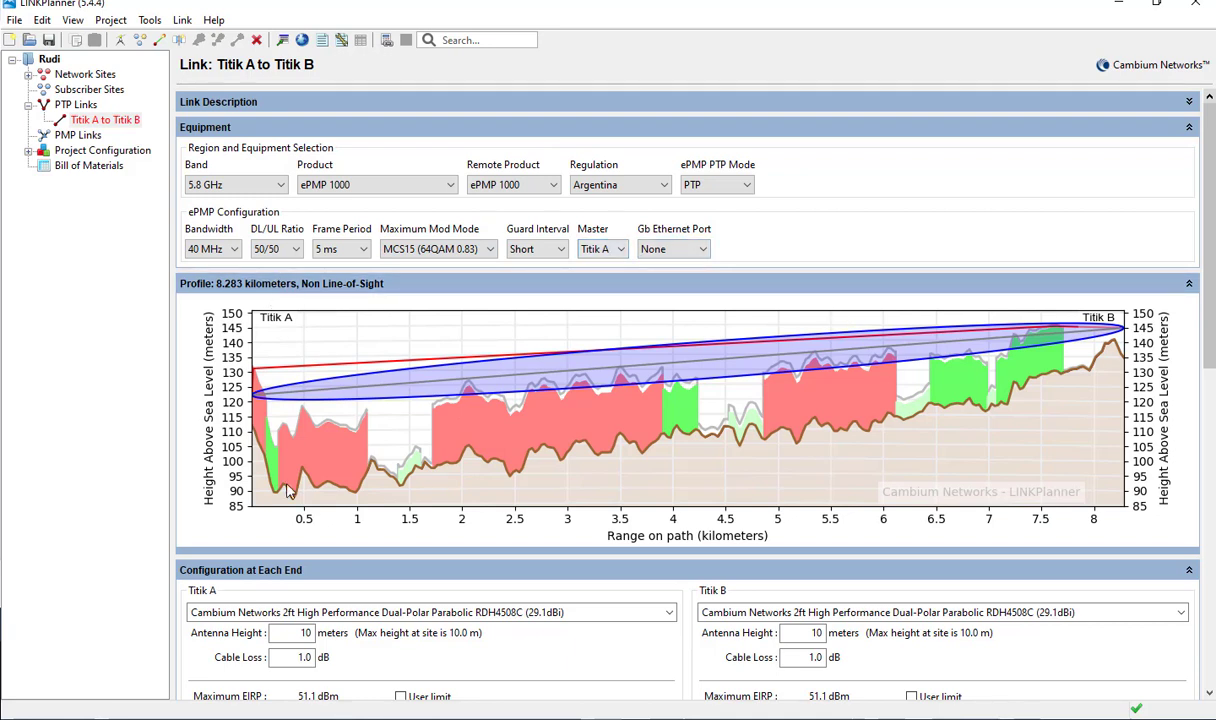
left_click(254, 131)
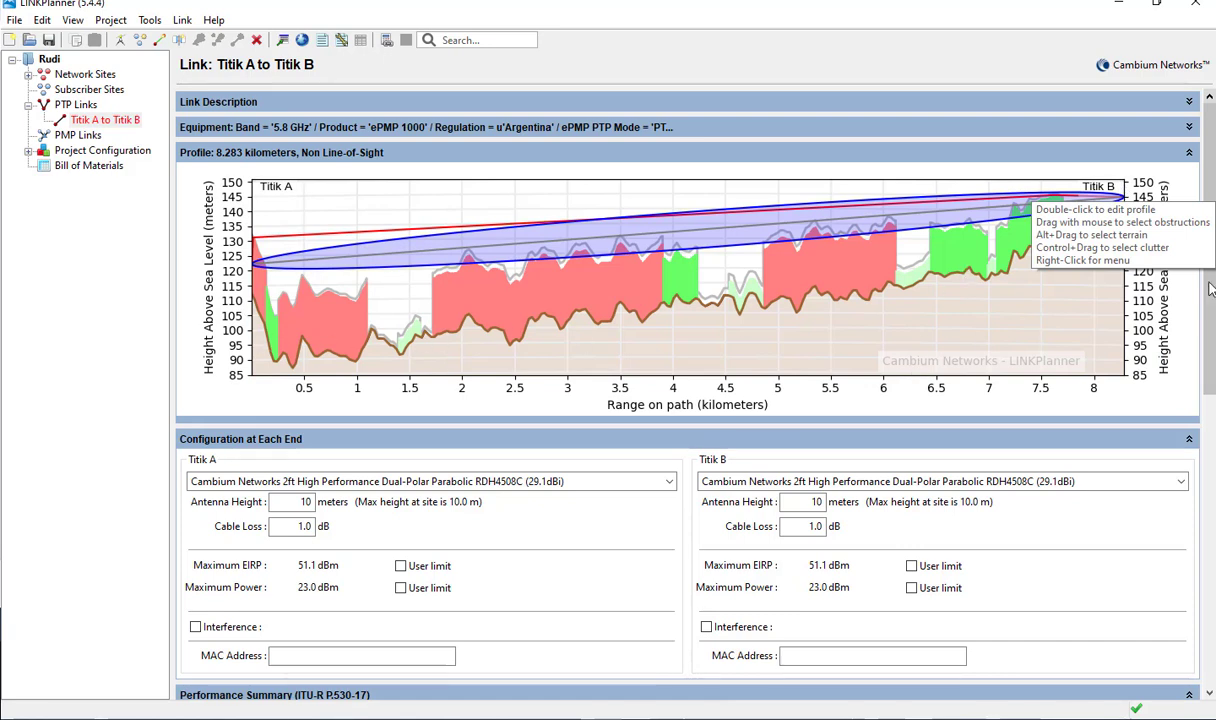
- Inspect the terrain, clutter type and obstruction heights in the Profile Editor at several points along the path between Titik A and Titik B
double_click(258, 291)
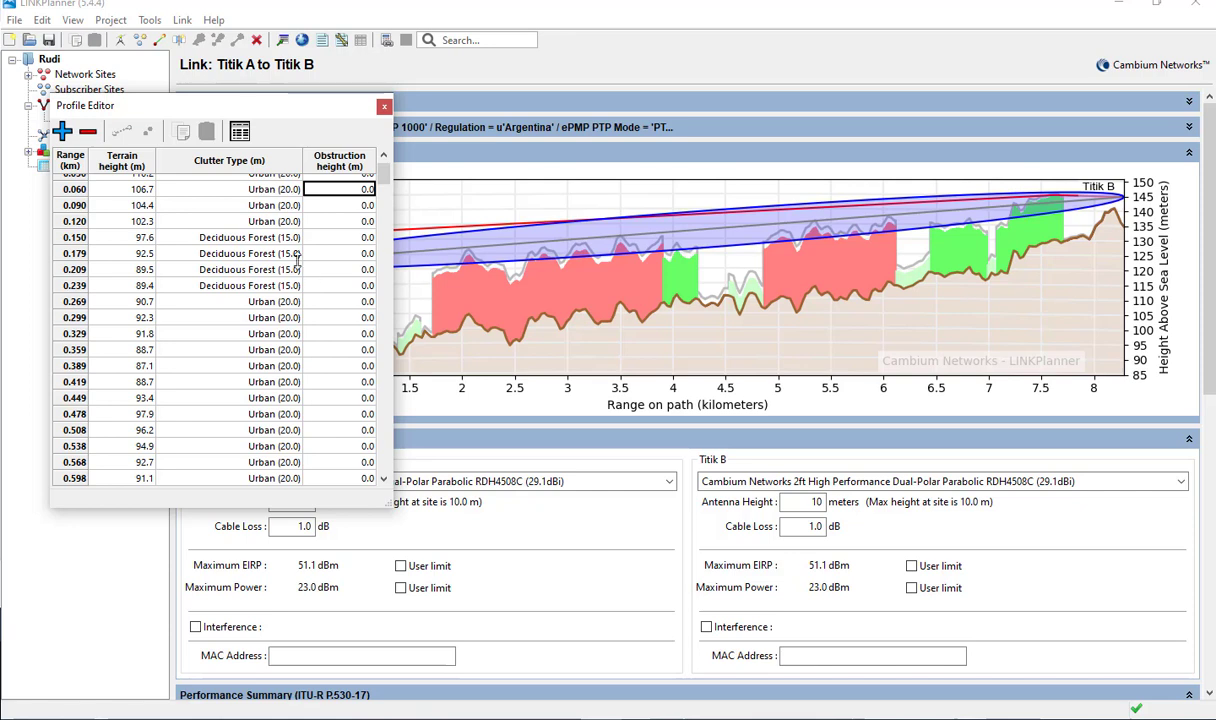
left_click(289, 206)
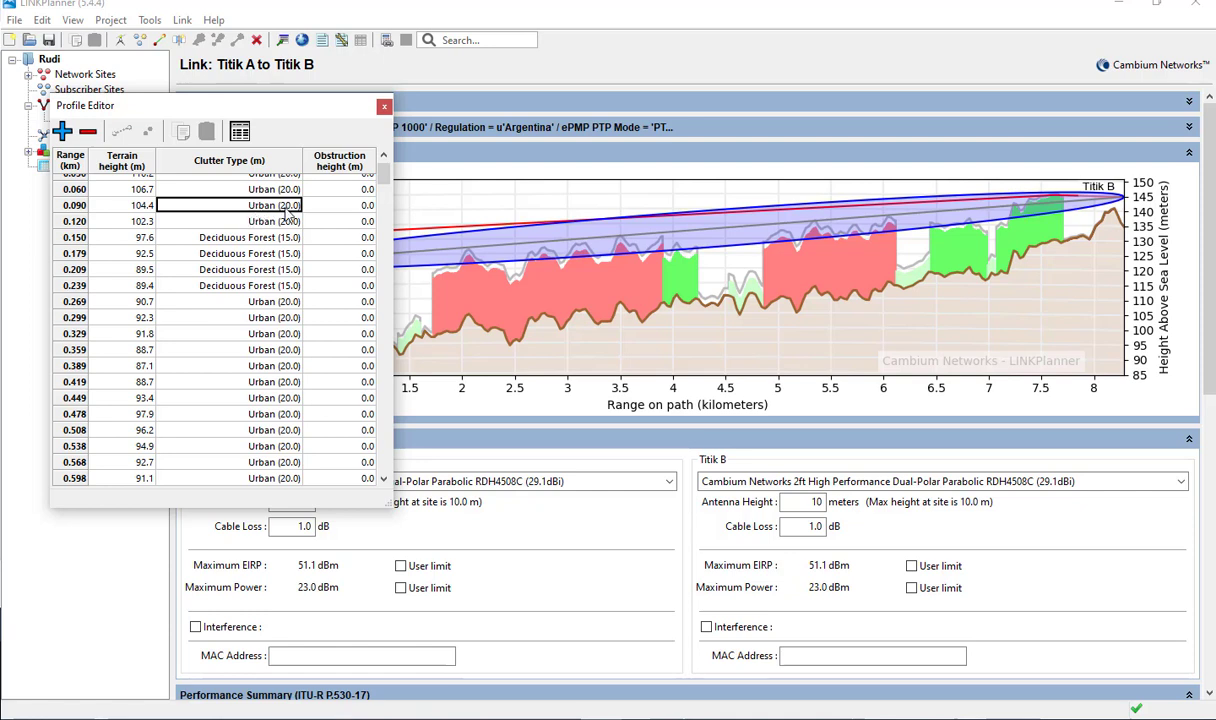
left_click(384, 106)
double_click(481, 307)
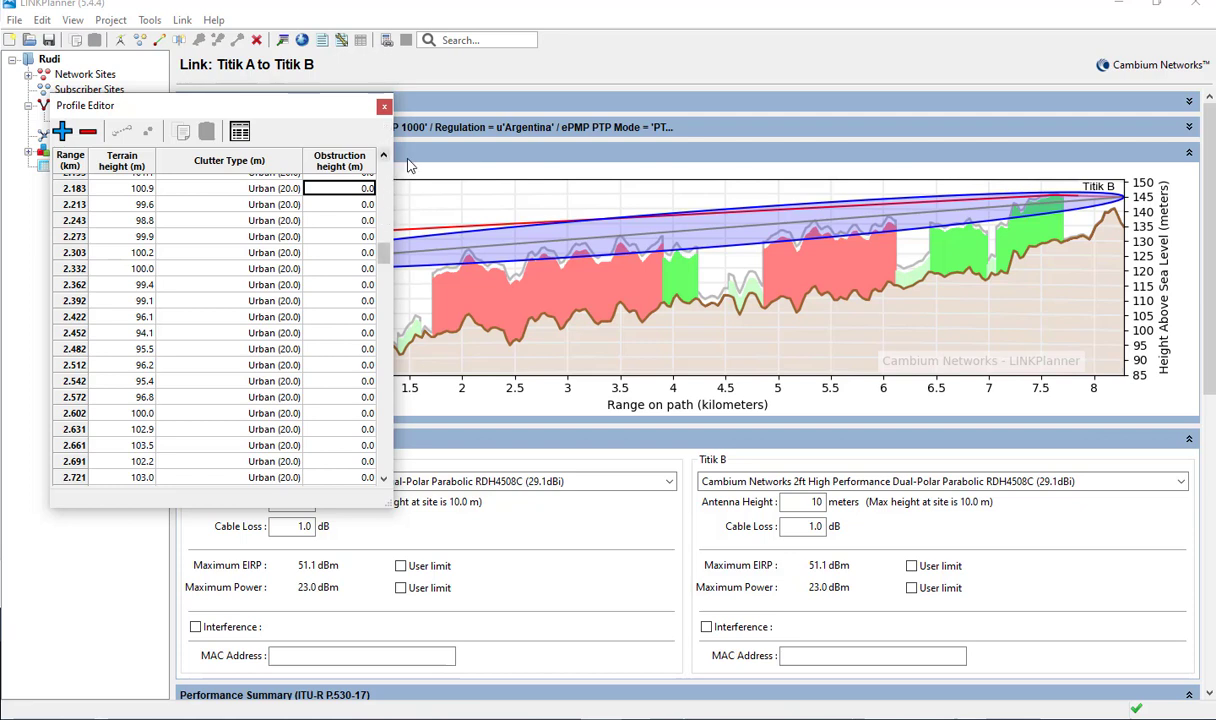
left_click(384, 106)
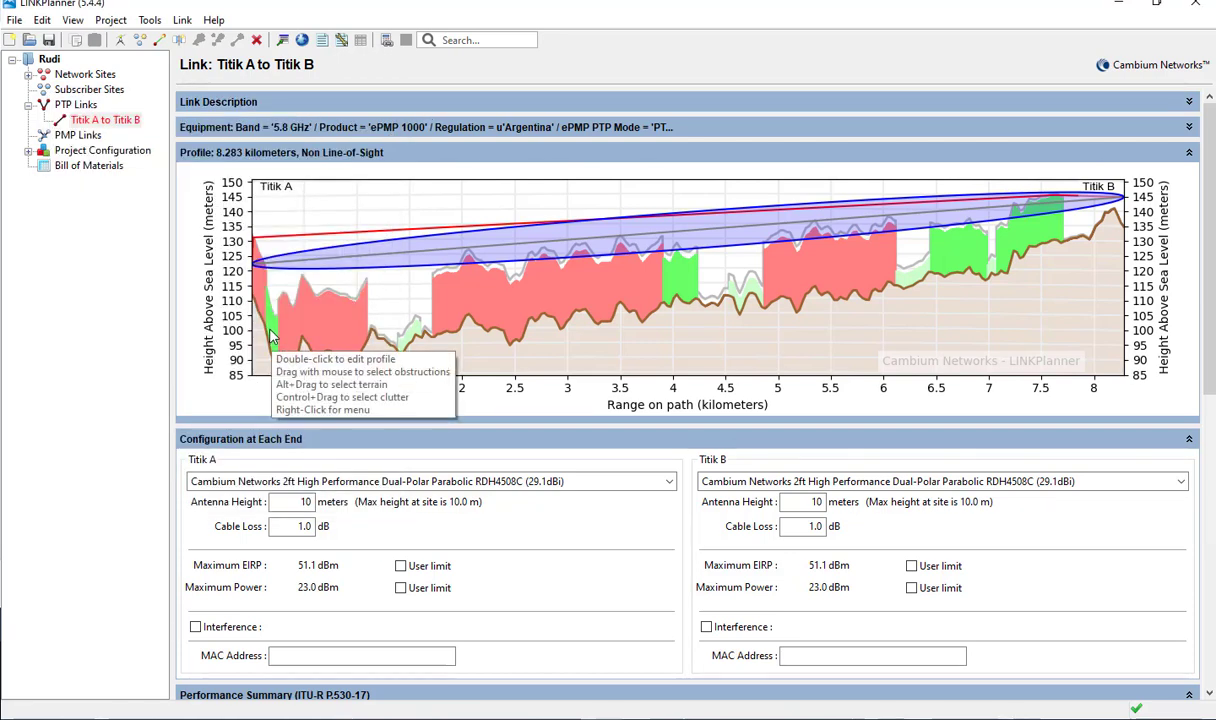
double_click(270, 338)
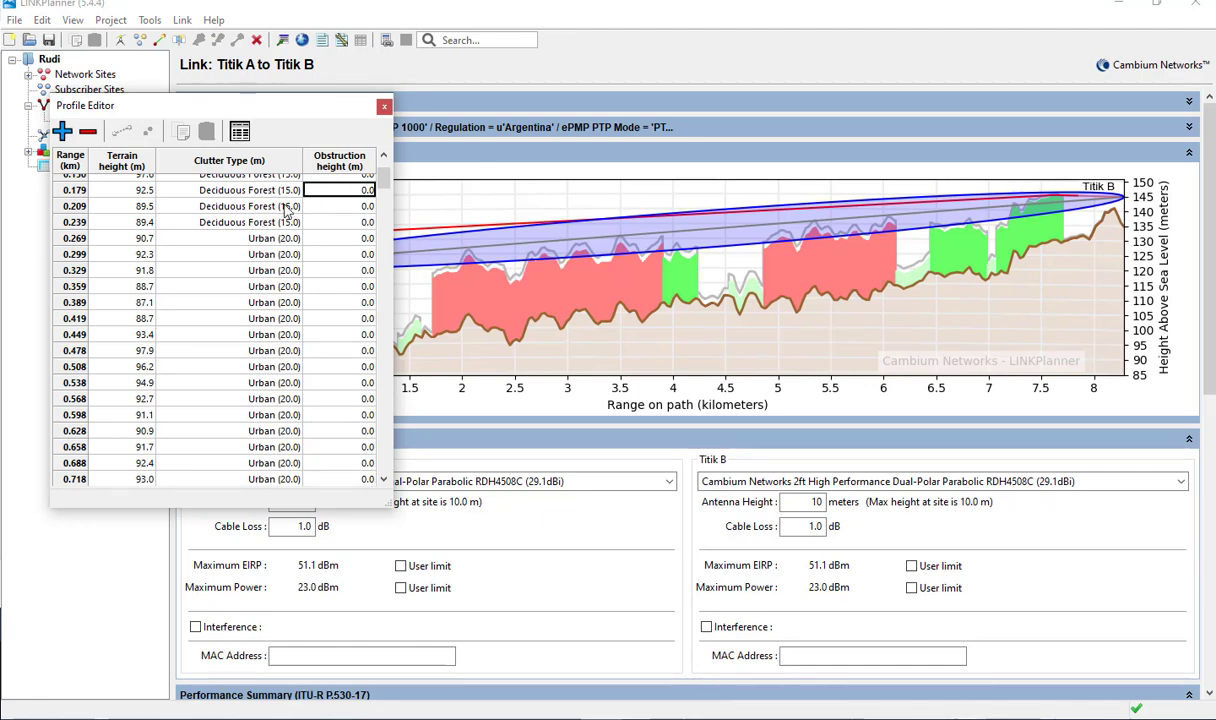
left_click(384, 106)
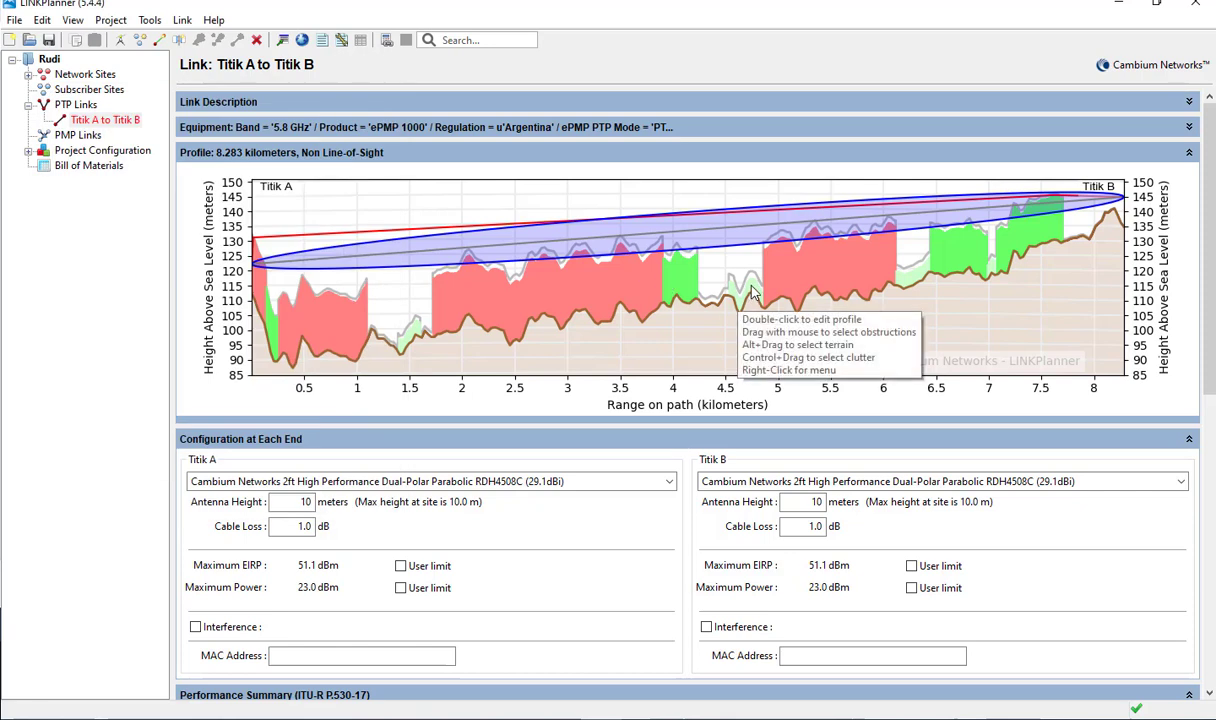
double_click(752, 290)
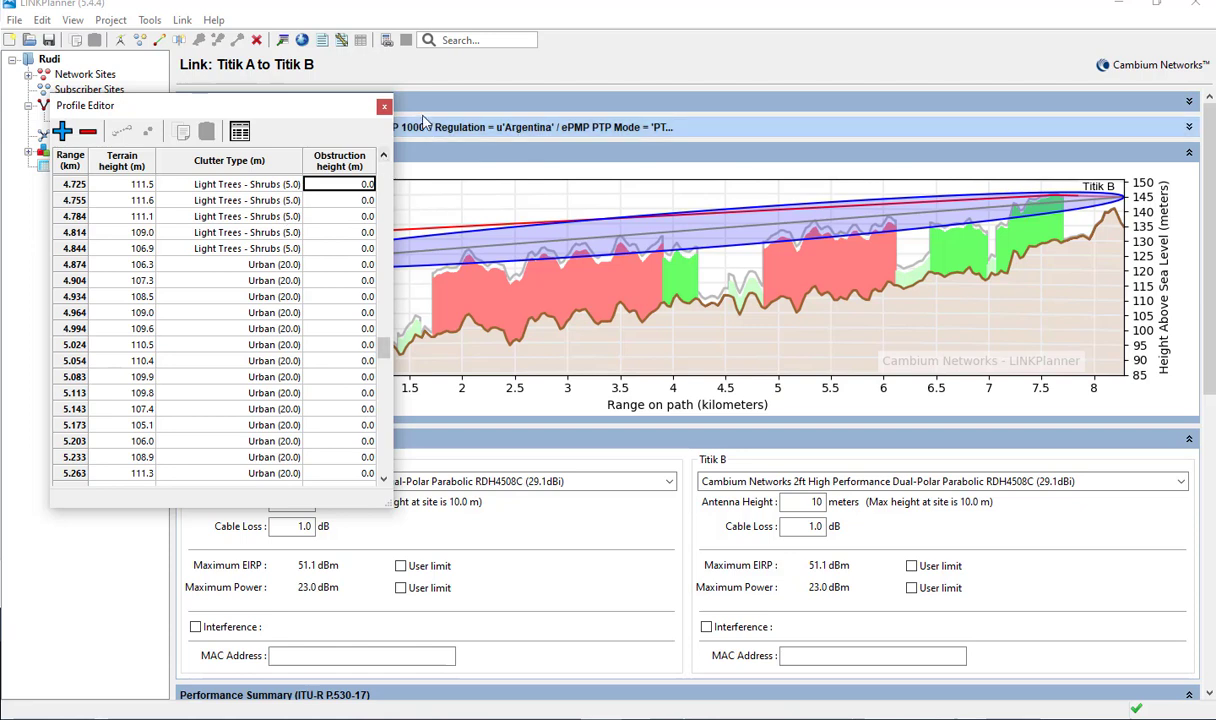
left_click(384, 106)
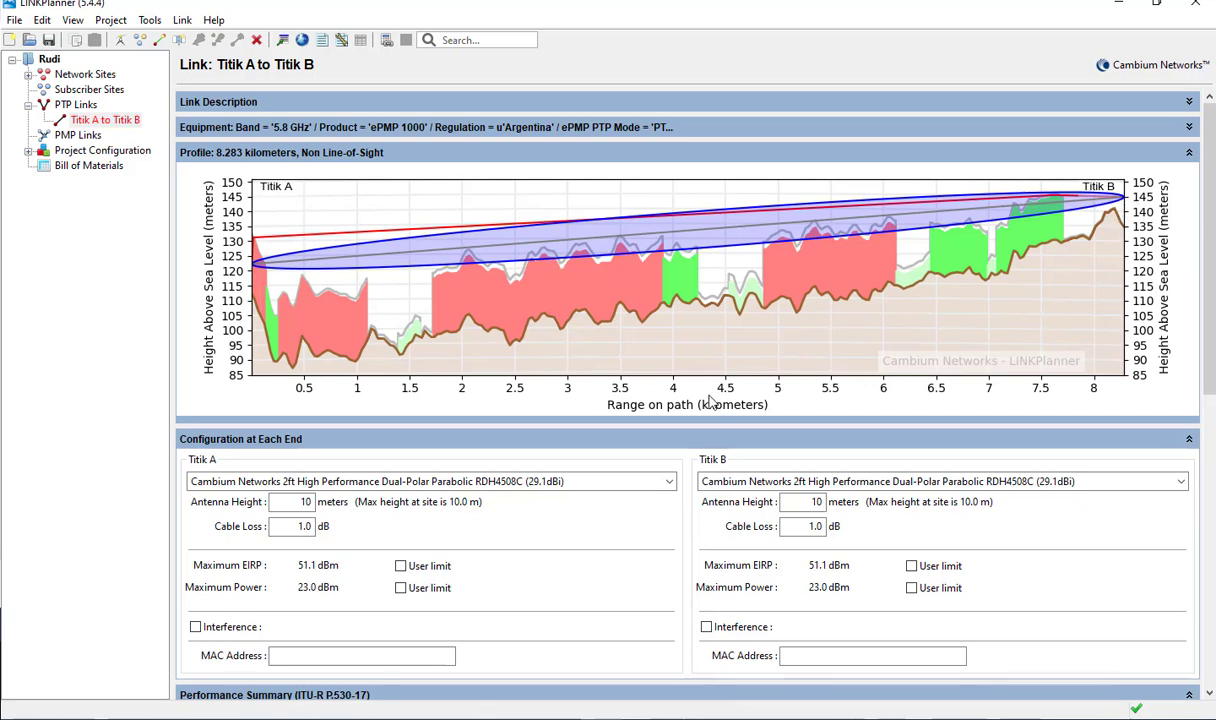
- Examine the link's performance summary and availability charts for both ends
scroll(680, 385, "down", 5)
scroll(712, 400, "down", 5)
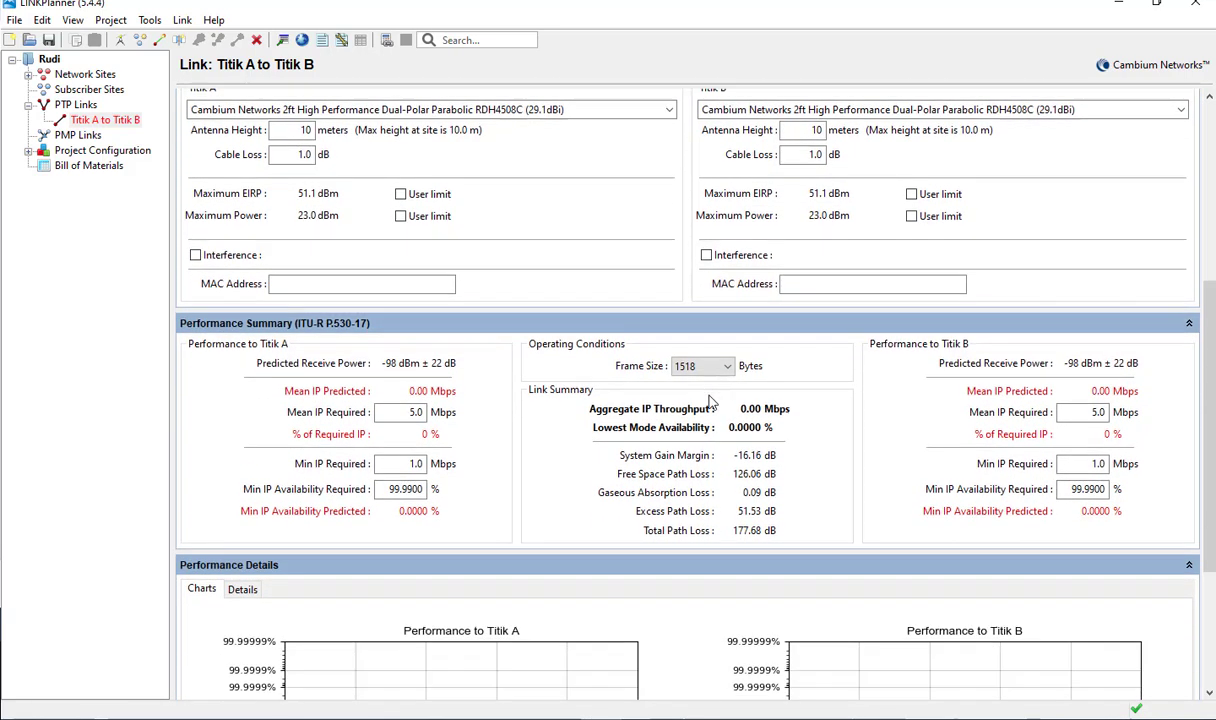
scroll(407, 561, "down", 1)
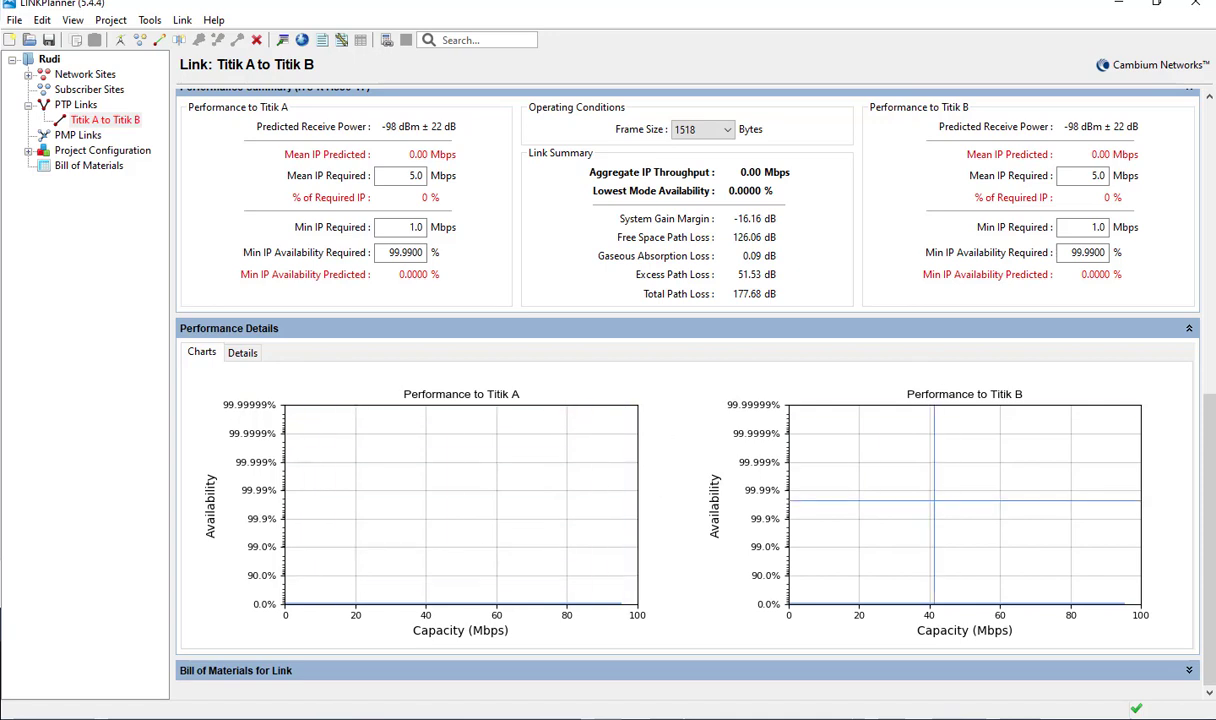
scroll(945, 480, "up", 1)
scroll(856, 432, "up", 6)
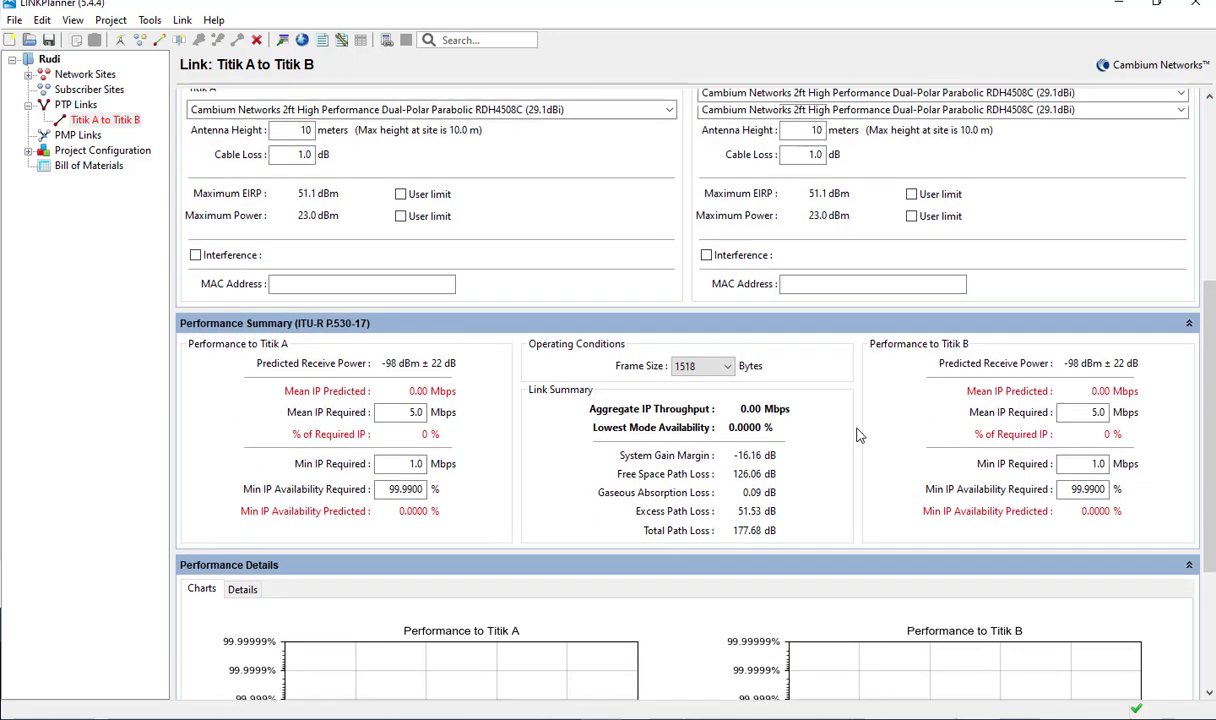
scroll(856, 432, "up", 4)
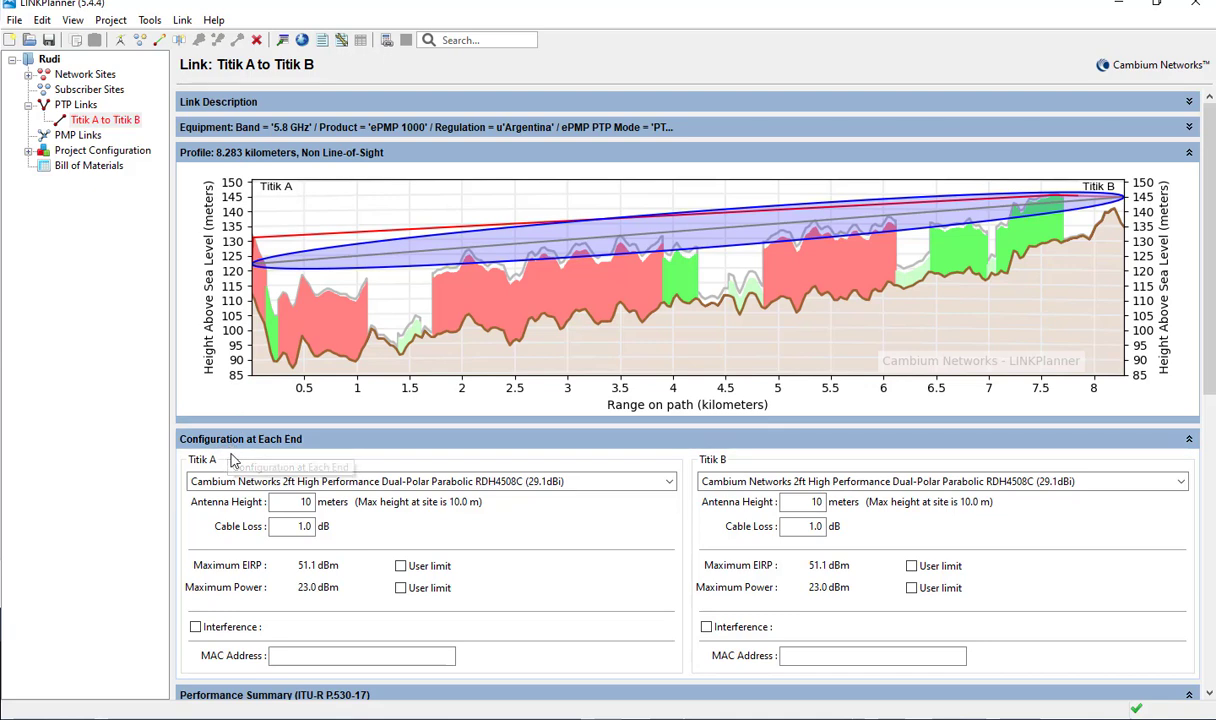
- Set the antenna height at Titik A to 20 meters and check the link's performance summary and charts
left_click(301, 501)
left_click(812, 502)
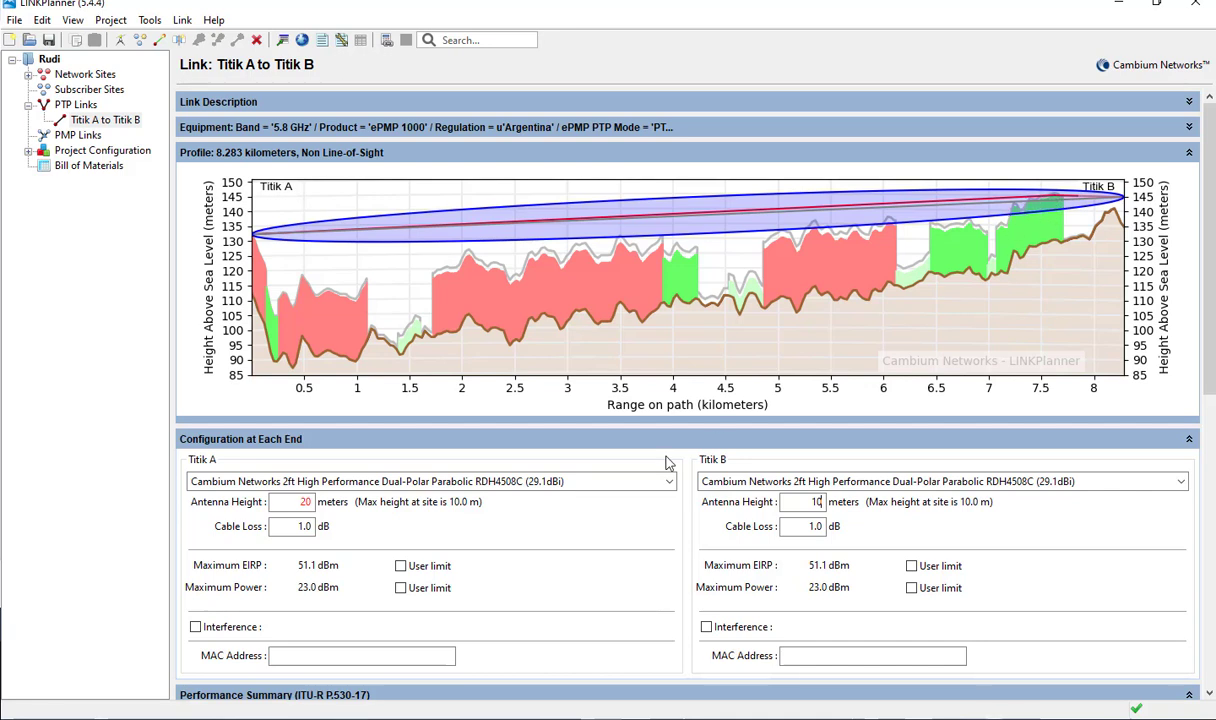
scroll(630, 505, "down", 5)
scroll(627, 515, "down", 6)
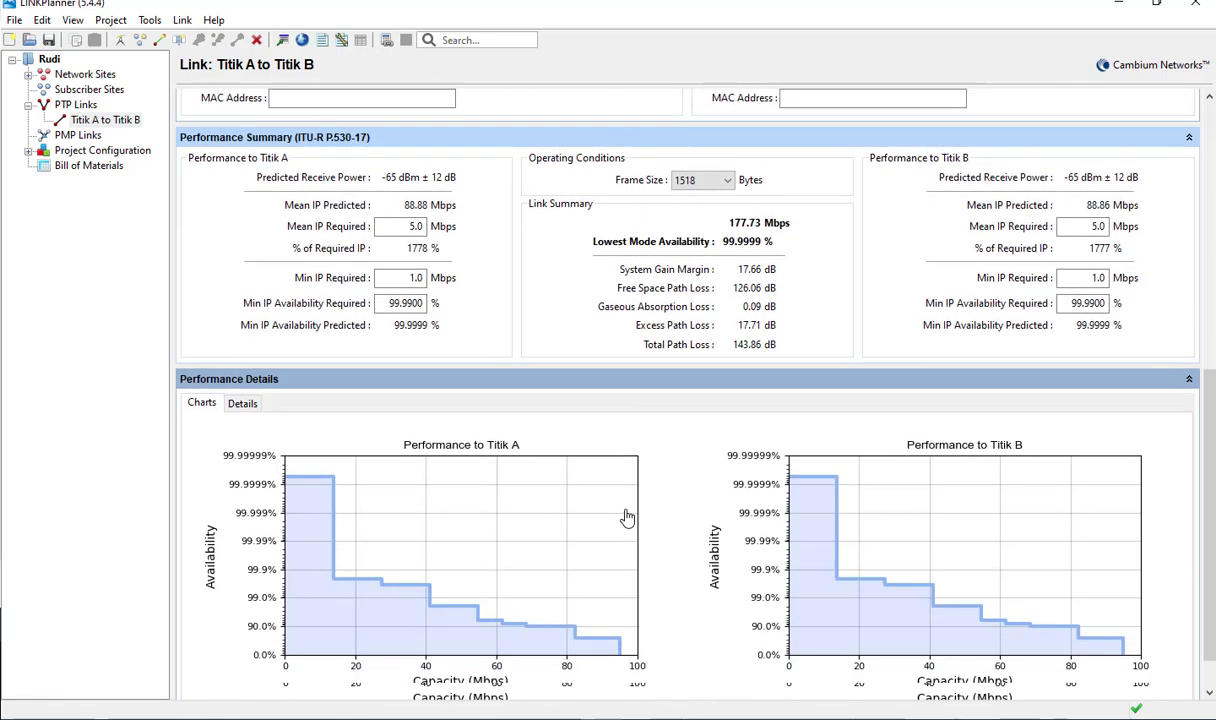
scroll(627, 517, "down", 1)
mouse_move(306, 515)
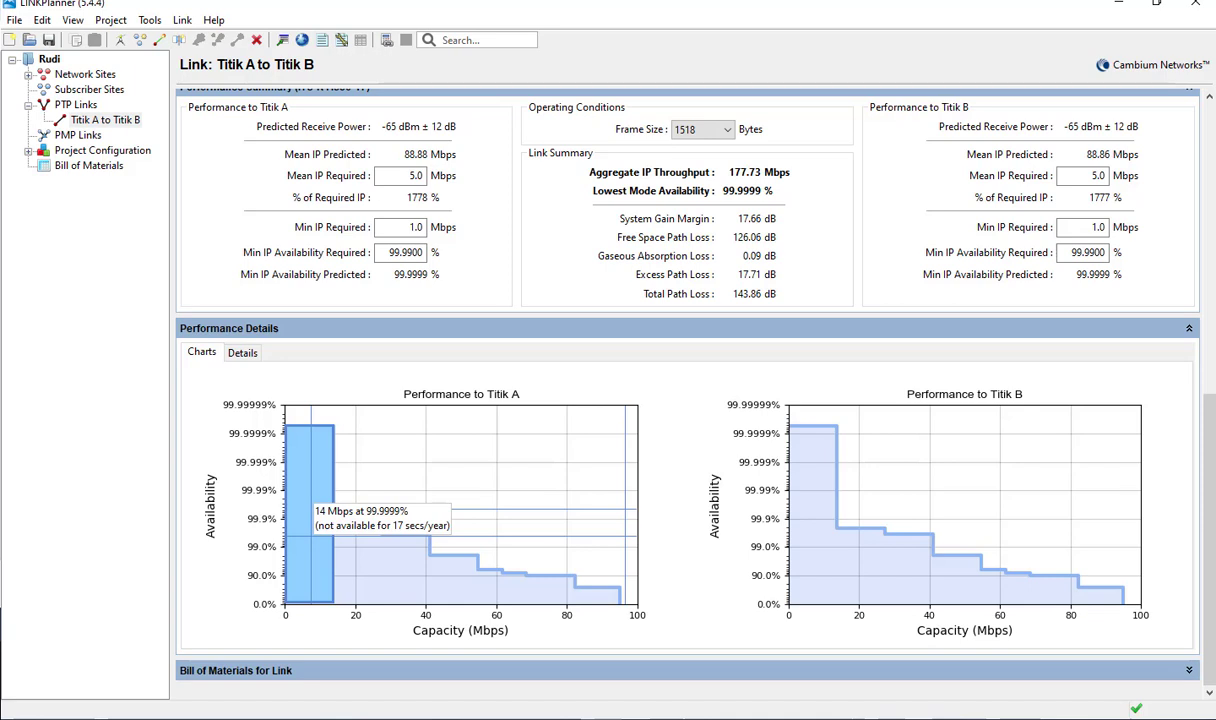
scroll(310, 517, "up", 6)
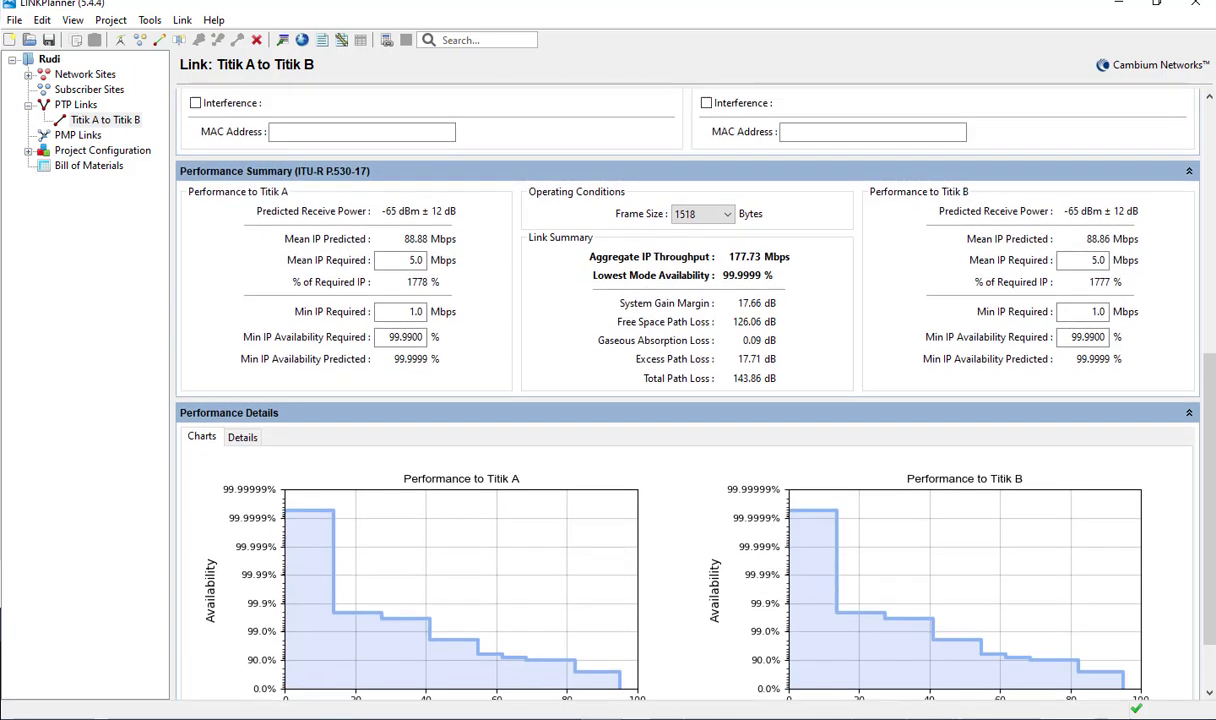
scroll(313, 542, "up", 5)
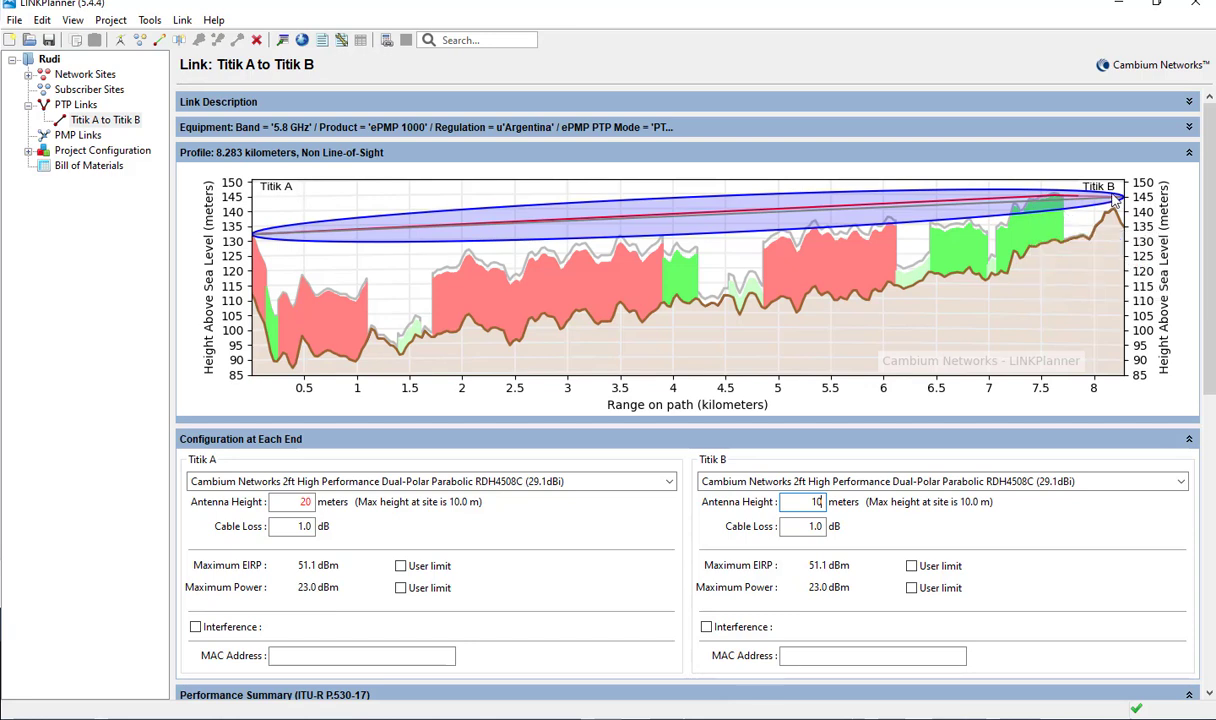
- Set the antenna height at Titik B to 20 meters and check the path profile
double_click(816, 501)
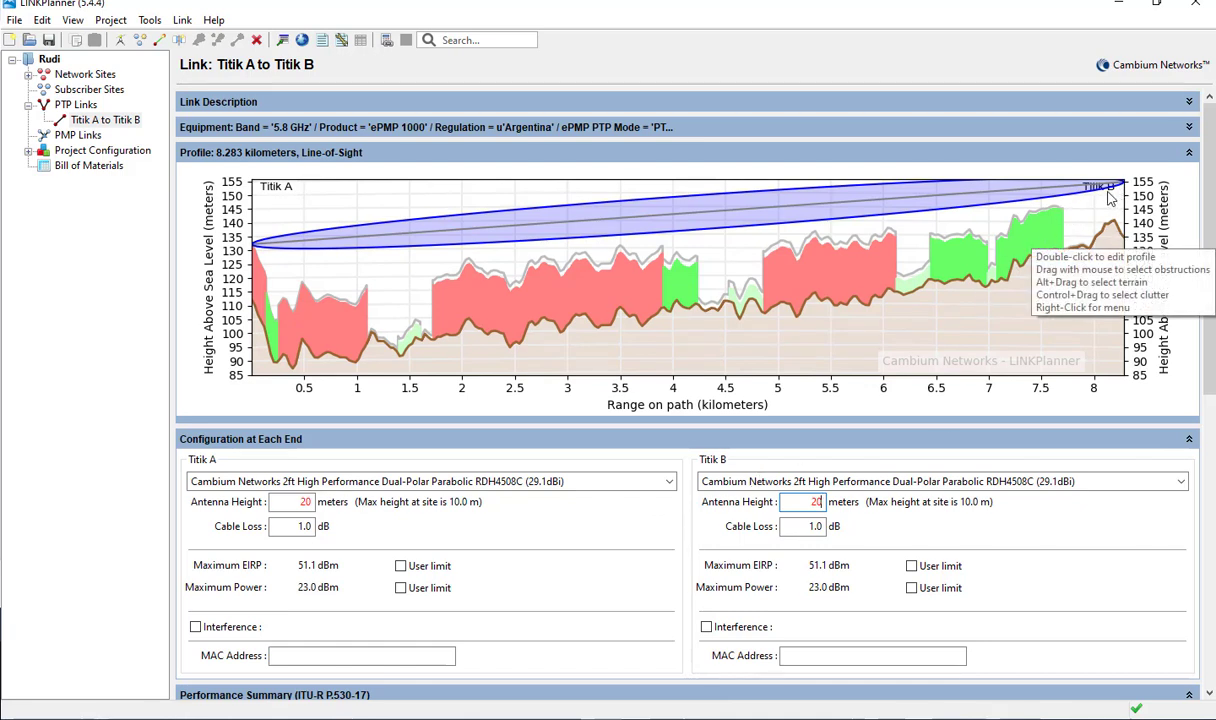
scroll(833, 514, "down", 3)
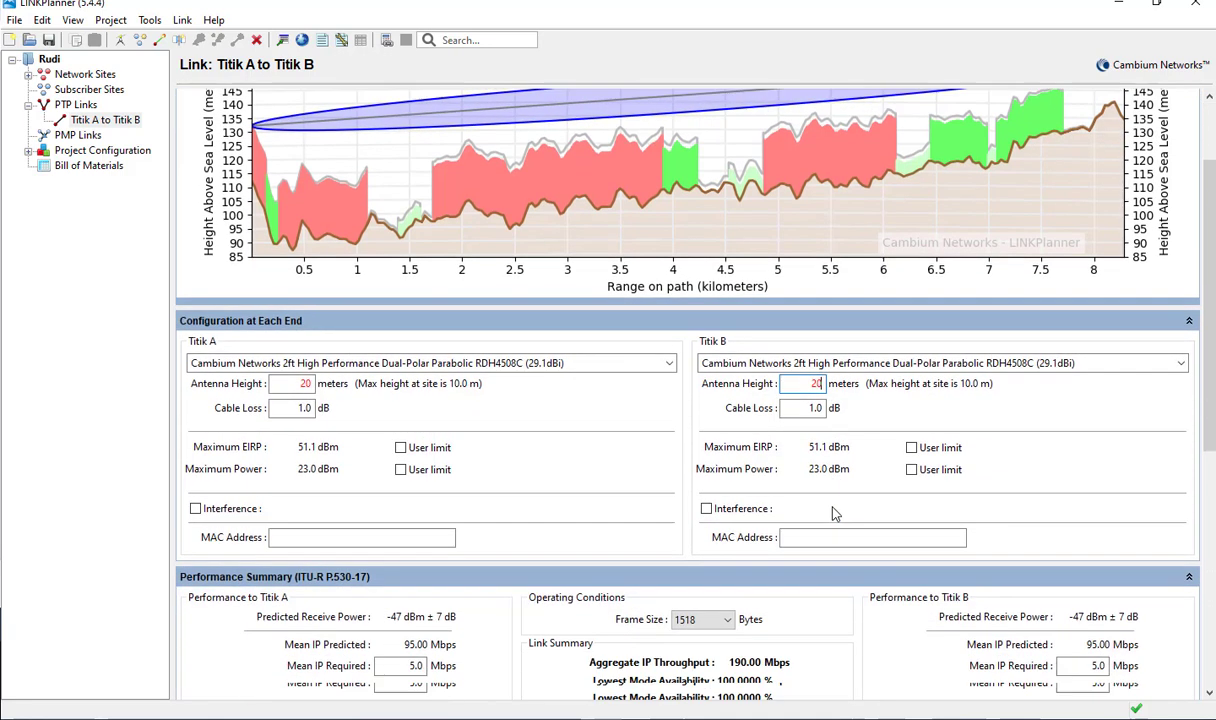
scroll(820, 500, "up", 3)
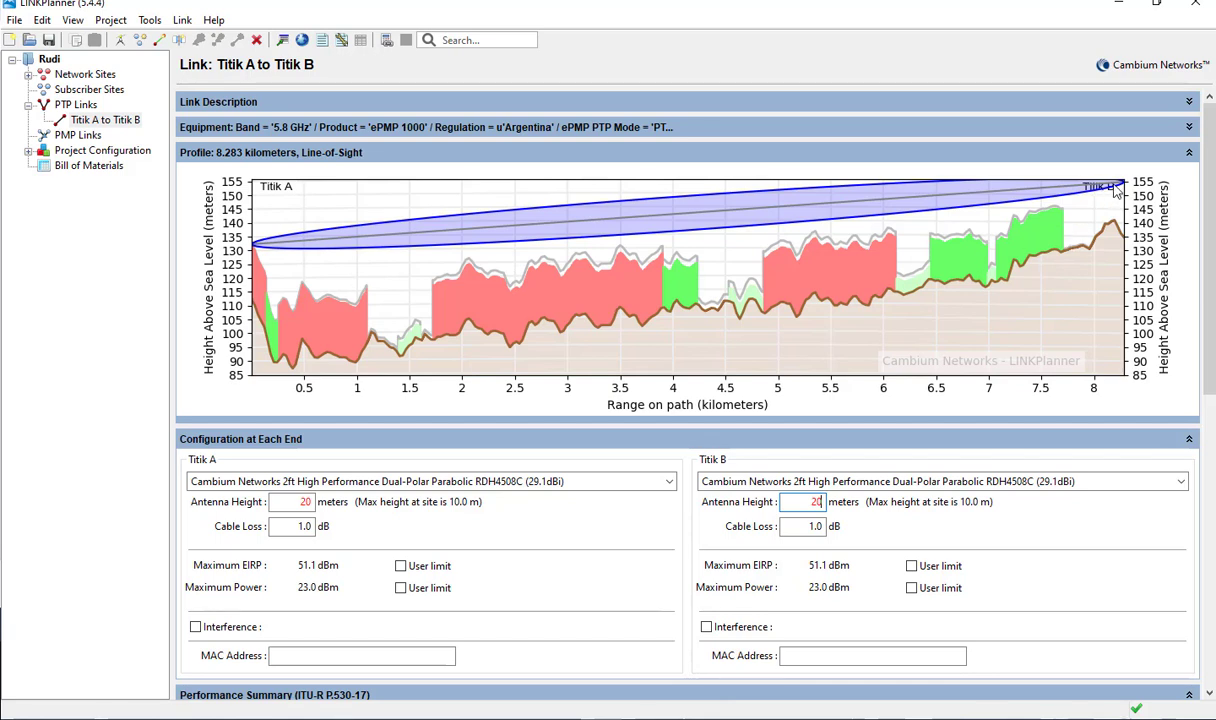
- Examine the predicted throughput, link summary and availability charts with both antennas at 20 meters
scroll(936, 407, "down", 5)
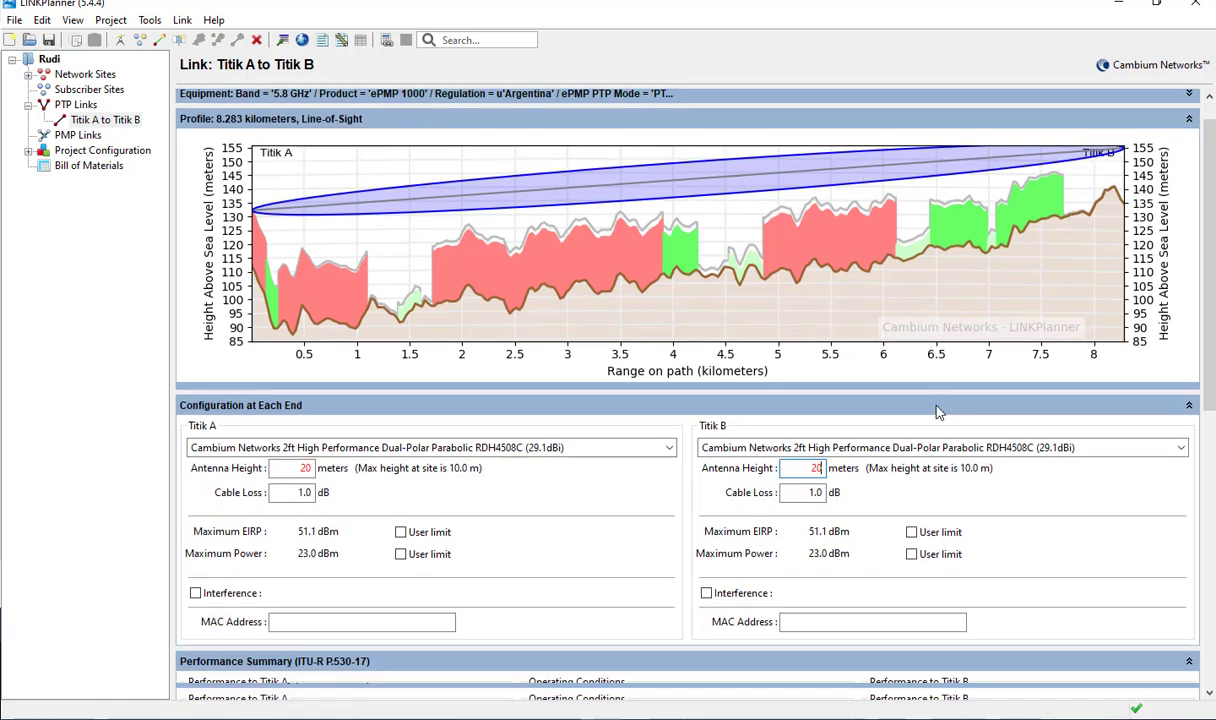
scroll(936, 412, "down", 5)
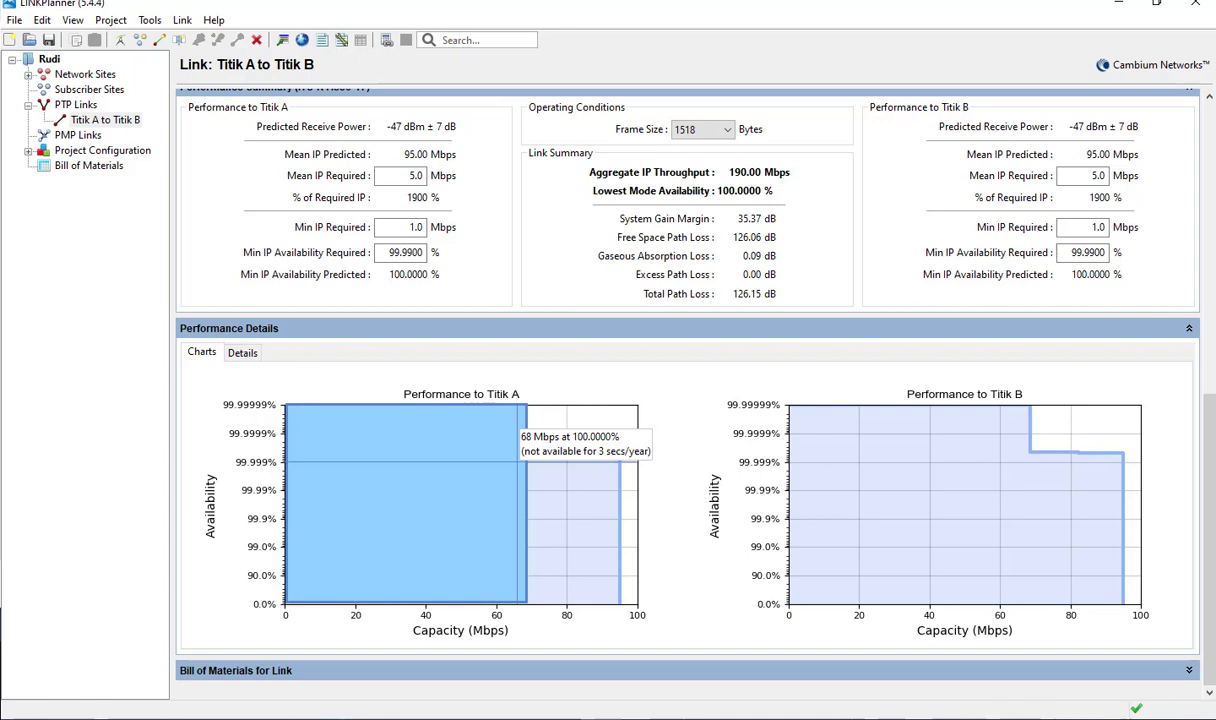
scroll(575, 491, "up", 3)
scroll(434, 532, "down", 5)
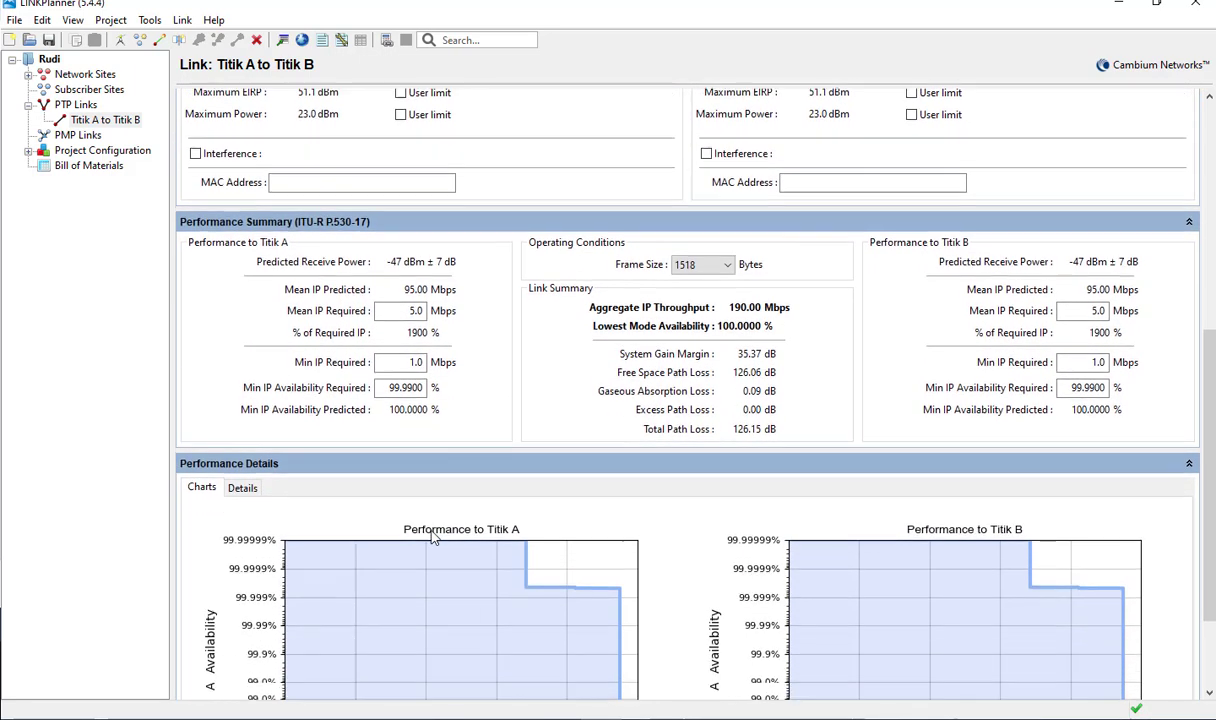
scroll(407, 390, "up", 4)
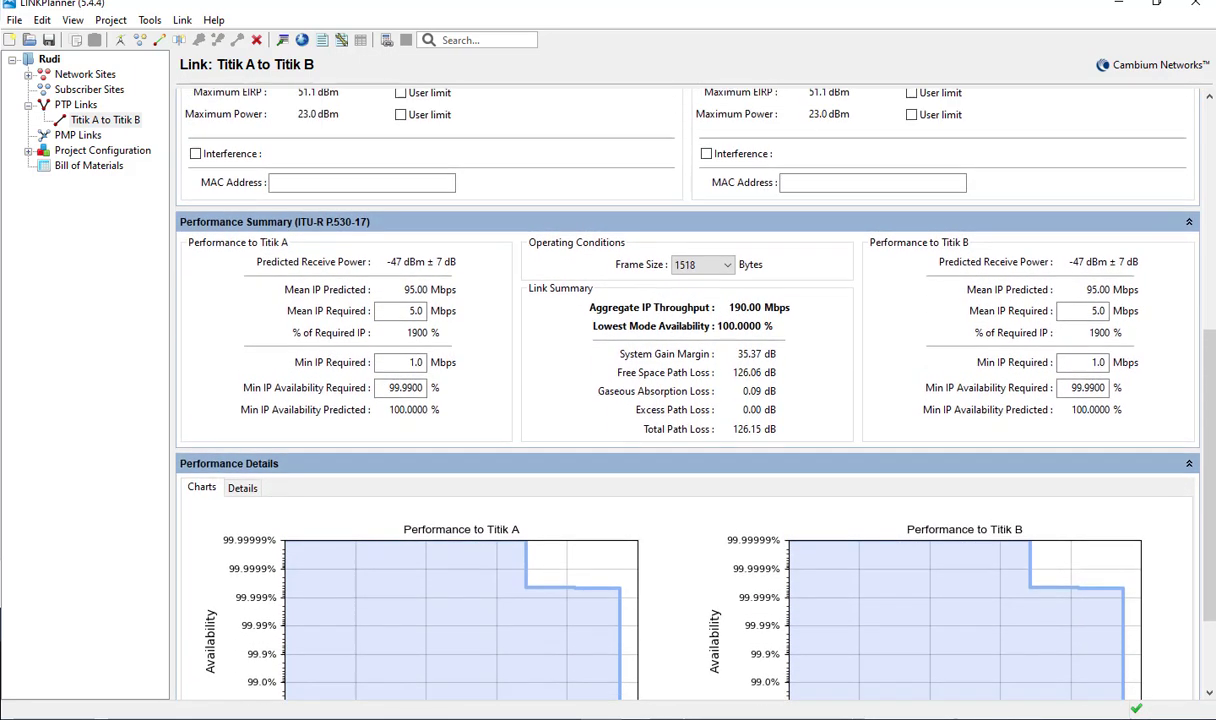
scroll(407, 390, "up", 1)
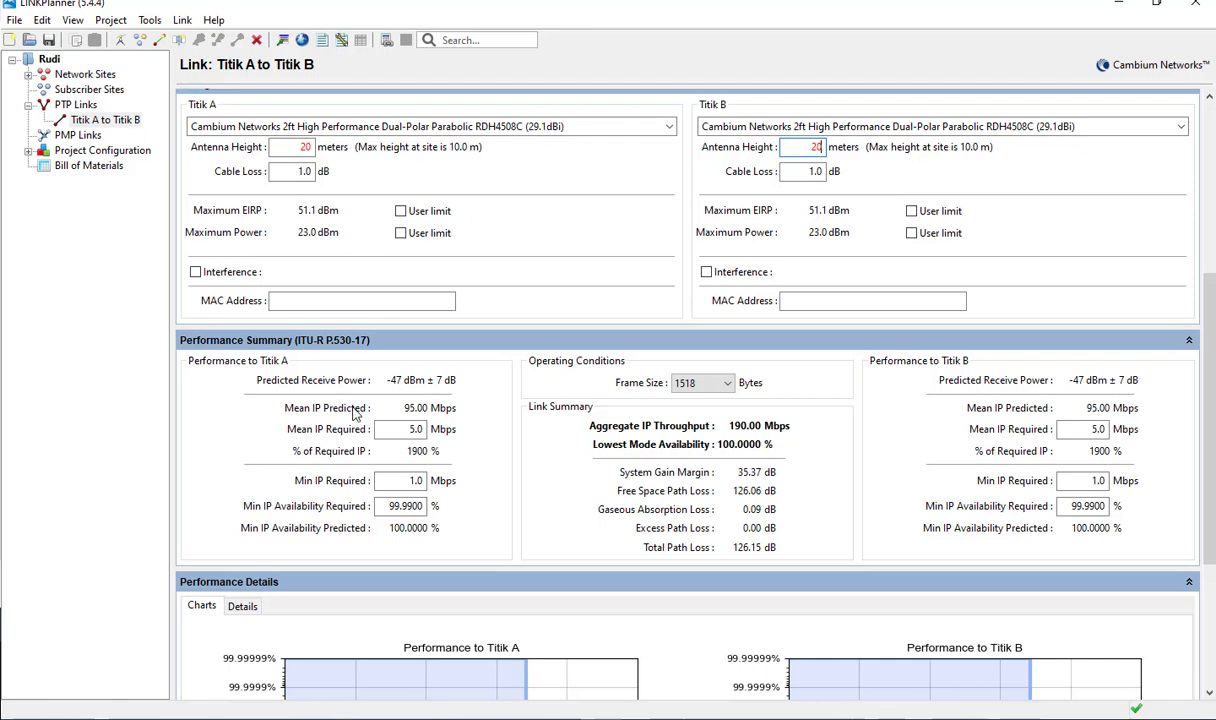
scroll(340, 400, "down", 5)
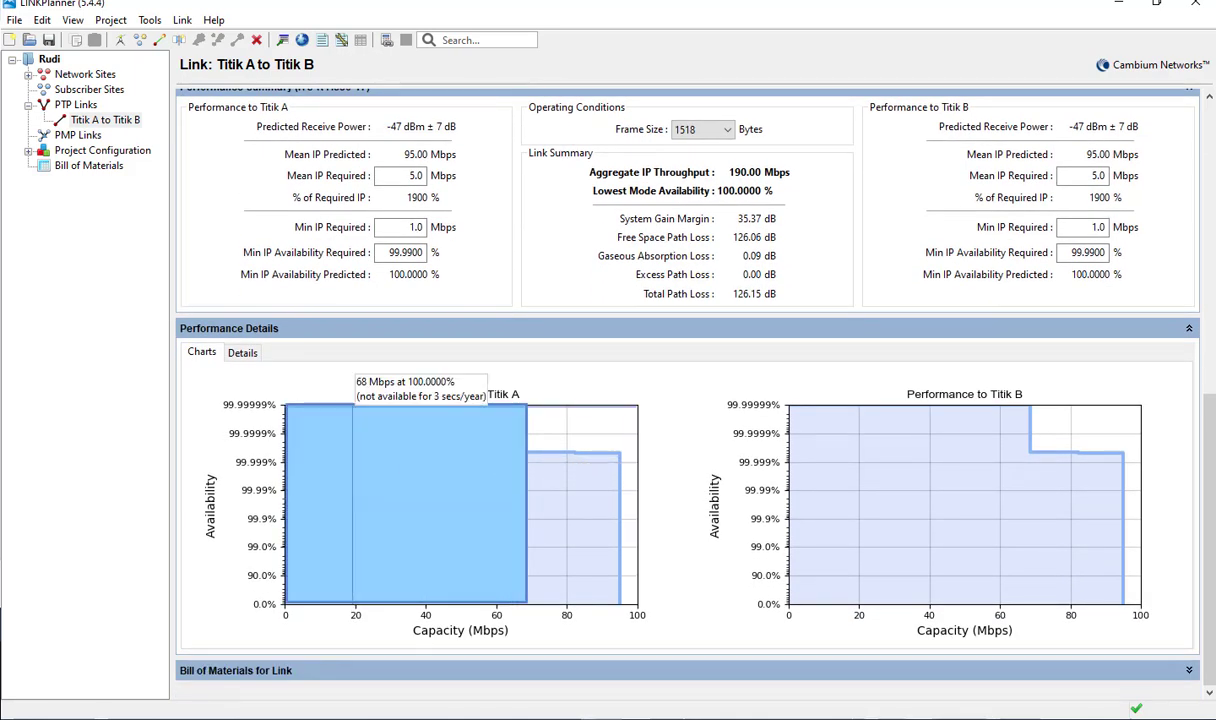
- Set the antenna height at Titik B to 15 meters and check the link's performance summary and availability charts
scroll(706, 447, "up", 6)
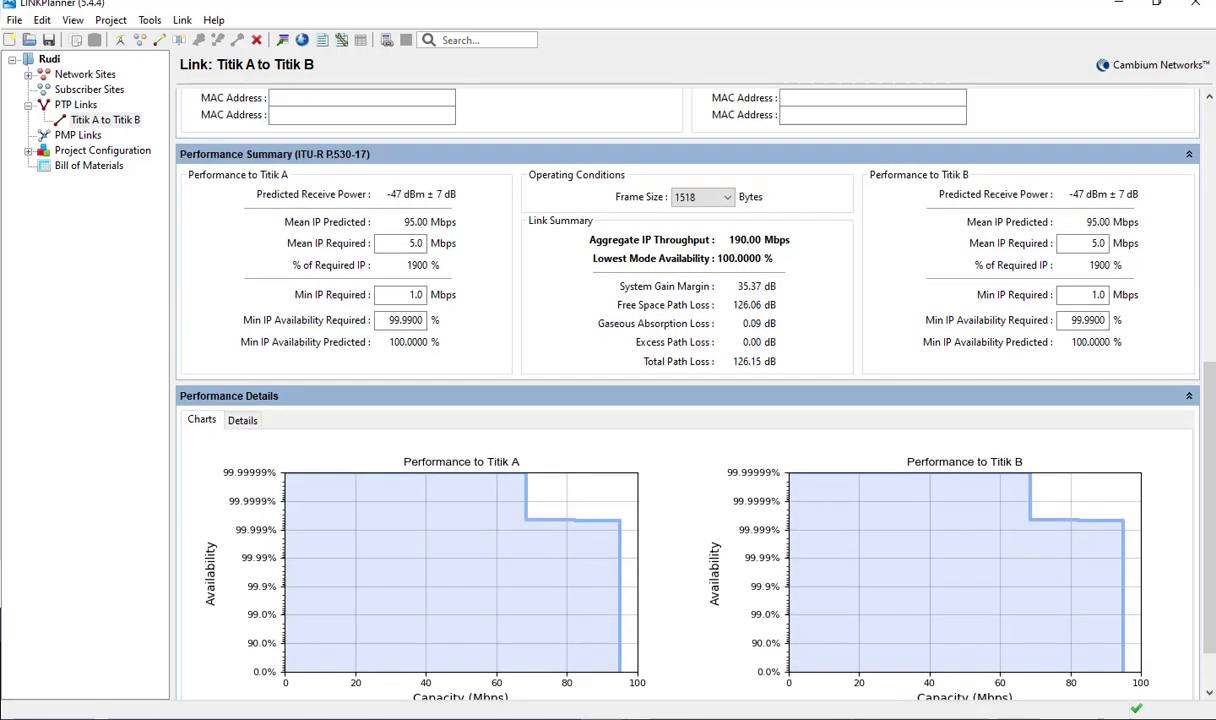
scroll(598, 436, "up", 5)
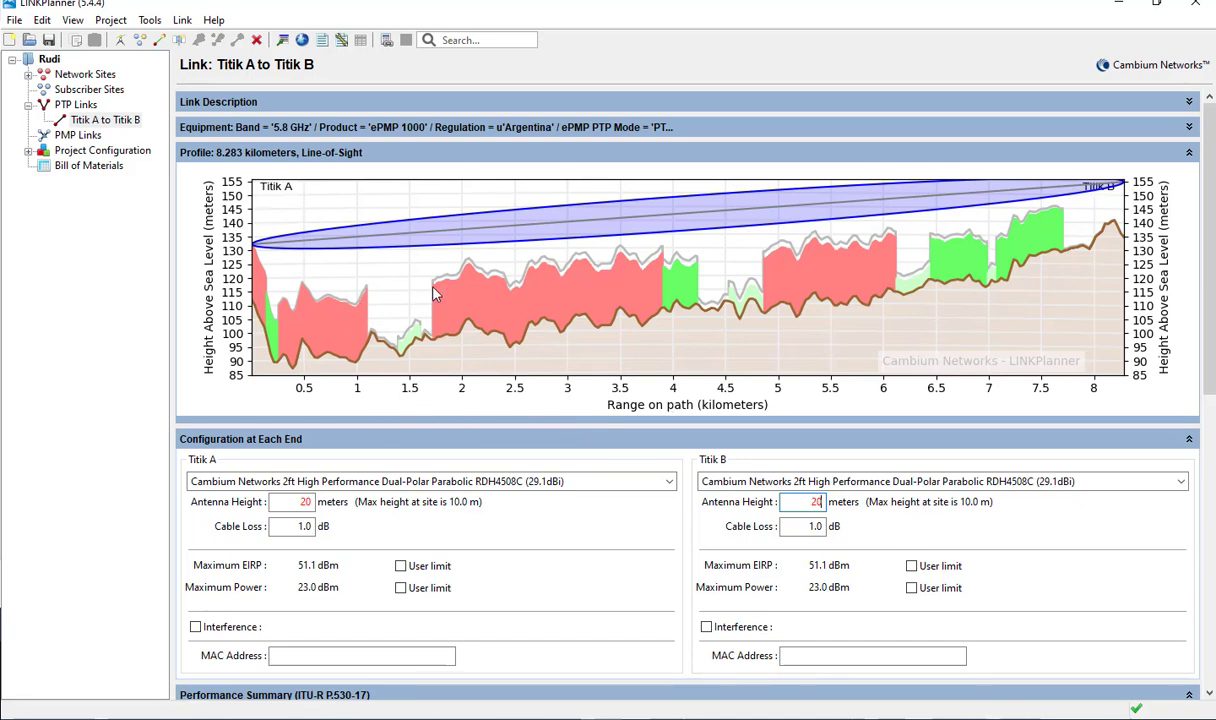
double_click(305, 502)
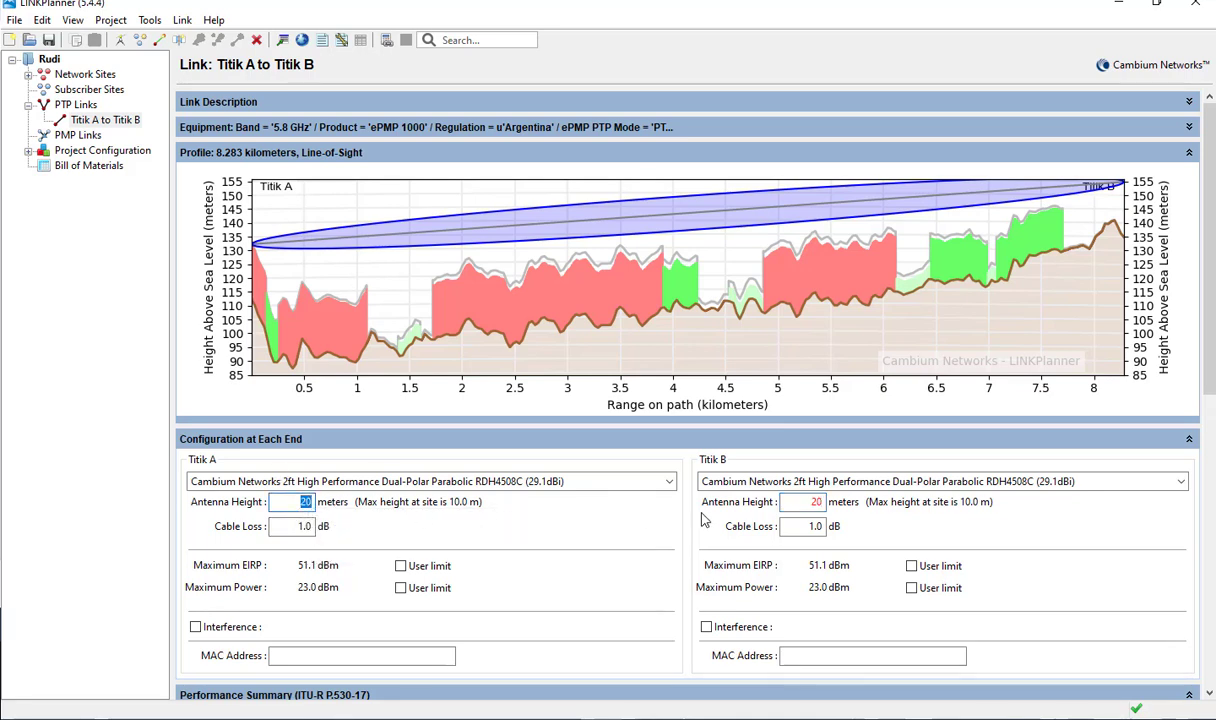
double_click(816, 502)
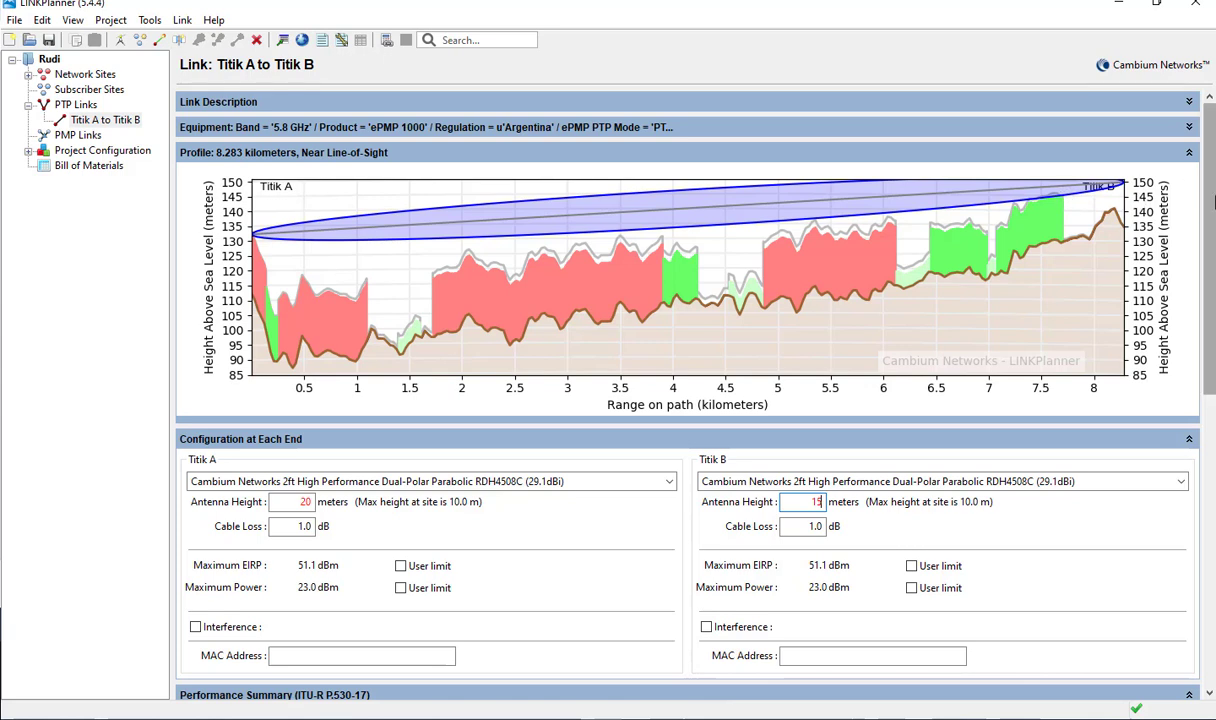
scroll(1150, 370, "down", 10)
scroll(1205, 478, "down", 1)
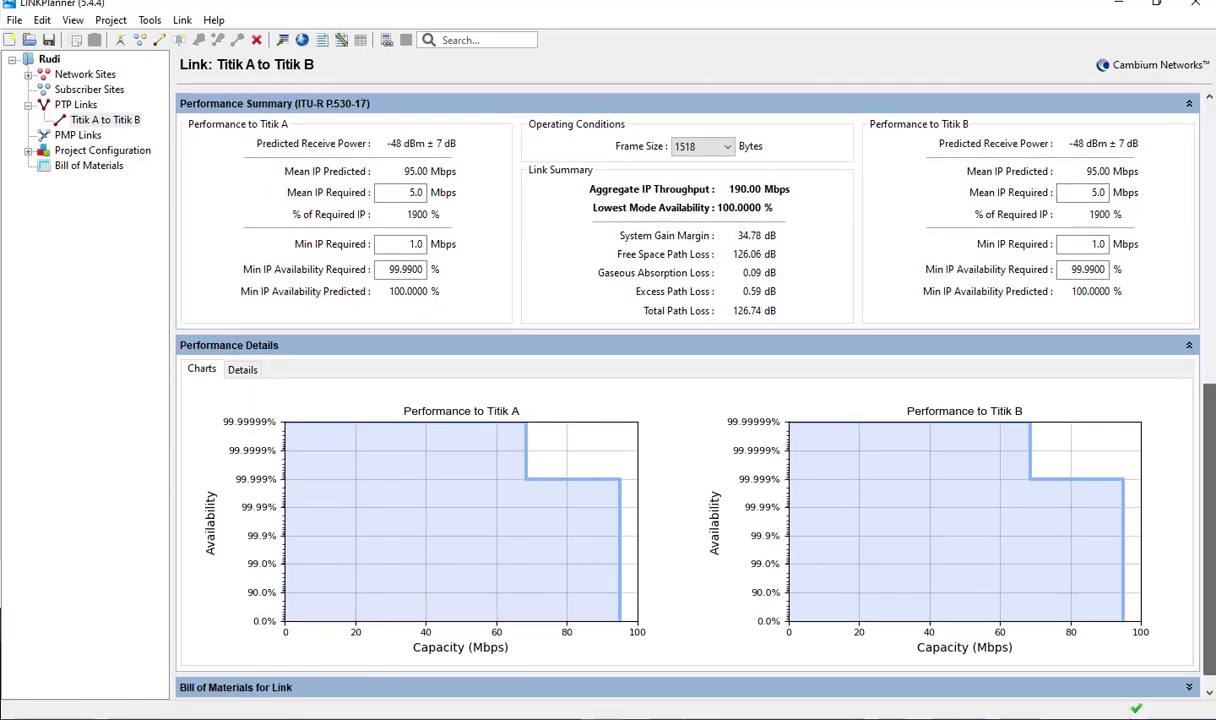
mouse_move(1028, 480)
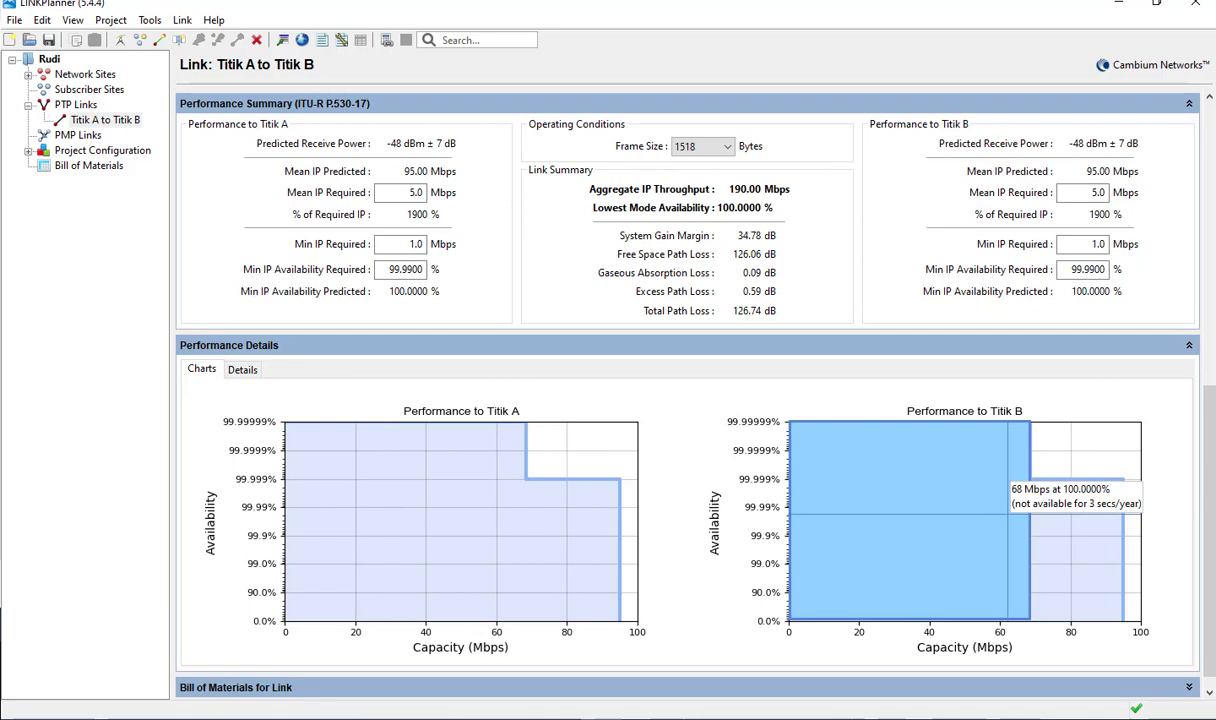
mouse_move(474, 507)
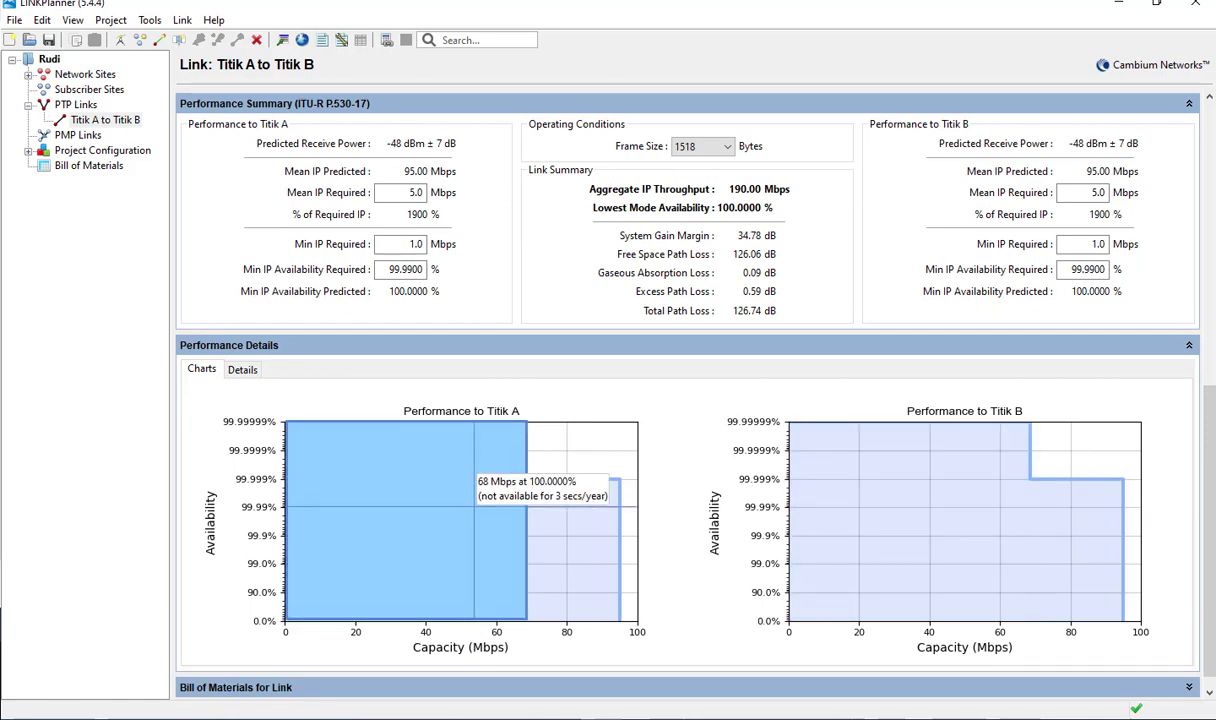
- Set the antenna height at Titik B back to 20 meters and check the path profile
scroll(1025, 210, "up", 10)
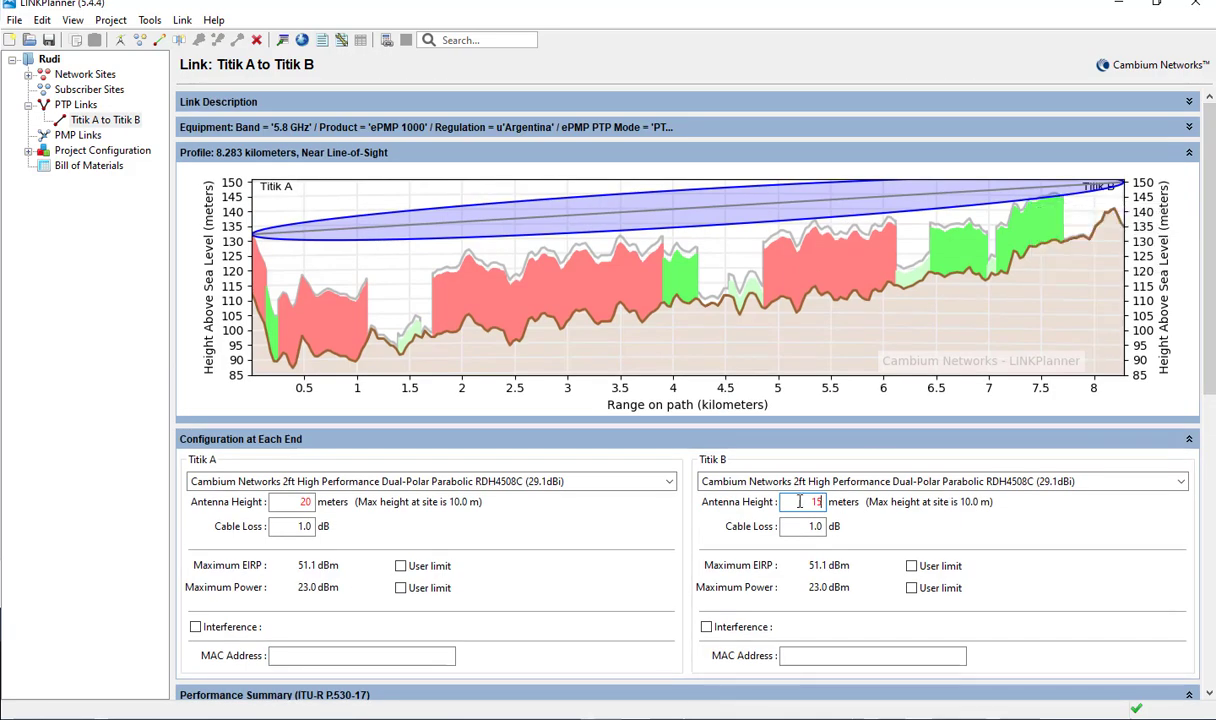
double_click(816, 502)
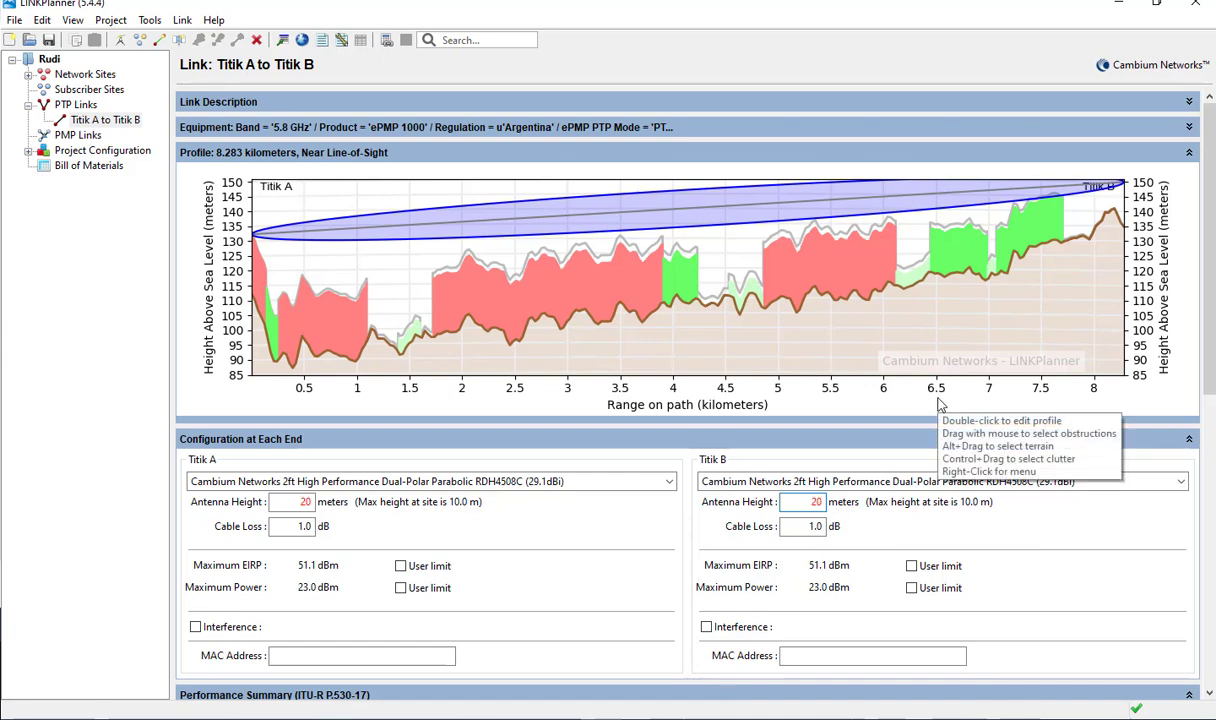
key("Return")
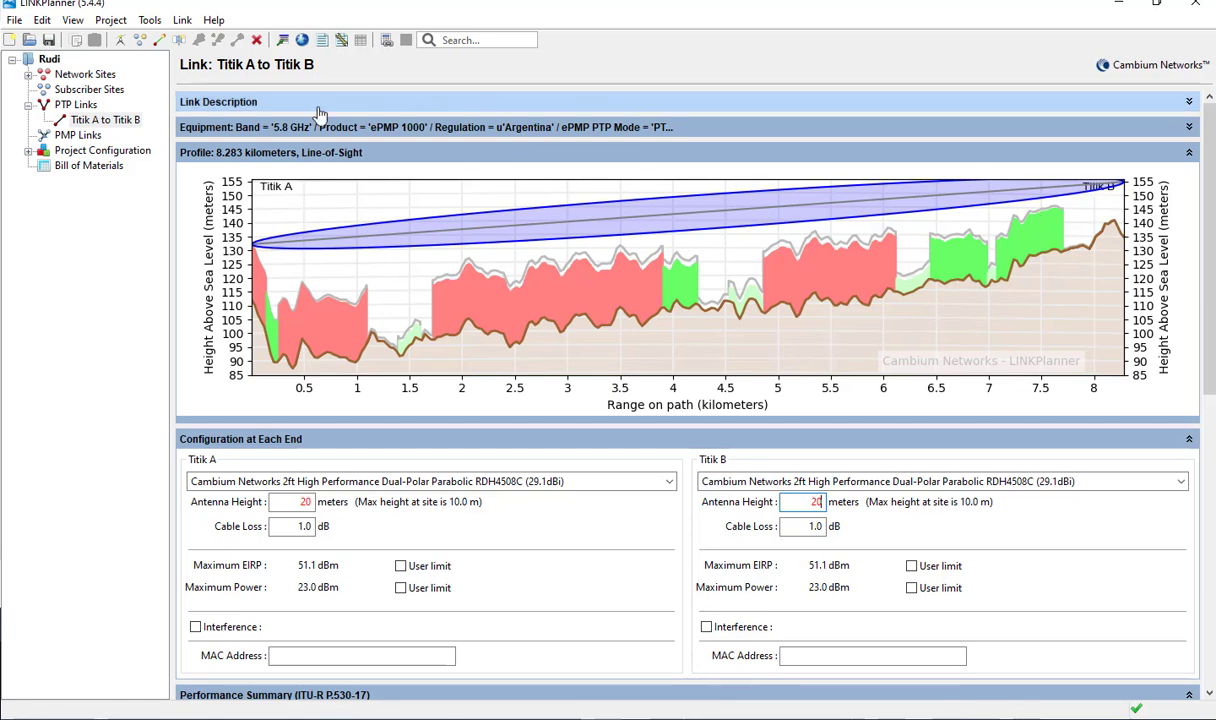
- Select the Titik A to Titik B link and review its performance summary and the availability charts for both ends
left_click(116, 120)
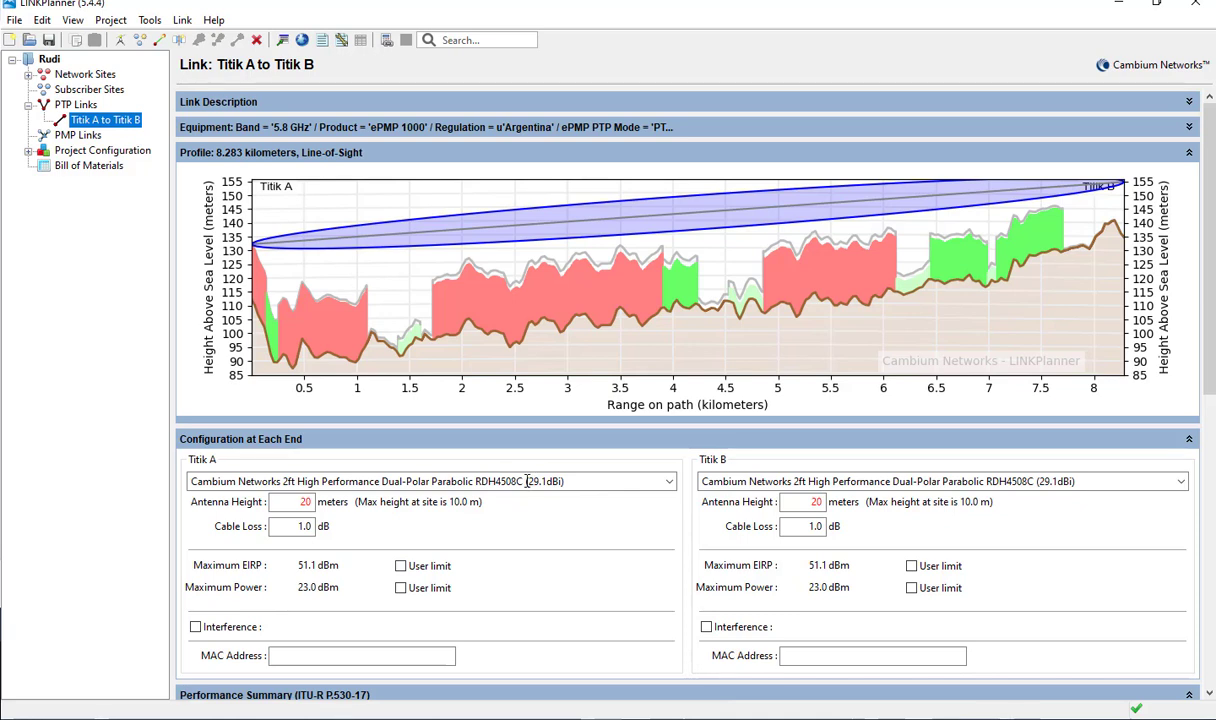
scroll(895, 396, "down", 3)
scroll(920, 443, "down", 6)
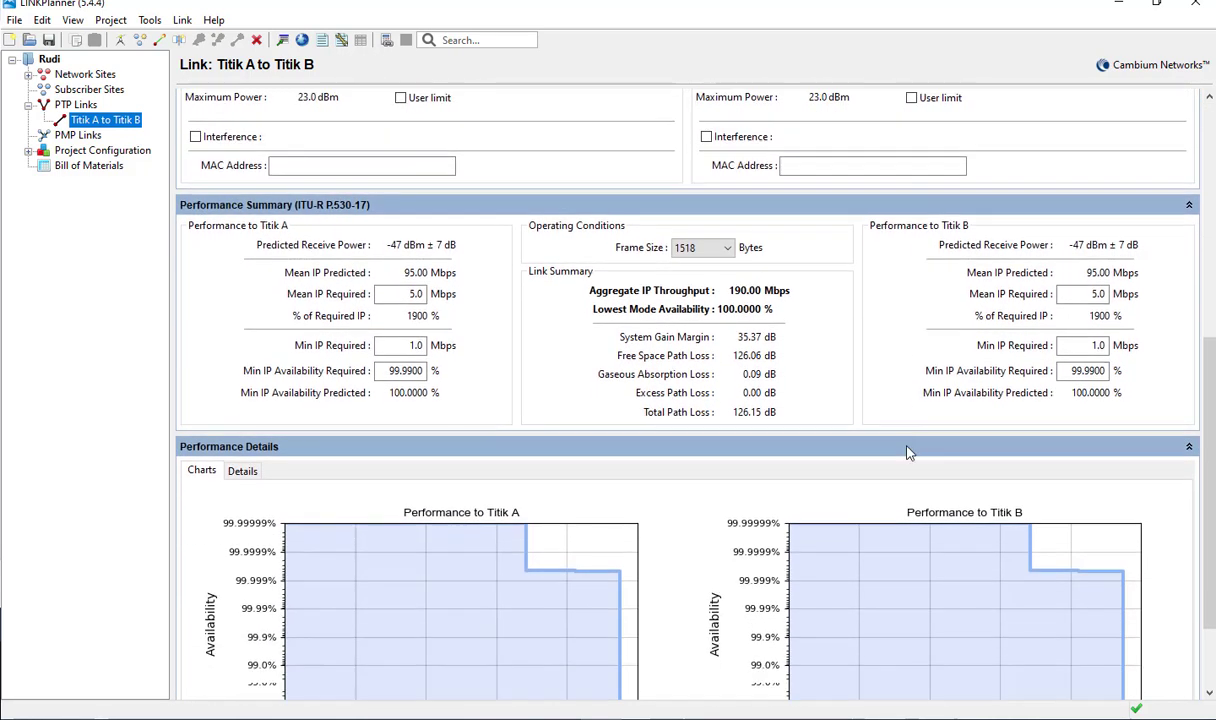
scroll(535, 537, "down", 3)
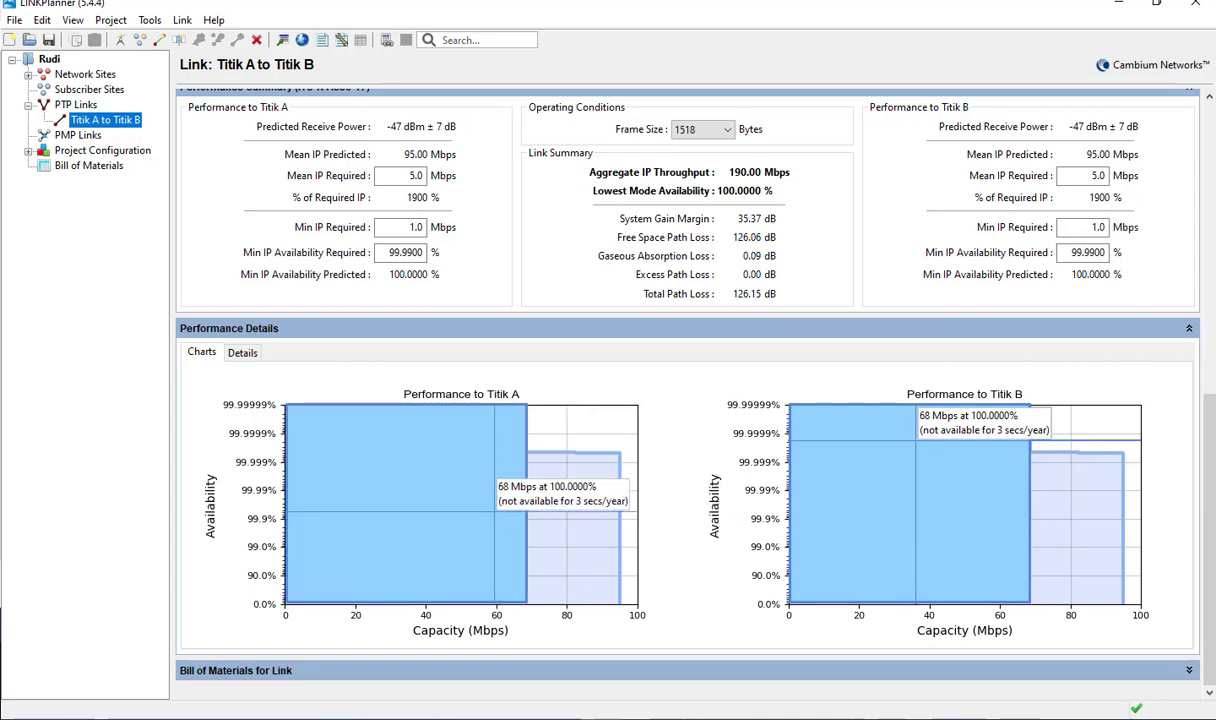
scroll(494, 480, "up", 5)
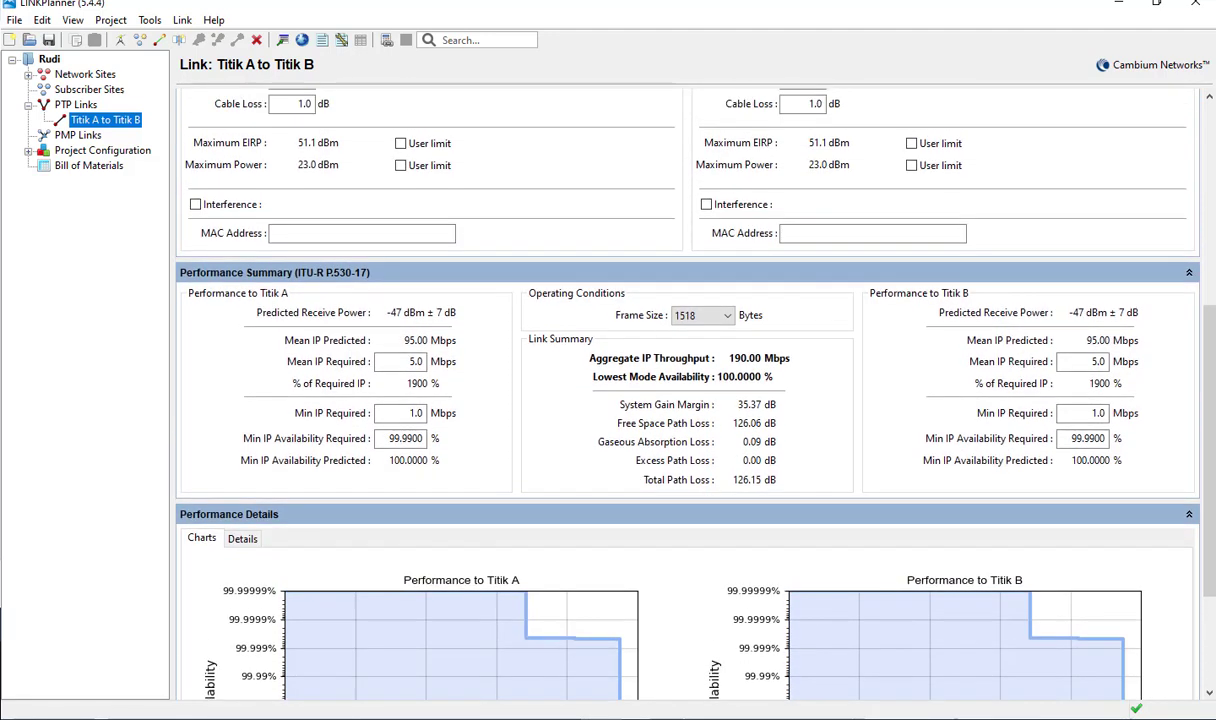
- Switch briefly to Google Maps, return to LINKPlanner and review the link's end configuration and path profile
left_click(1118, 6)
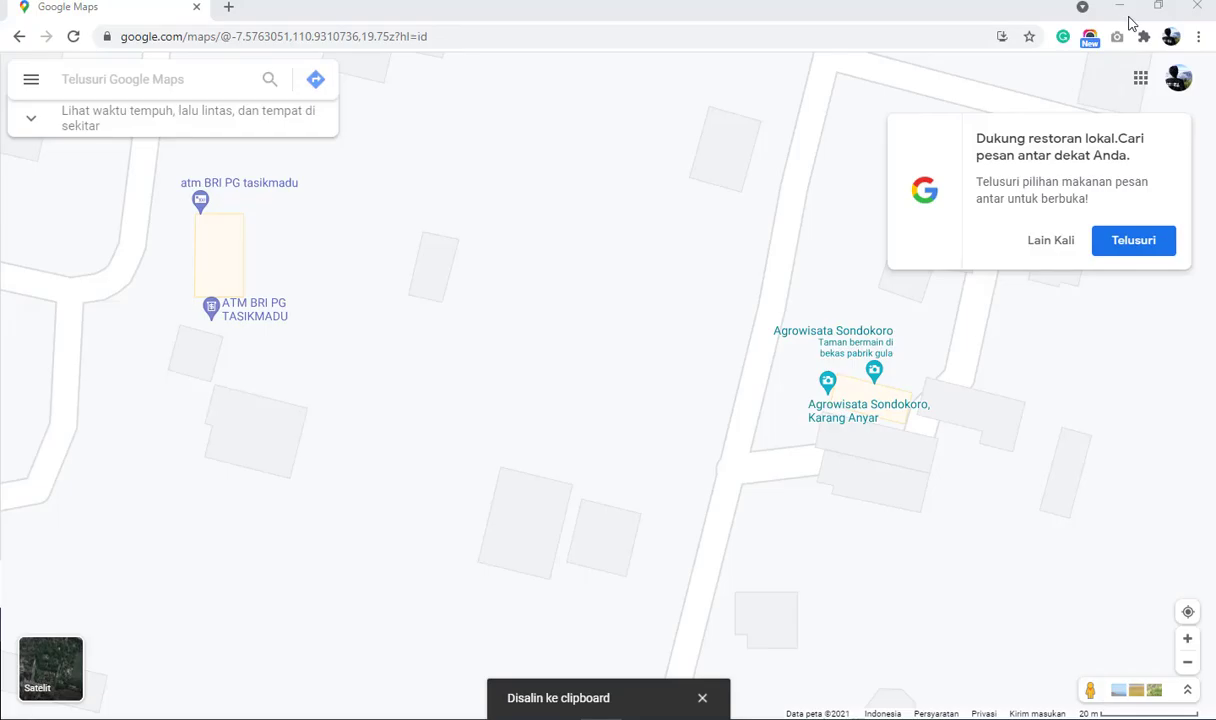
left_click(1118, 6)
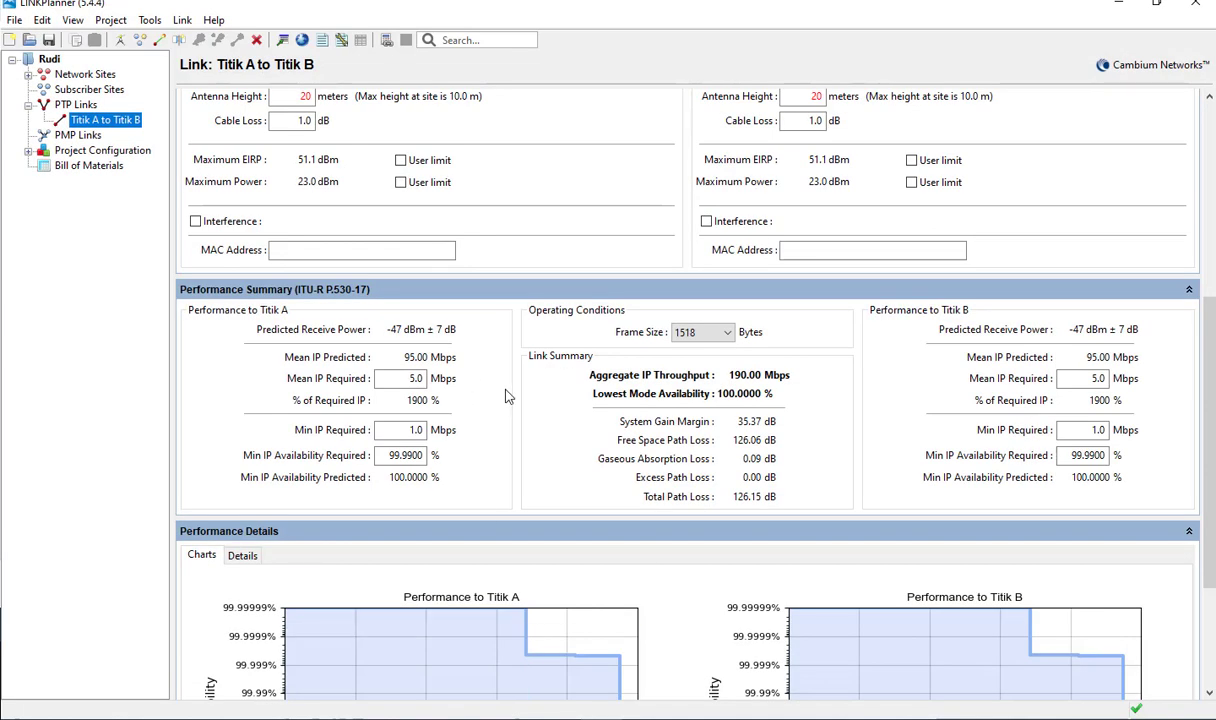
scroll(505, 390, "up", 5)
scroll(519, 340, "up", 5)
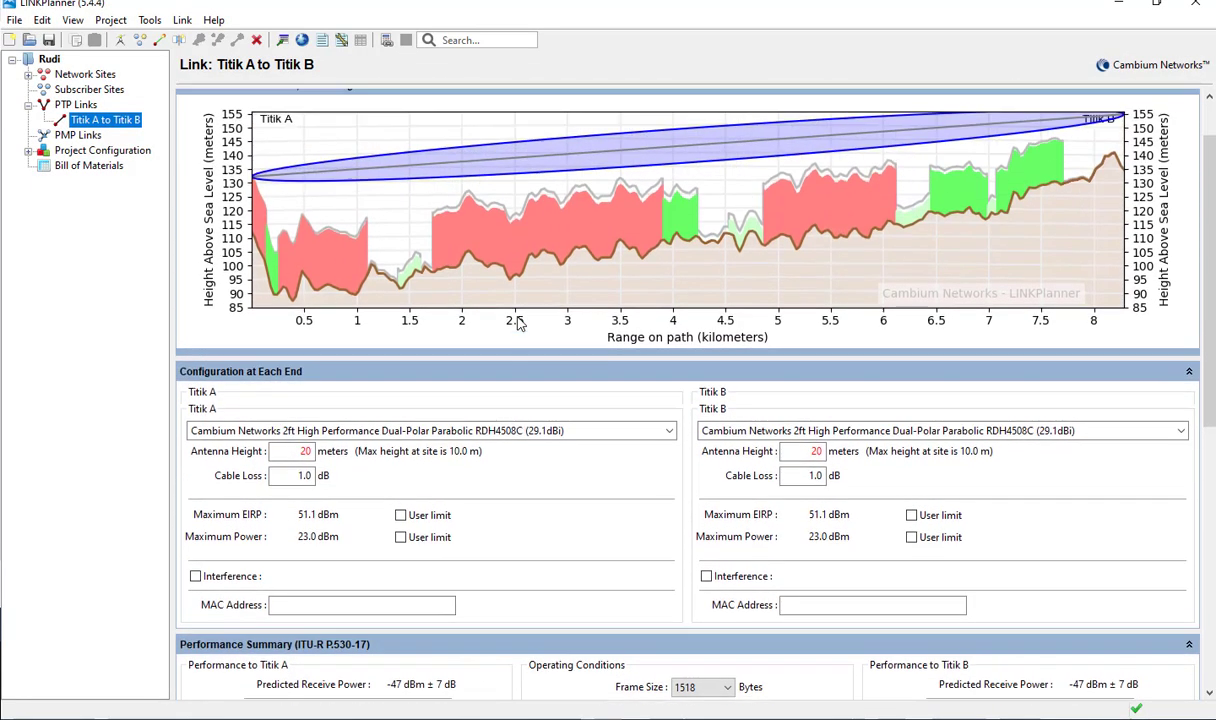